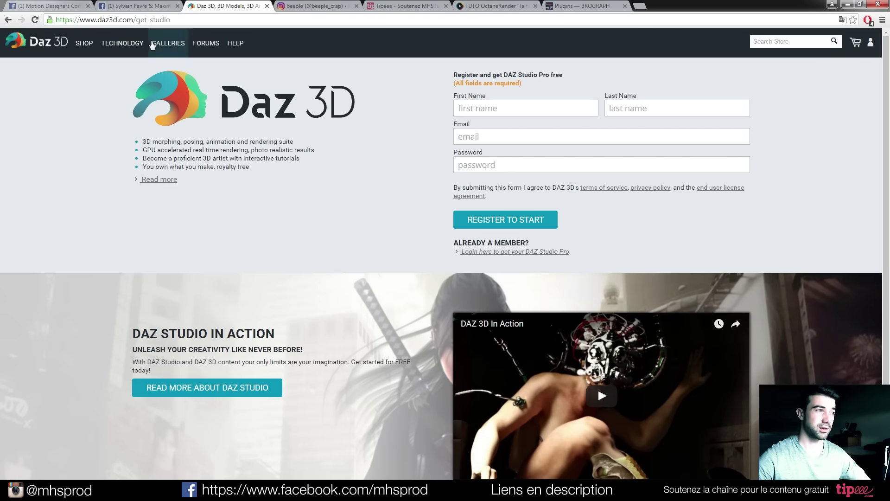
# View the reference render of the figure in the Motion Designers Community group and return to the other open Facebook and Daz 3D pages
pyautogui.click(74, 9)
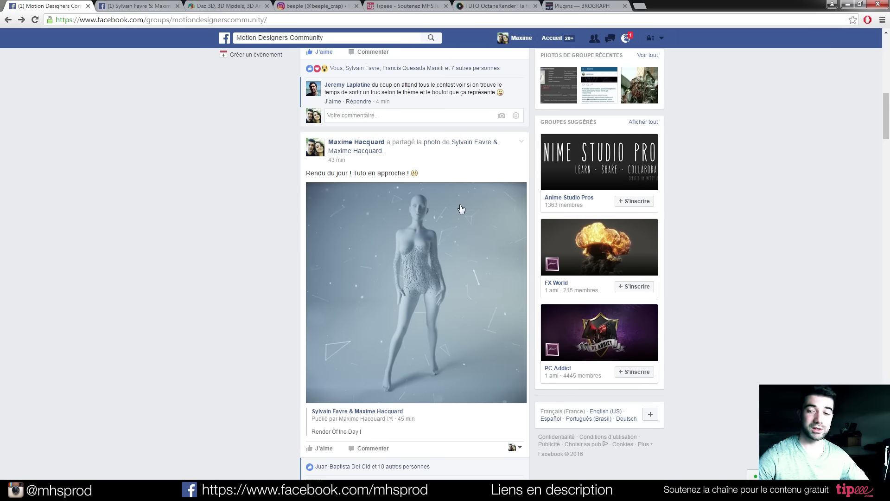
pyautogui.click(223, 6)
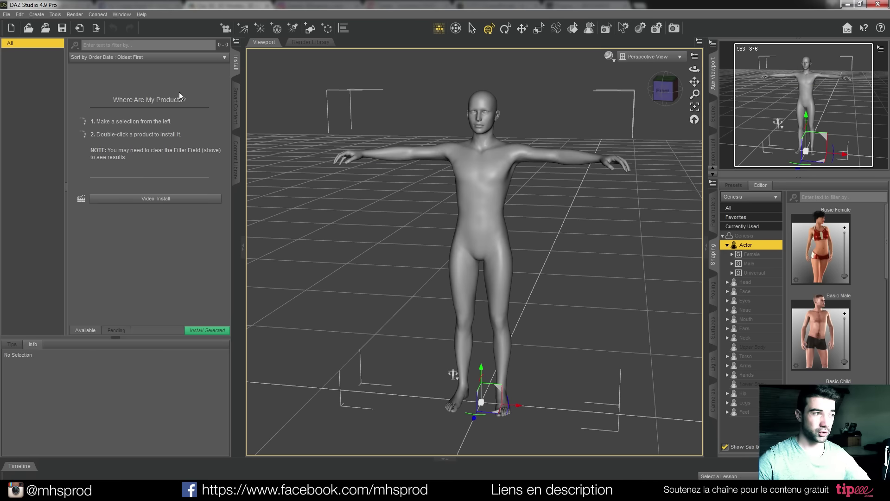
# Bring up the Content Library and examine the Genesis figure's posing presets and rotation parameters
pyautogui.click(236, 119)
pyautogui.click(235, 150)
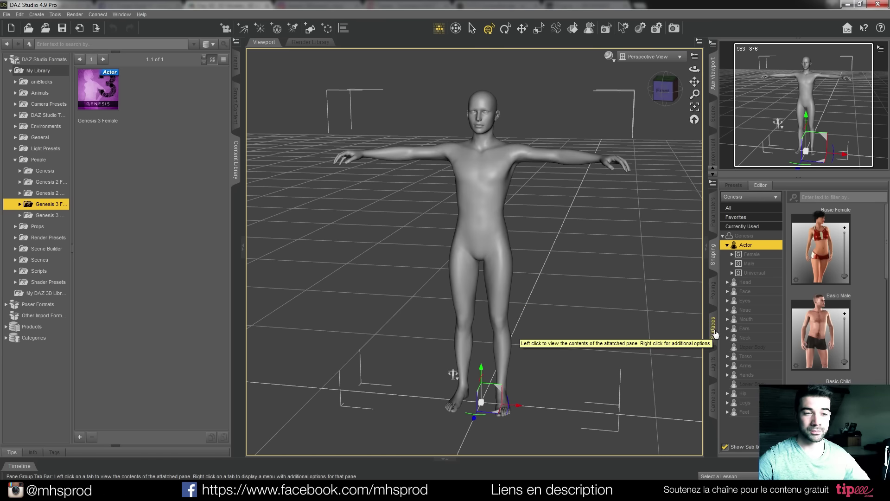
pyautogui.click(713, 291)
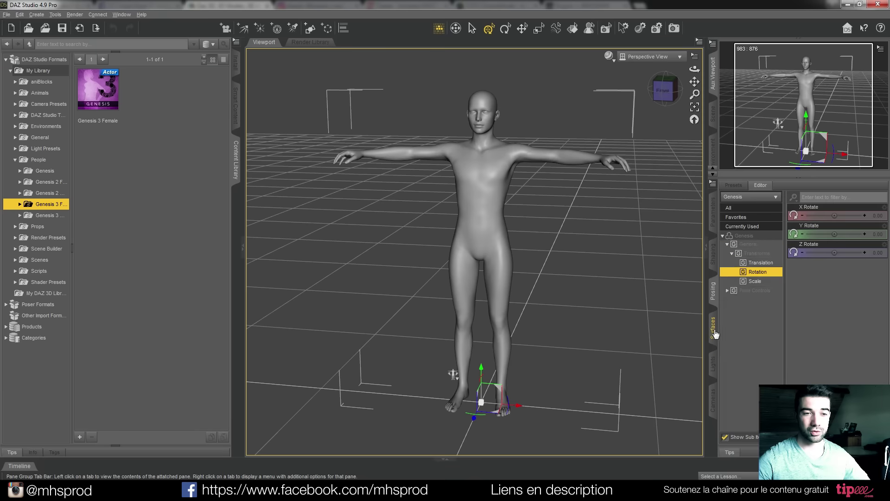
pyautogui.click(734, 185)
pyautogui.click(760, 186)
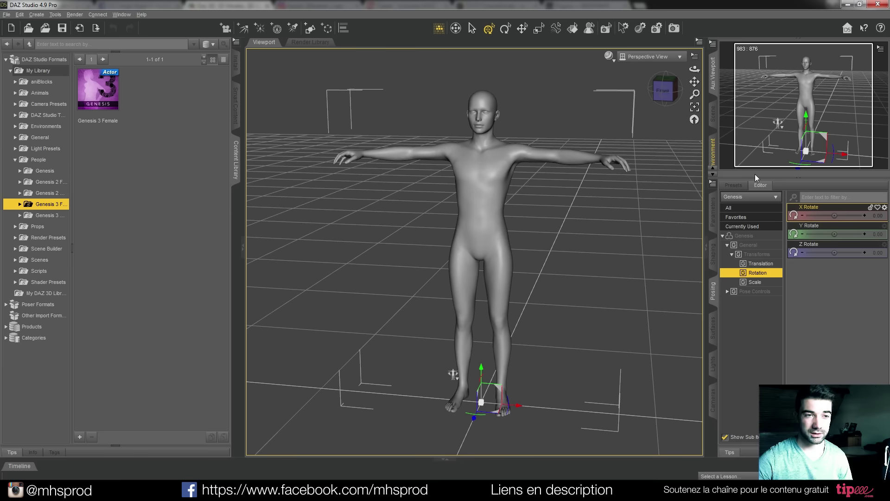
# Give the Genesis figure a moderately muscular build with the Bodybuilder actor shape, trying it at 1.00 before reducing it
pyautogui.click(712, 255)
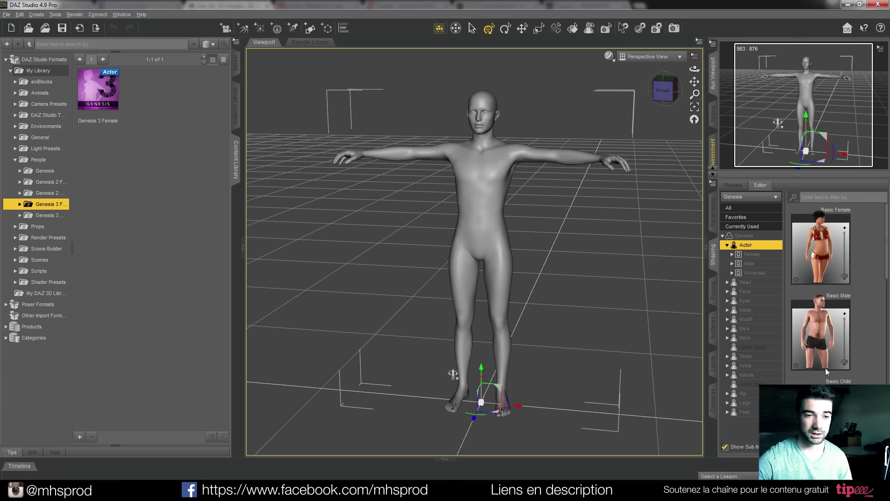
pyautogui.moveTo(887, 258); pyautogui.dragTo(889, 302)
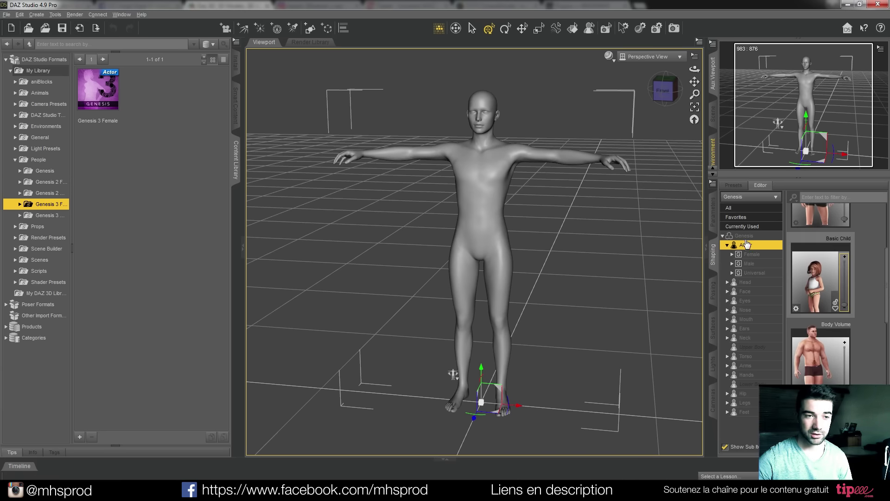
pyautogui.moveTo(886, 290); pyautogui.dragTo(888, 313)
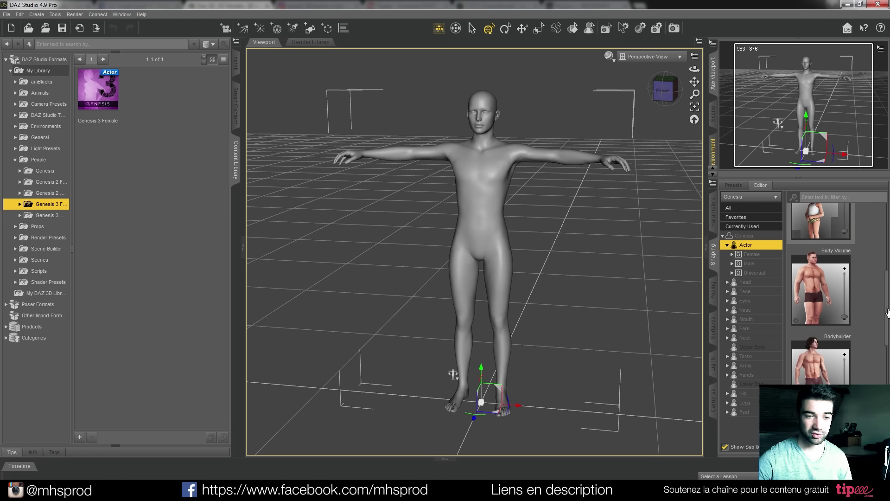
pyautogui.moveTo(844, 402); pyautogui.dragTo(843, 355)
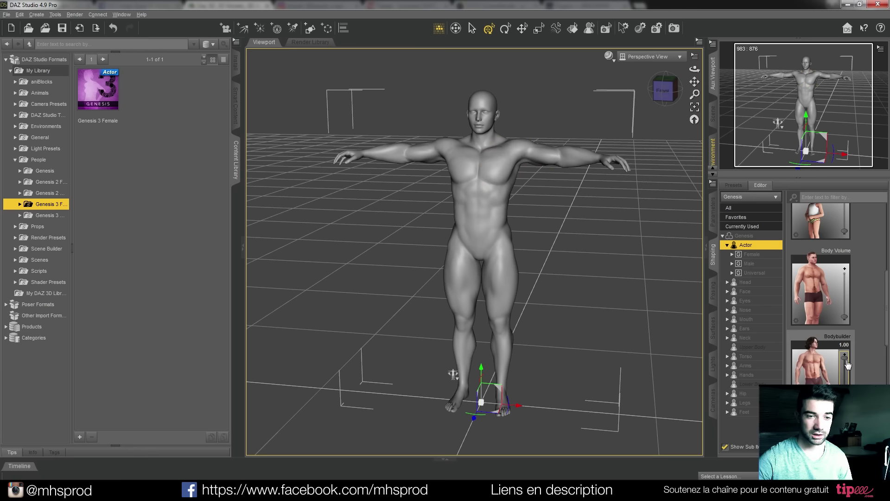
pyautogui.moveTo(844, 357); pyautogui.dragTo(843, 382)
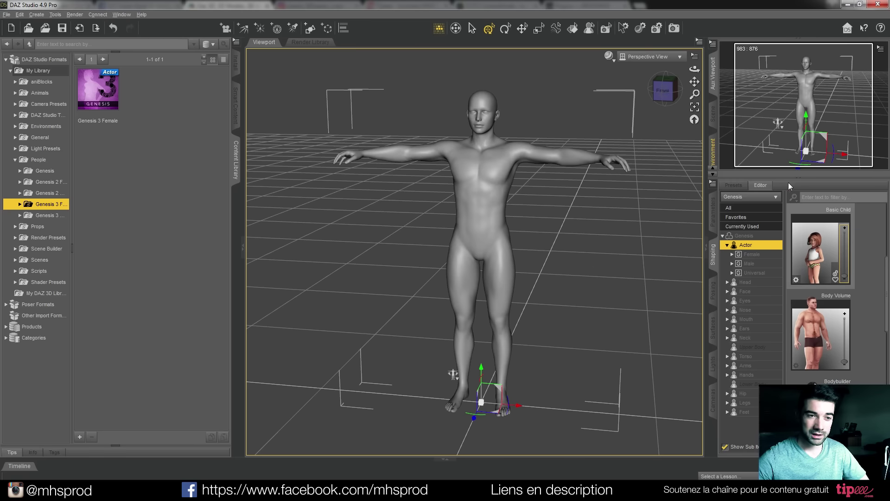
# Apply the Male Sexy 01 pose preset to the Genesis figure and deselect the figure
pyautogui.click(713, 291)
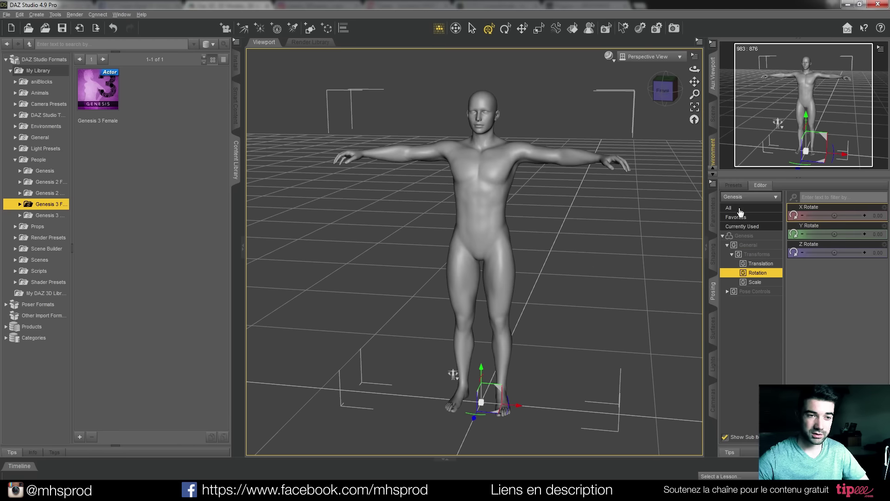
pyautogui.click(733, 185)
pyautogui.click(733, 217)
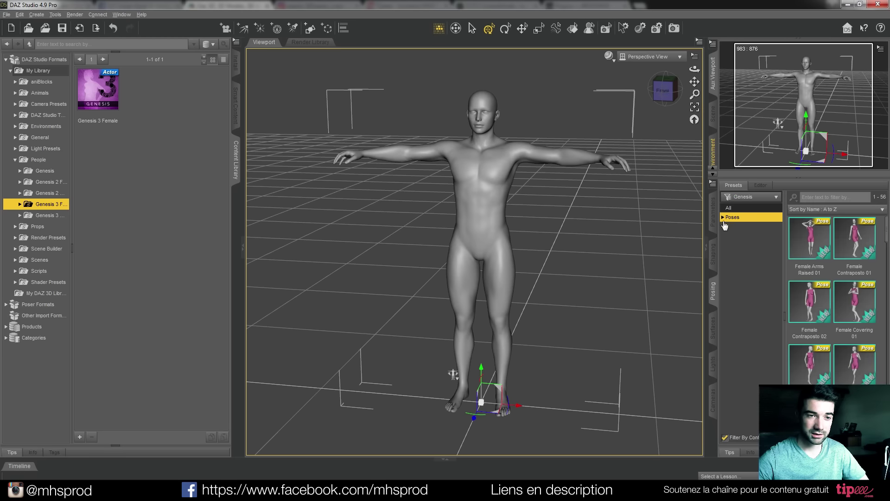
pyautogui.moveTo(886, 234); pyautogui.dragTo(886, 387)
pyautogui.doubleClick(817, 339)
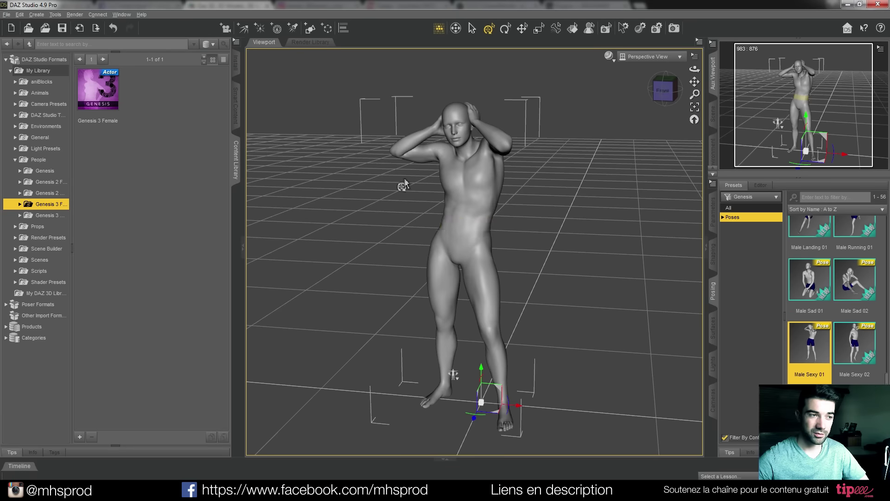
pyautogui.click(571, 208)
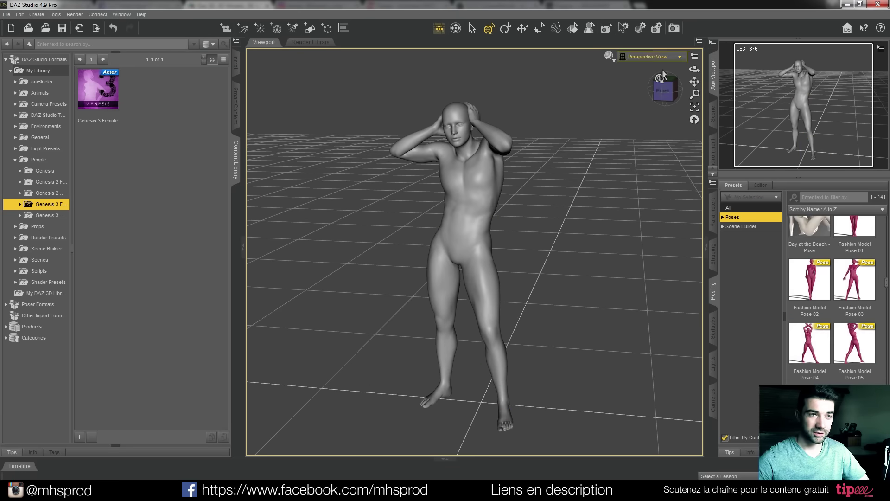
# Adjust the Genesis arm pose controls: Arms Front-Back -0.55, Front-Back Left -1.00, Front-Back Right -0.42 and Arms Up-Down -0.37
pyautogui.click(662, 92)
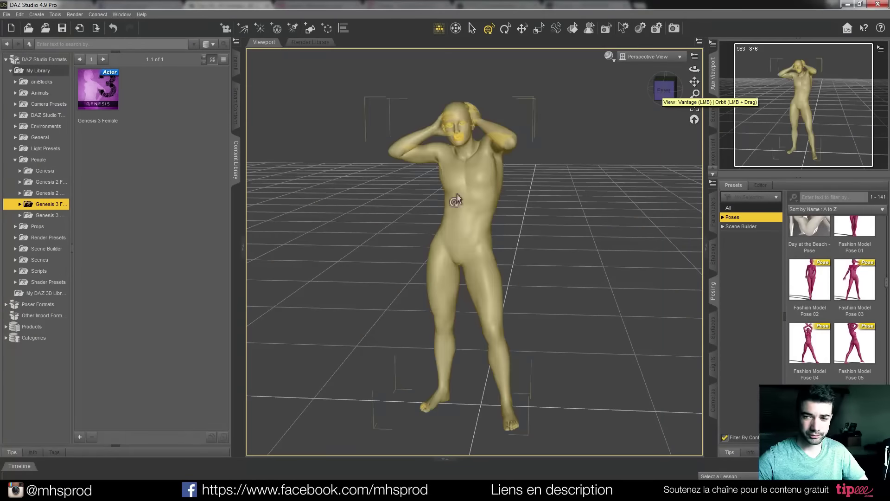
pyautogui.click(759, 186)
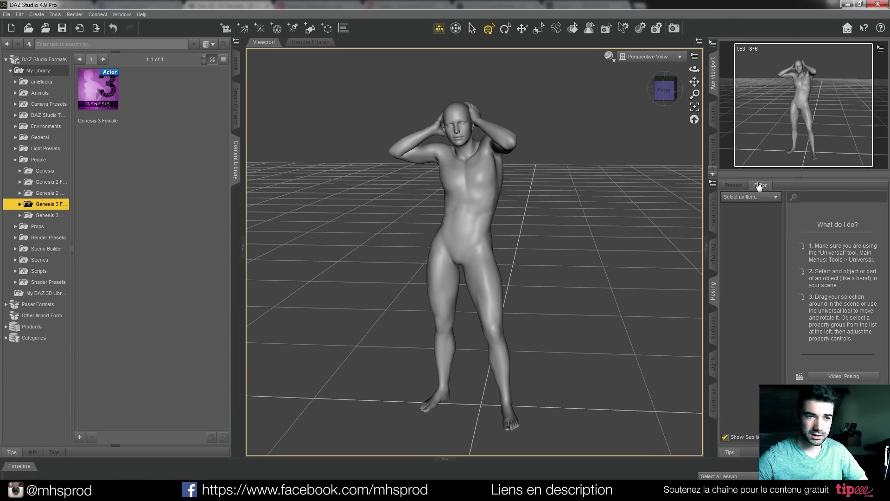
pyautogui.click(773, 197)
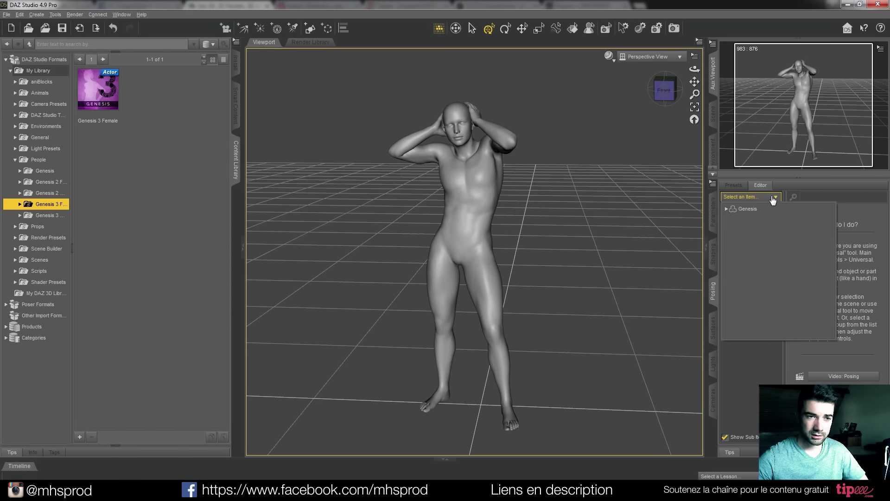
pyautogui.click(746, 208)
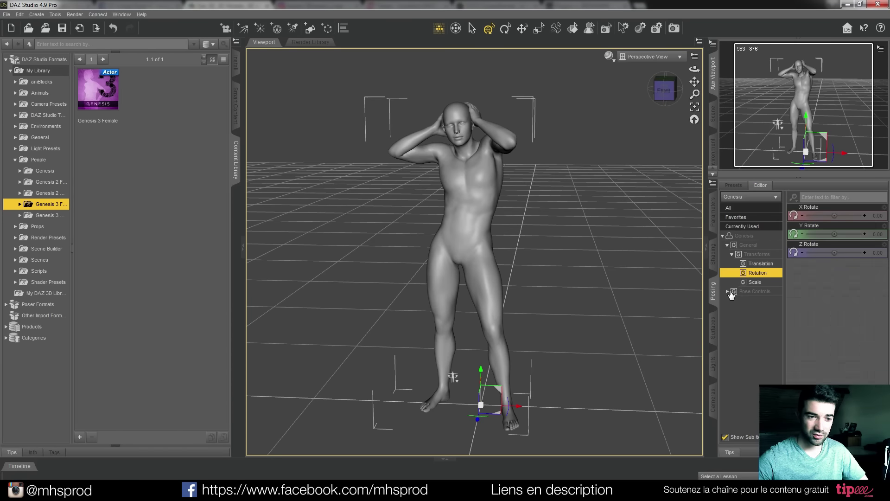
pyautogui.click(731, 292)
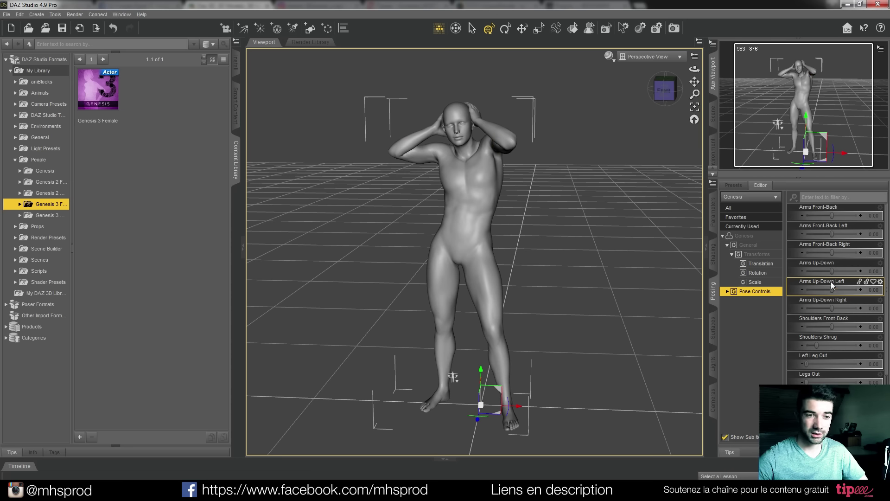
pyautogui.click(727, 291)
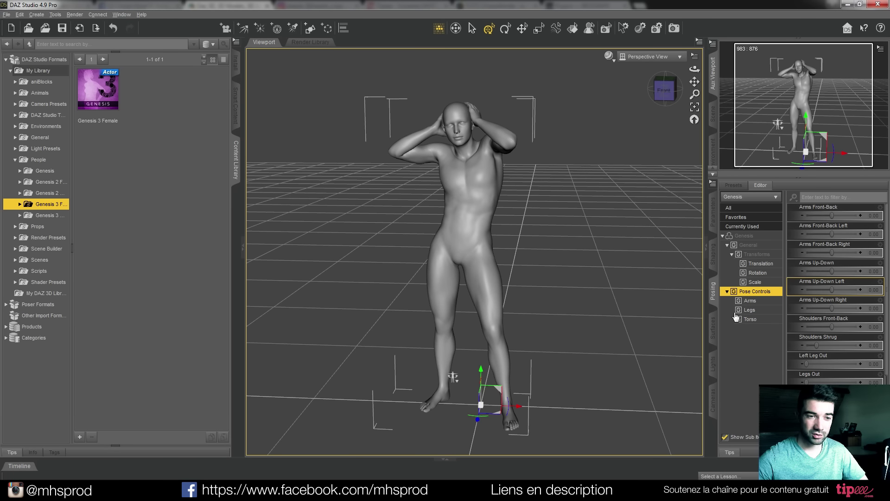
pyautogui.click(746, 301)
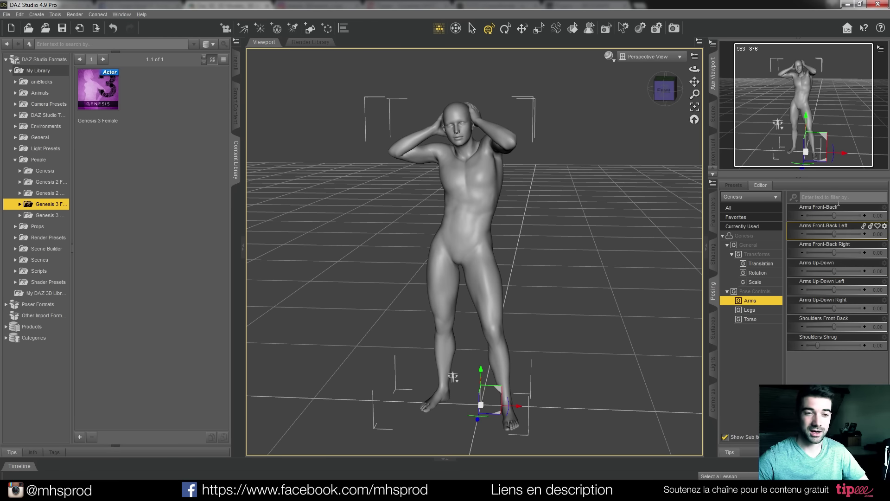
pyautogui.moveTo(835, 230); pyautogui.dragTo(818, 215)
pyautogui.moveTo(820, 252); pyautogui.dragTo(823, 270)
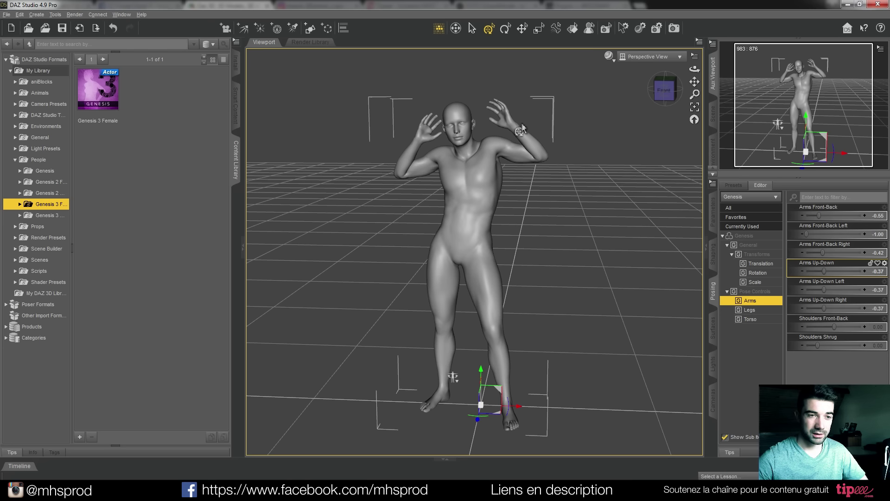
# Set the Basic Male Head shape of the Genesis figure to 1.00 among the real-world male head morphs
pyautogui.click(713, 255)
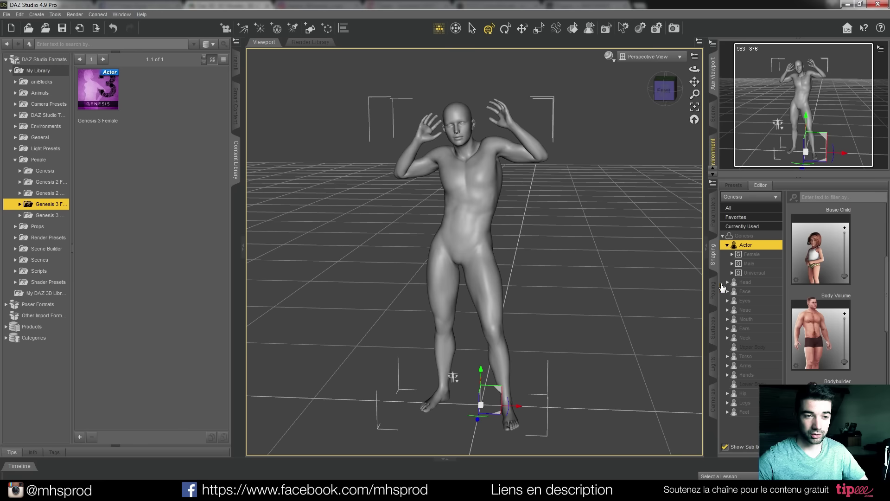
pyautogui.click(732, 263)
pyautogui.click(754, 276)
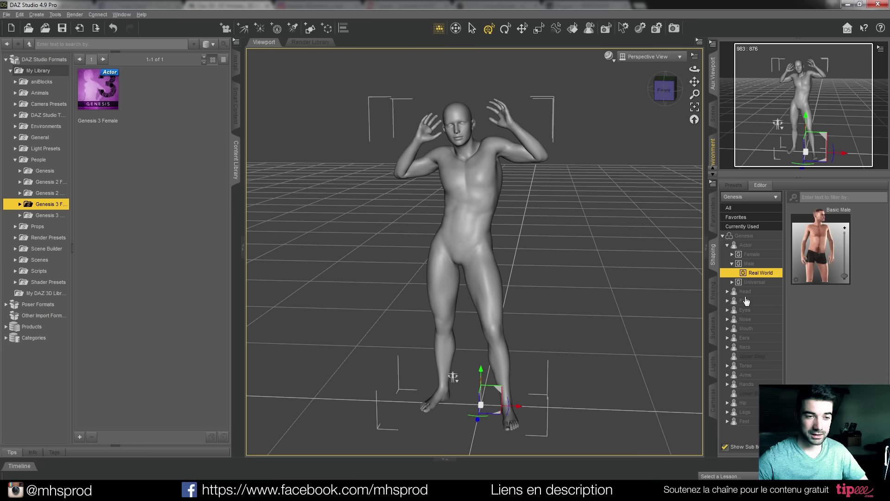
pyautogui.click(728, 292)
pyautogui.click(732, 310)
pyautogui.click(757, 320)
pyautogui.moveTo(835, 213); pyautogui.dragTo(864, 214)
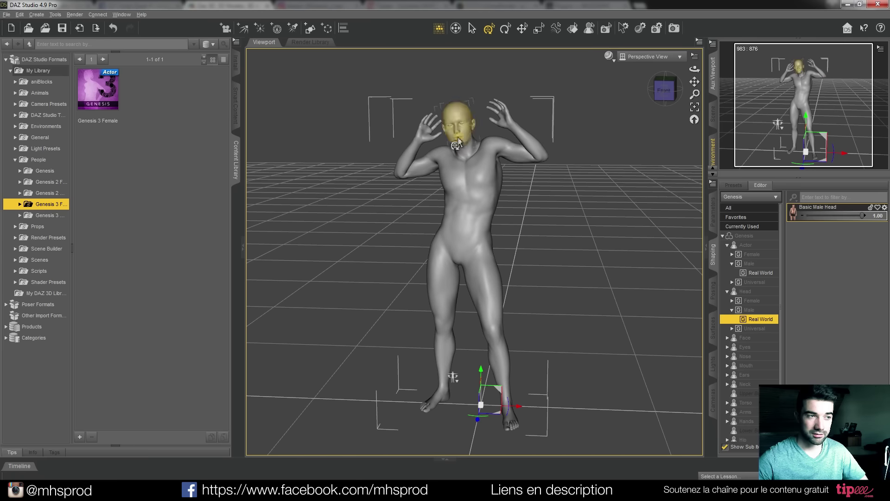
# Reshape the figure's mouth with Mouth Height at -0.49 and Mouth Width at -0.15
pyautogui.click(727, 366)
pyautogui.click(754, 375)
pyautogui.moveTo(826, 213); pyautogui.dragTo(830, 234)
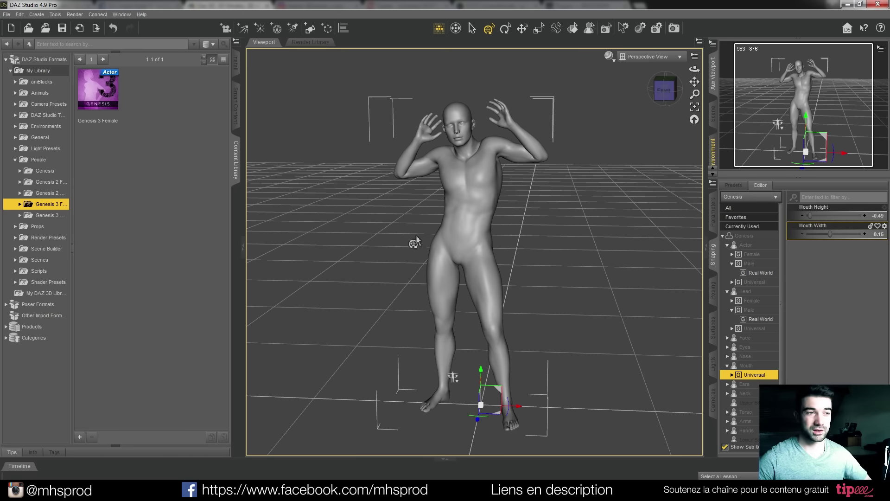
# Start exporting the figure as a Wavefront OBJ to the 3D models folder, overwriting the existing file "sexy apeured male"
pyautogui.click(12, 17)
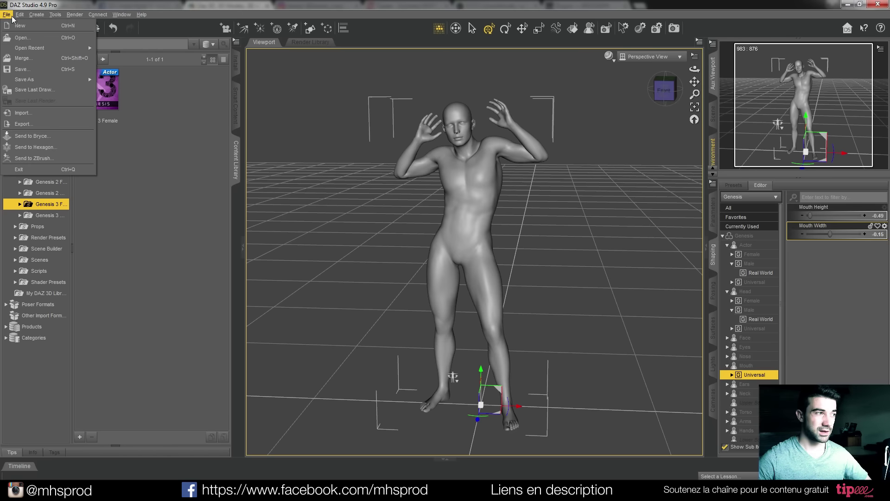
pyautogui.click(45, 123)
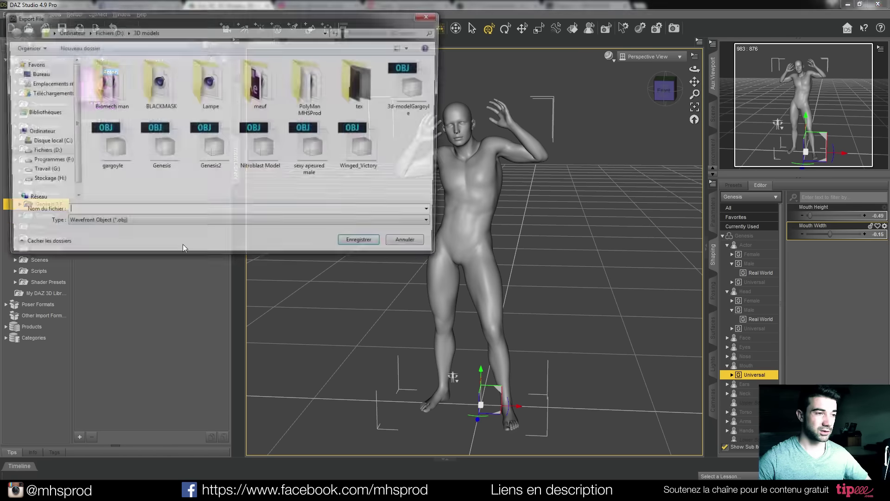
pyautogui.click(312, 149)
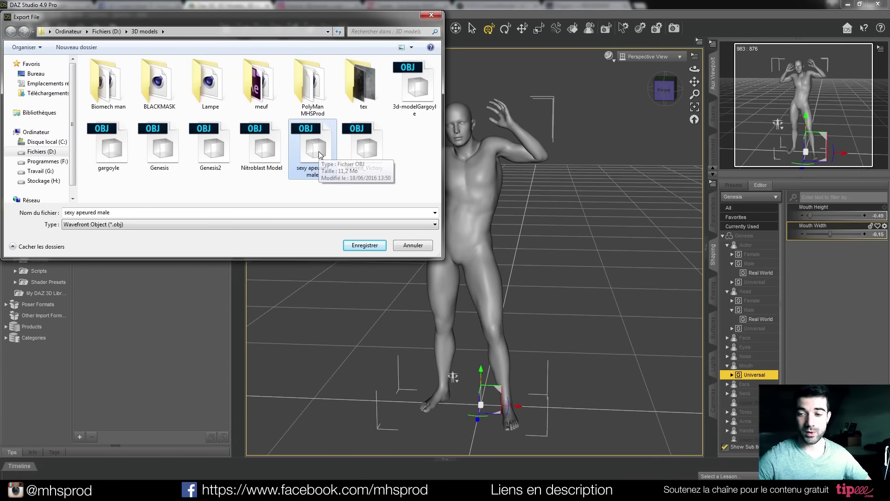
pyautogui.click(364, 247)
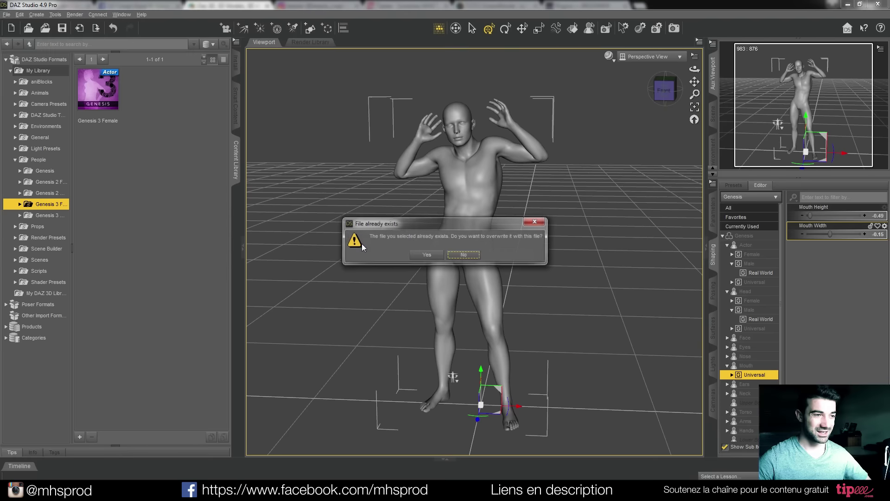
pyautogui.click(425, 255)
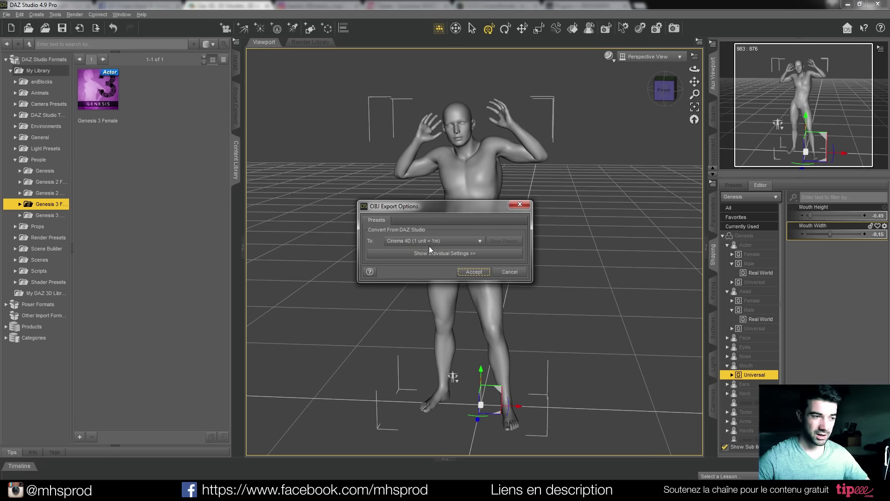
# Choose the Cinema 4D (1 unit = 1m) conversion preset and accept the OBJ export options
pyautogui.click(454, 241)
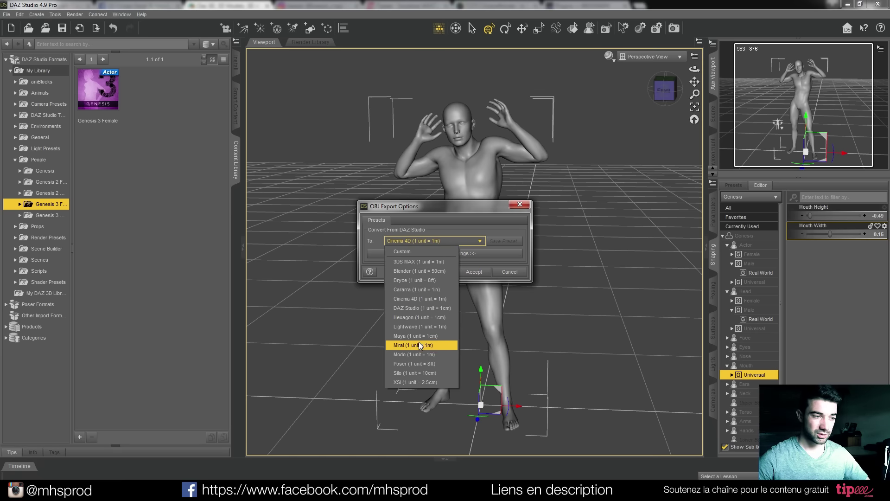
pyautogui.click(415, 300)
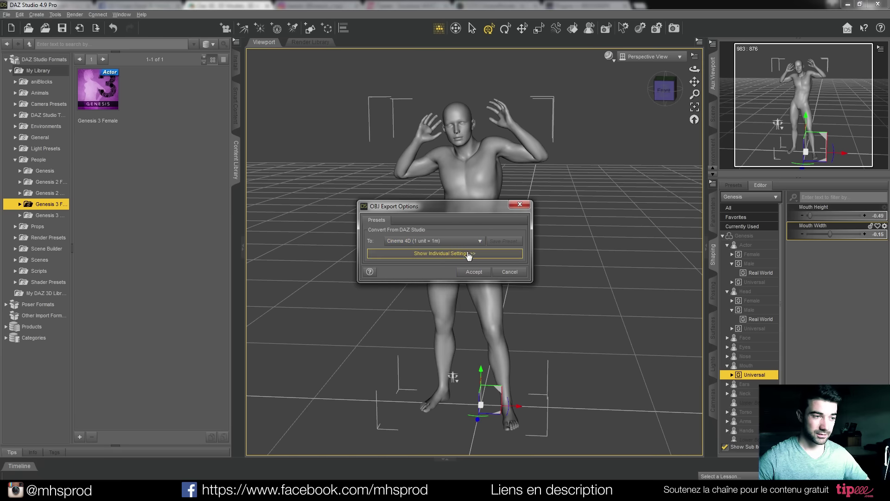
pyautogui.click(472, 273)
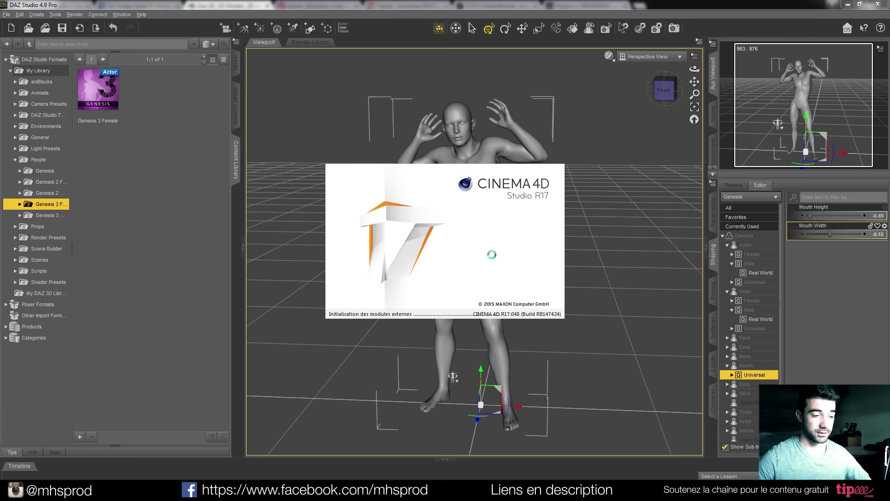
# Close DAZ Studio and switch to the open Cinema 4D R17 project
pyautogui.moveTo(443, 491)
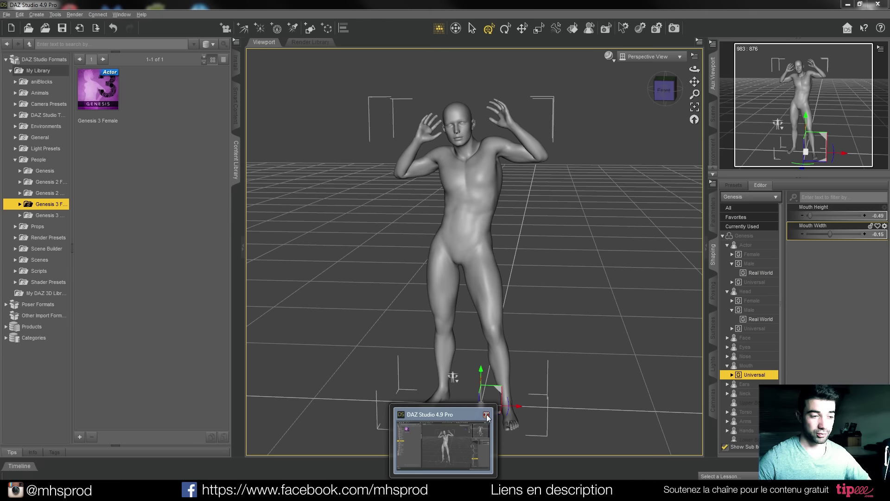
pyautogui.click(486, 415)
pyautogui.click(448, 256)
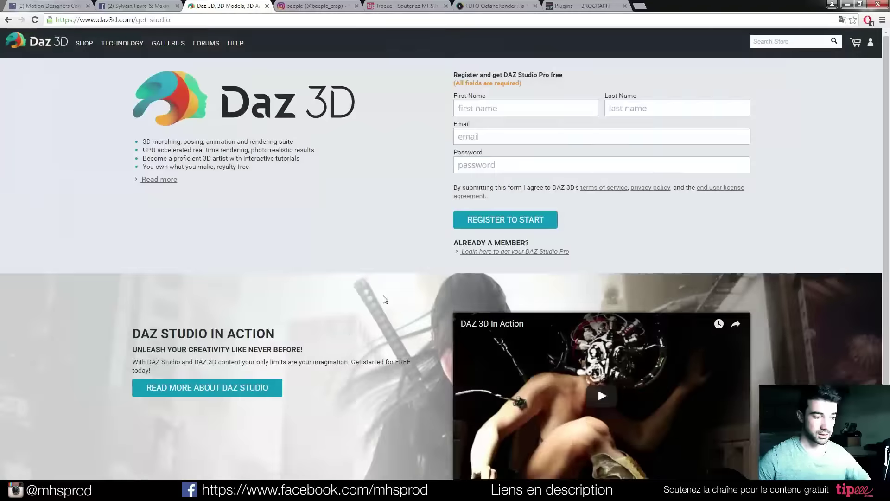
pyautogui.moveTo(242, 491)
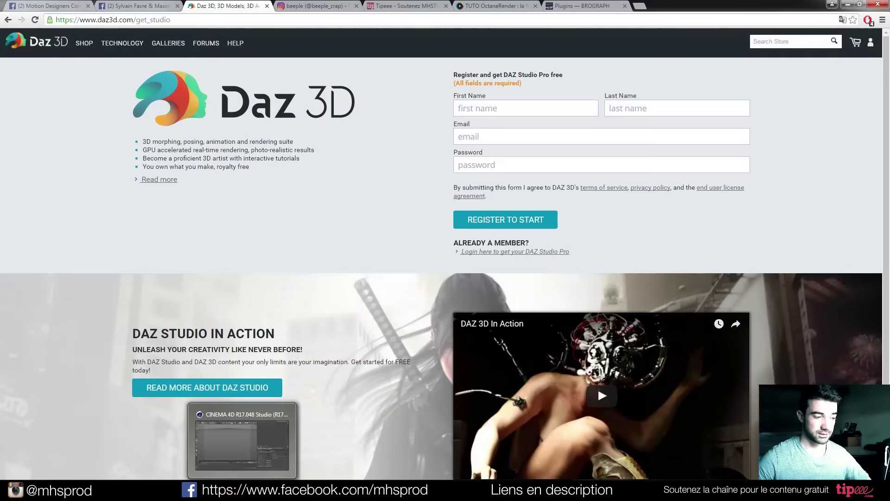
pyautogui.click(248, 439)
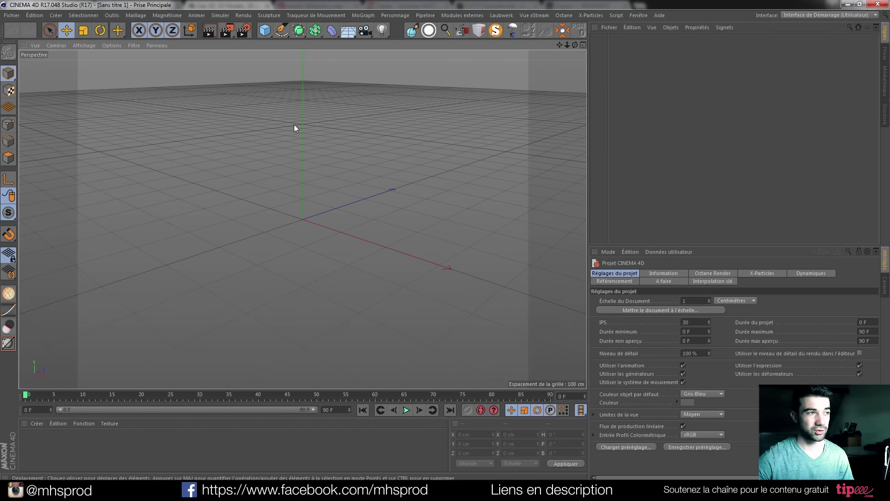
# Set the render output size to 1920 × 1080 pixels in the render settings
pyautogui.click(242, 32)
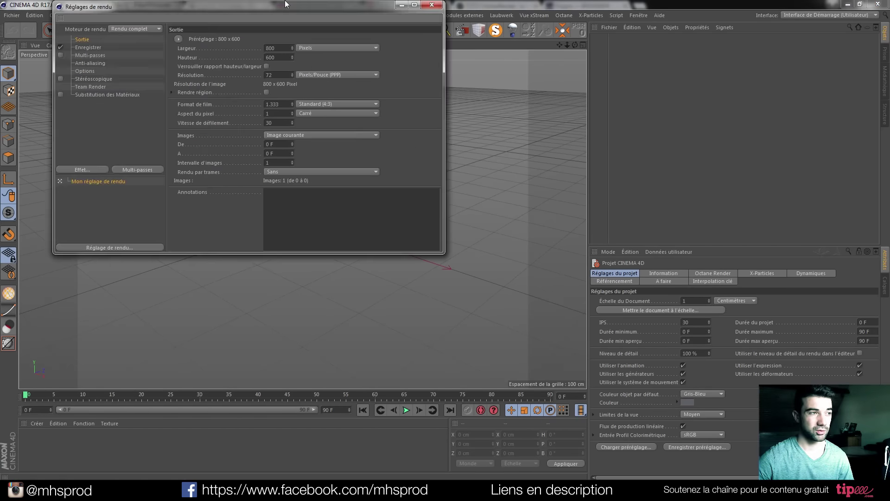
pyautogui.moveTo(284, 57); pyautogui.dragTo(253, 66)
pyautogui.write('10')
pyautogui.click(281, 50)
pyautogui.write('00')
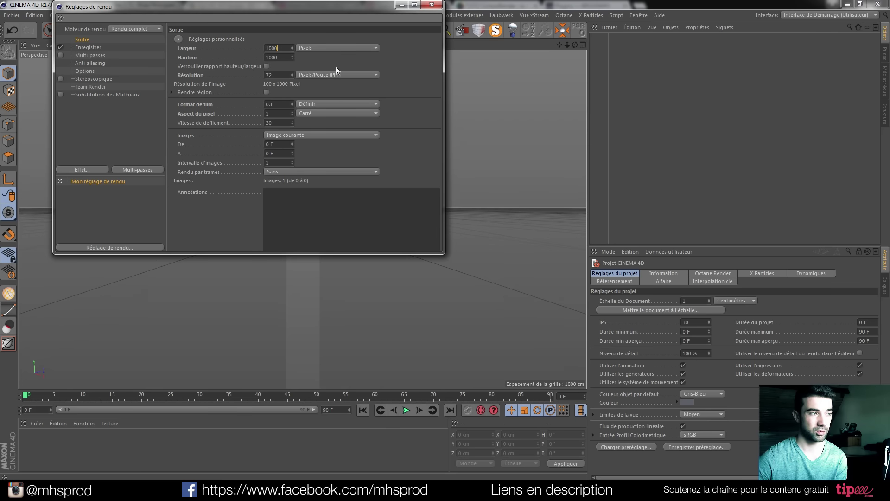
pyautogui.click(336, 68)
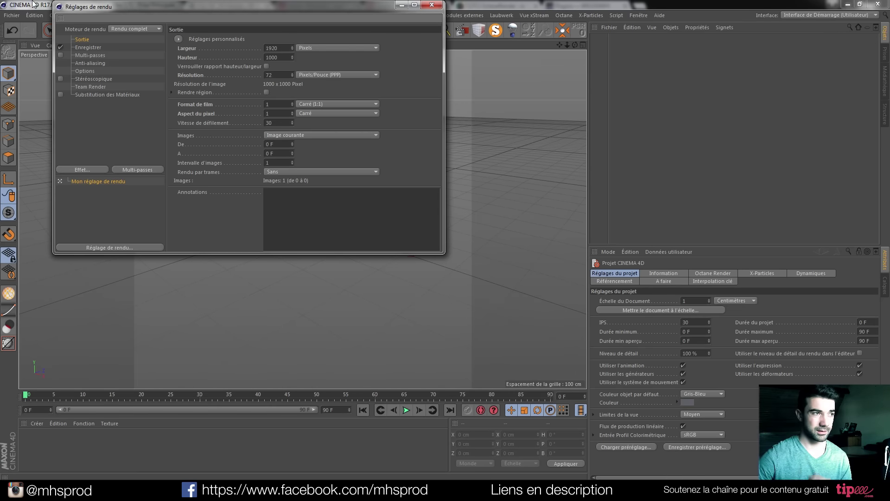
pyautogui.click(306, 57)
pyautogui.moveTo(279, 57); pyautogui.dragTo(177, 97)
pyautogui.write('1080')
pyautogui.click(421, 66)
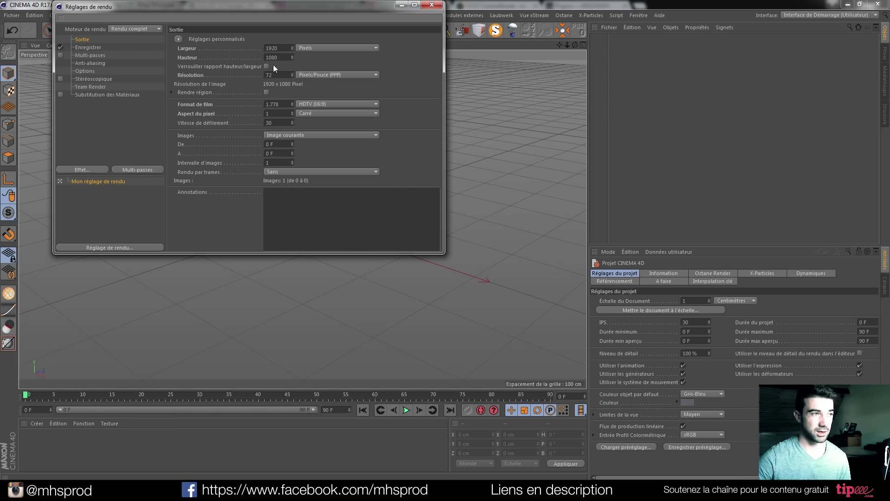
# Choose Octane Renderer as the render engine and close the render settings
pyautogui.click(140, 29)
pyautogui.click(124, 89)
pyautogui.click(432, 4)
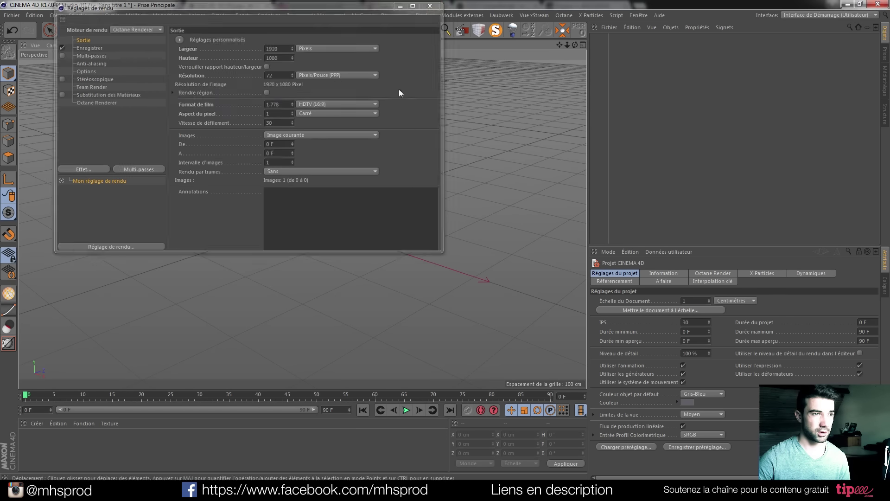
# Open the Octane Live Viewer, shrink it to a small floating window over the viewport and start the live render
pyautogui.click(562, 15)
pyautogui.click(583, 39)
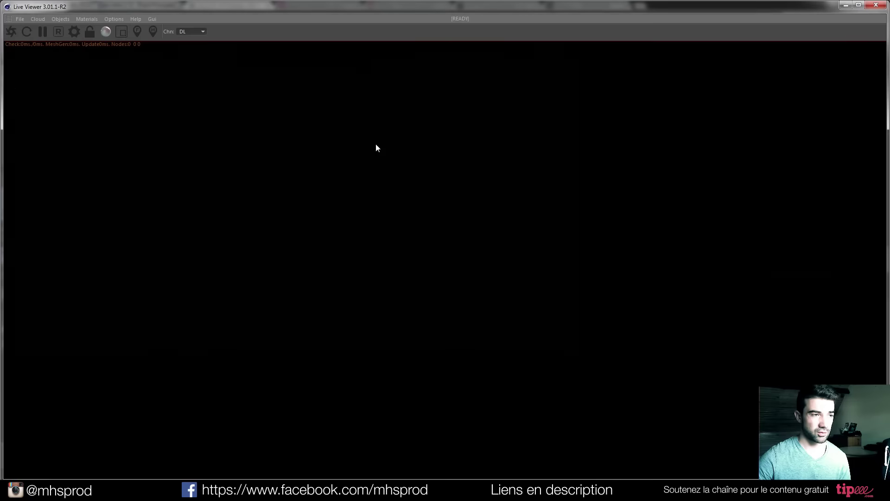
pyautogui.moveTo(2, 3); pyautogui.dragTo(646, 330)
pyautogui.moveTo(744, 335); pyautogui.dragTo(200, 120)
pyautogui.click(110, 142)
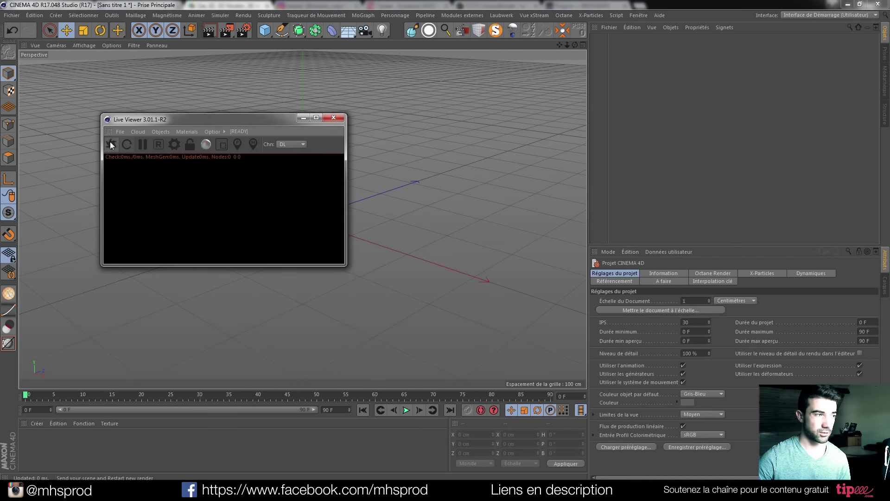
pyautogui.moveTo(207, 267); pyautogui.dragTo(210, 314)
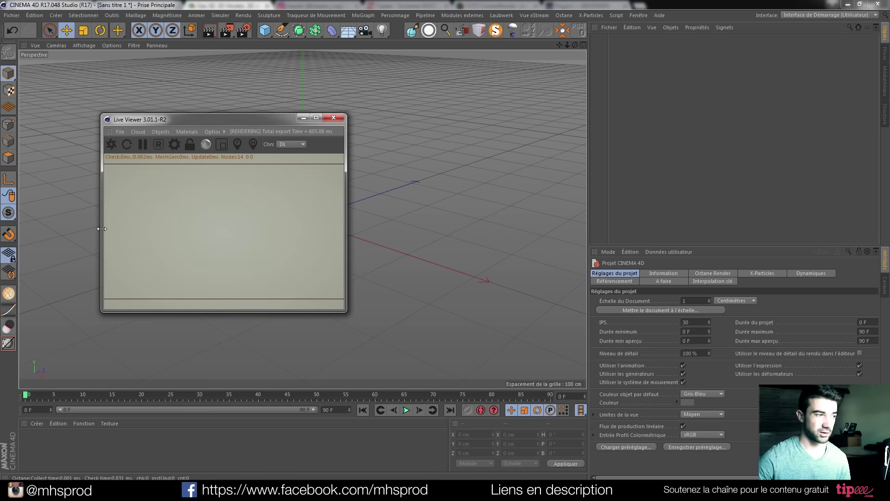
pyautogui.moveTo(101, 228); pyautogui.dragTo(92, 230)
pyautogui.moveTo(205, 311); pyautogui.dragTo(205, 291)
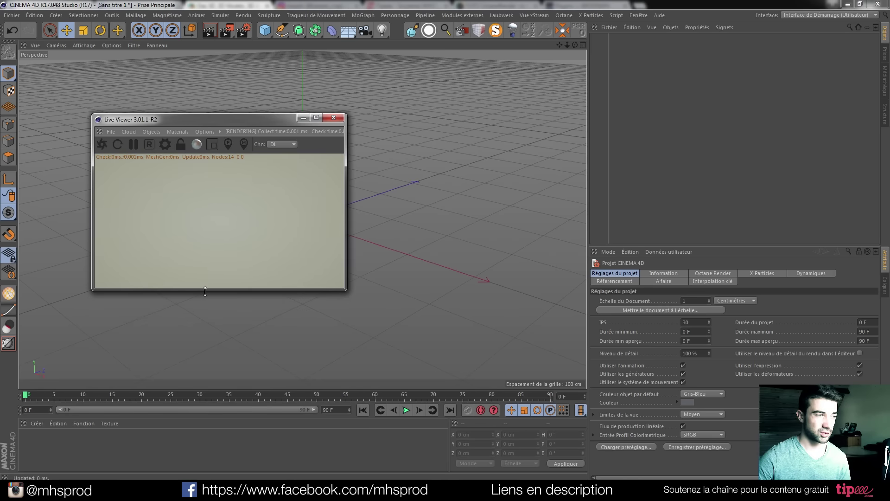
# Open the Octane settings beside the Live Viewer and switch the kernel to Pathtracing
pyautogui.click(164, 144)
pyautogui.moveTo(52, 15); pyautogui.dragTo(428, 118)
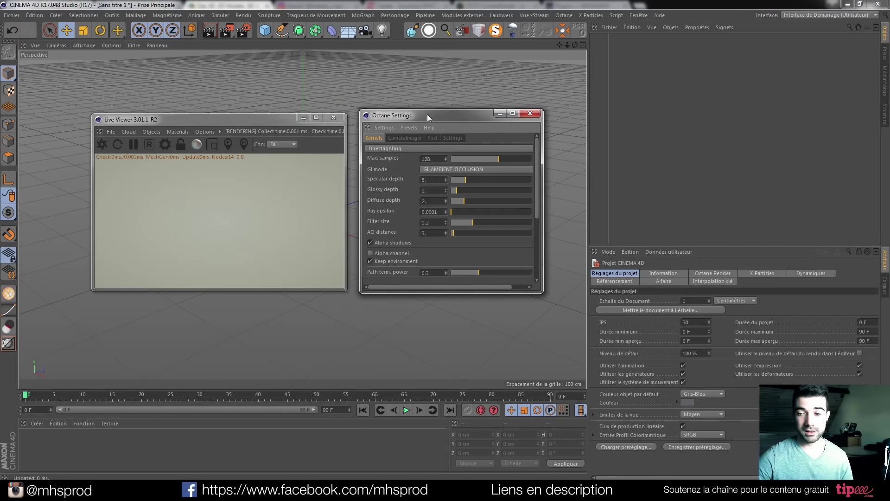
pyautogui.click(409, 147)
pyautogui.click(386, 176)
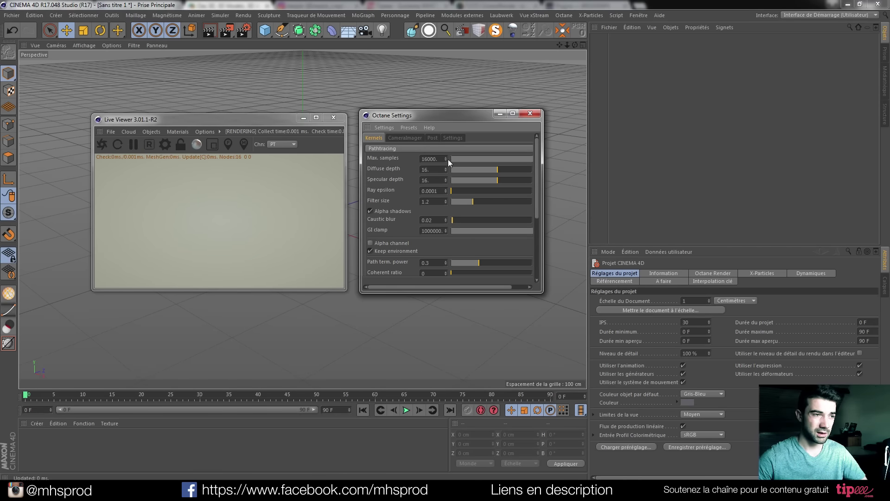
# Set the Pathtracing kernel's max samples to 2048 and both diffuse depth and specular depth to 8
pyautogui.moveTo(439, 158); pyautogui.dragTo(358, 168)
pyautogui.write('2048')
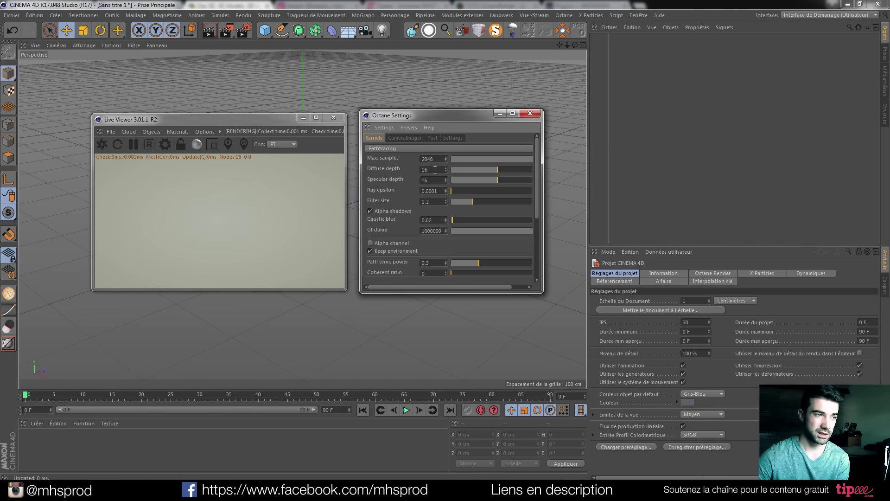
pyautogui.moveTo(434, 170); pyautogui.dragTo(419, 182)
pyautogui.write('8')
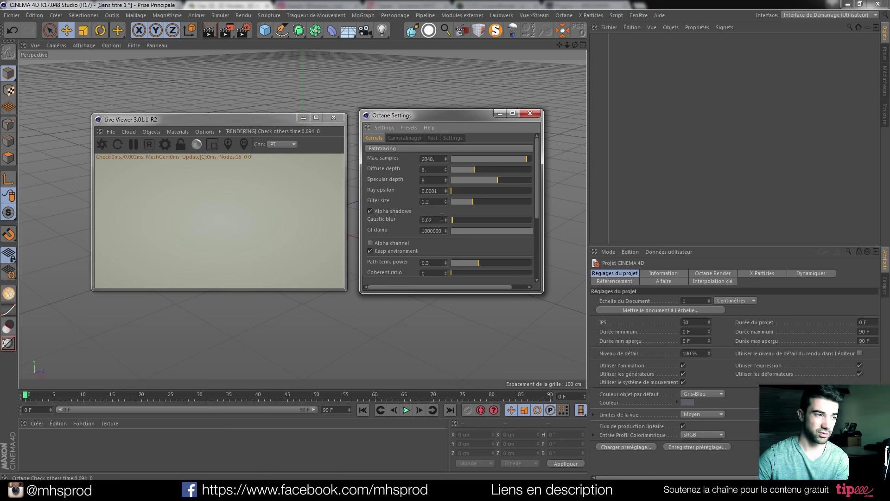
# Set the kernel's GI clamp to 0.7, coherent ratio to 0.45 and parallel samples to 16
pyautogui.moveTo(442, 231); pyautogui.dragTo(380, 236)
pyautogui.write('0.7')
pyautogui.press('Return')
pyautogui.click(439, 273)
pyautogui.write('.45')
pyautogui.press('Return')
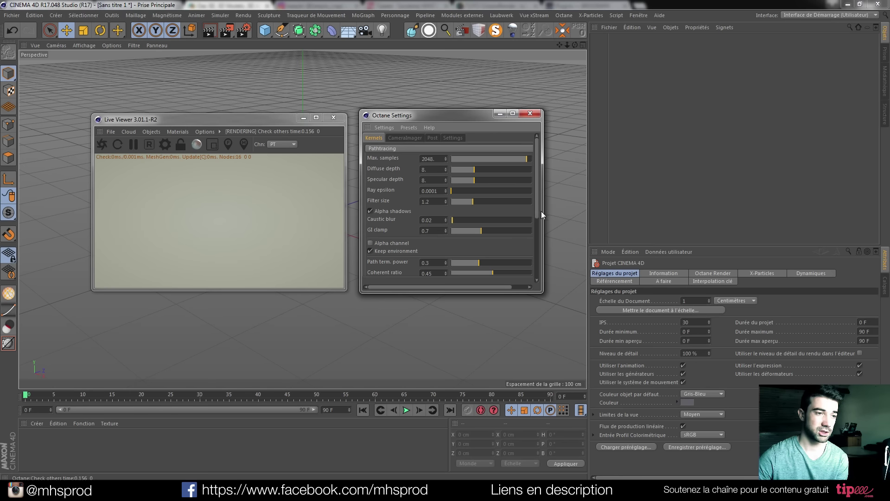
pyautogui.moveTo(539, 214); pyautogui.dragTo(542, 256)
pyautogui.moveTo(488, 218); pyautogui.dragTo(613, 242)
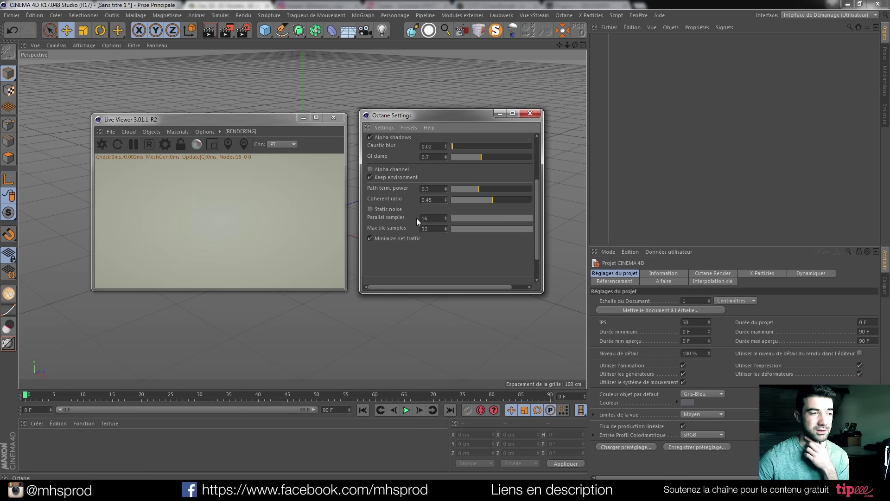
# Switch to the browser and look through the contents of the Tuto.com OctaneRender course page
pyautogui.click(88, 490)
pyautogui.click(495, 5)
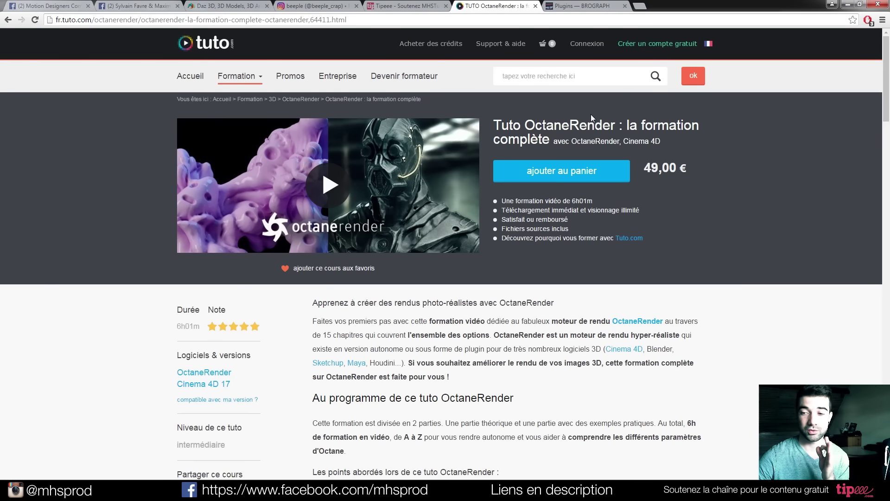
pyautogui.scroll(-3, 556, 139)
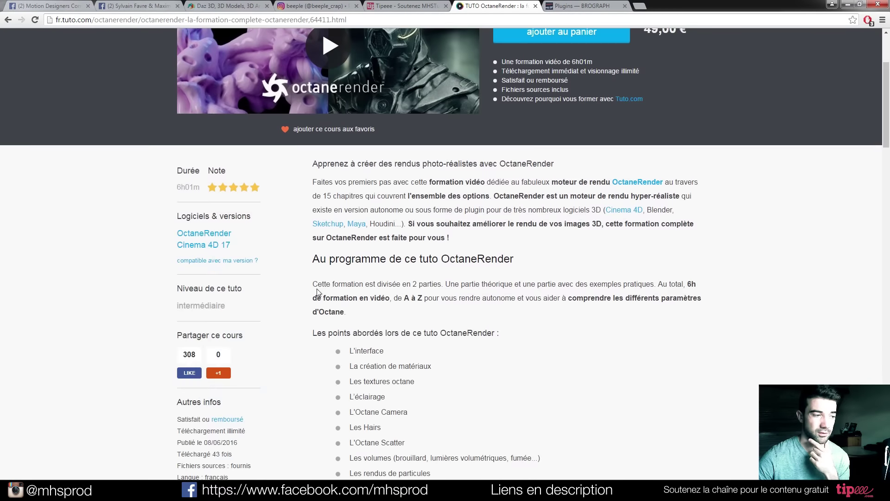
pyautogui.scroll(-2, 329, 295)
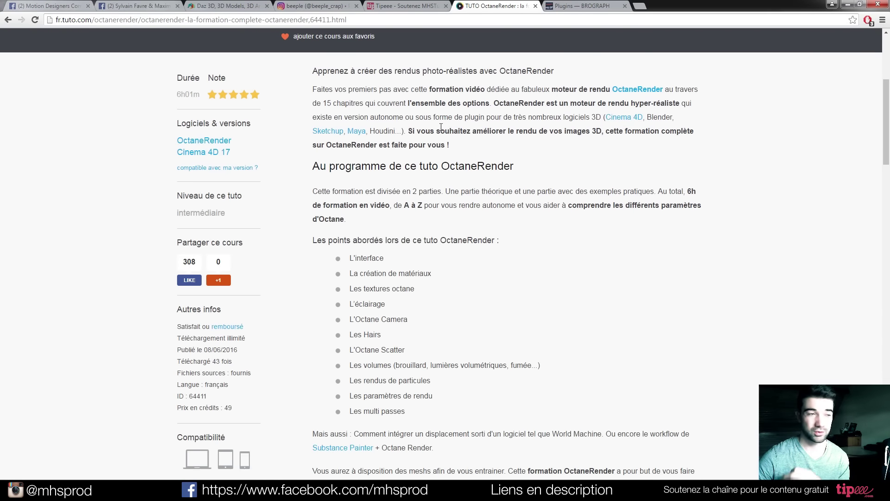
pyautogui.scroll(-4, 325, 250)
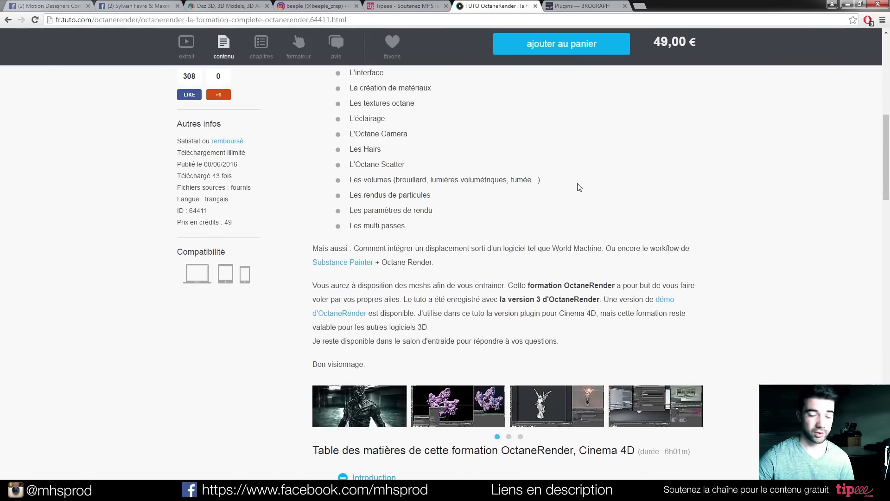
pyautogui.scroll(-4, 486, 156)
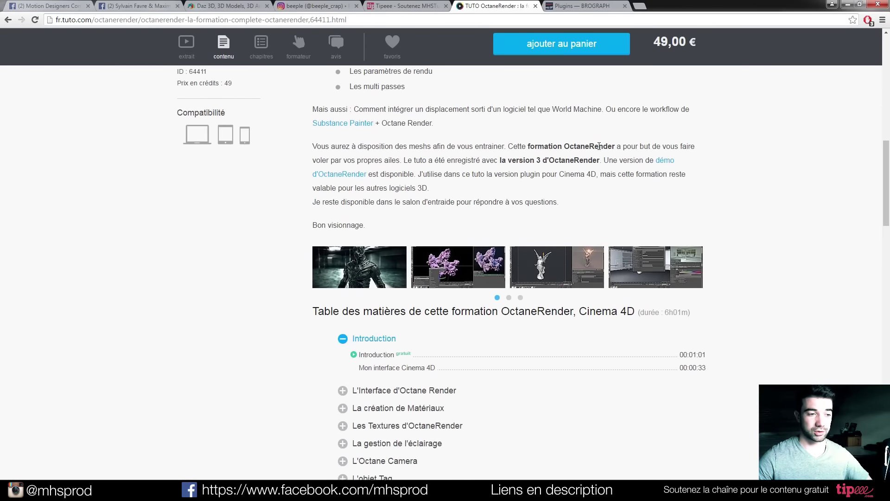
pyautogui.scroll(13, 742, 246)
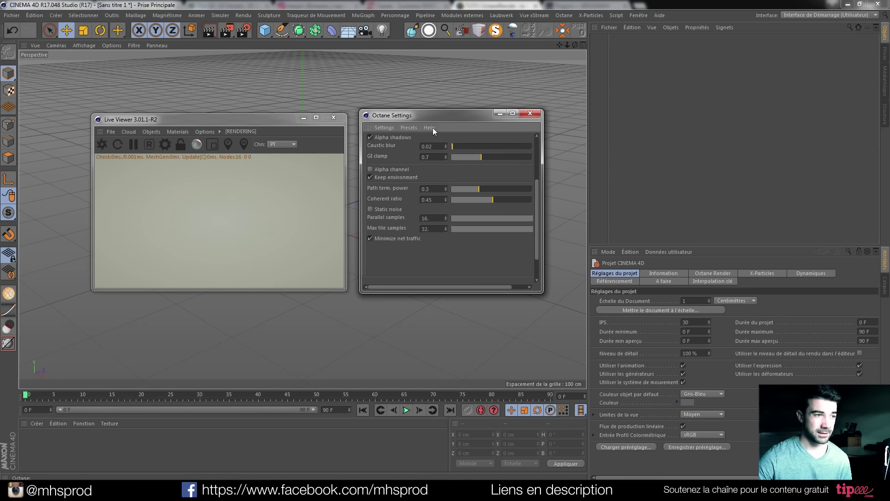
# Close the Octane settings and merge the "sexy apeured male" OBJ from the 3D models folder into the Cinema 4D scene
pyautogui.click(529, 113)
pyautogui.click(11, 15)
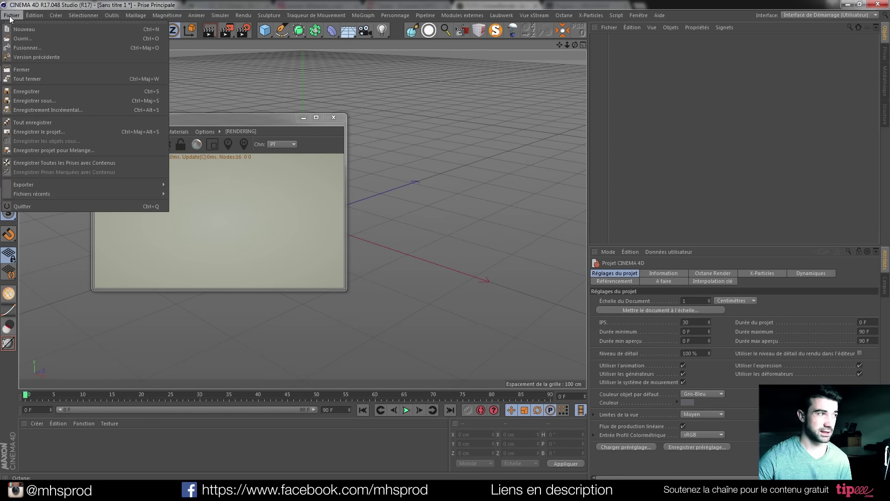
pyautogui.click(69, 49)
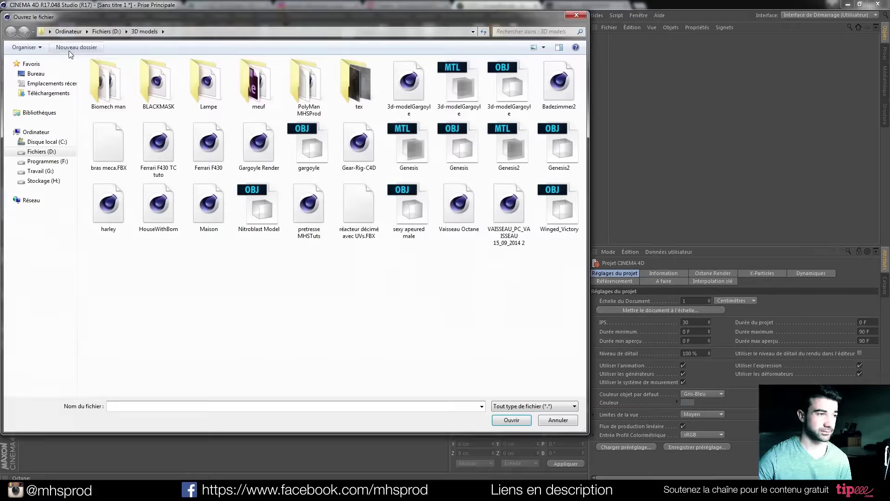
pyautogui.doubleClick(409, 206)
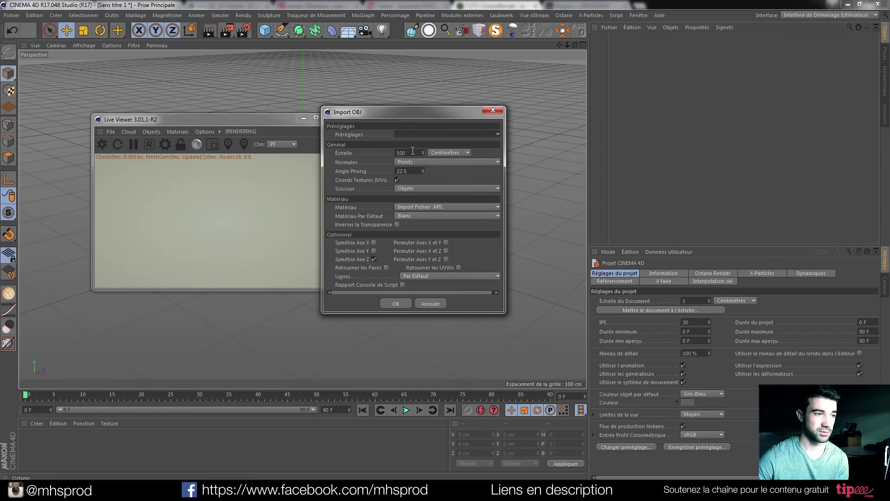
pyautogui.moveTo(411, 152); pyautogui.dragTo(346, 174)
pyautogui.click(389, 303)
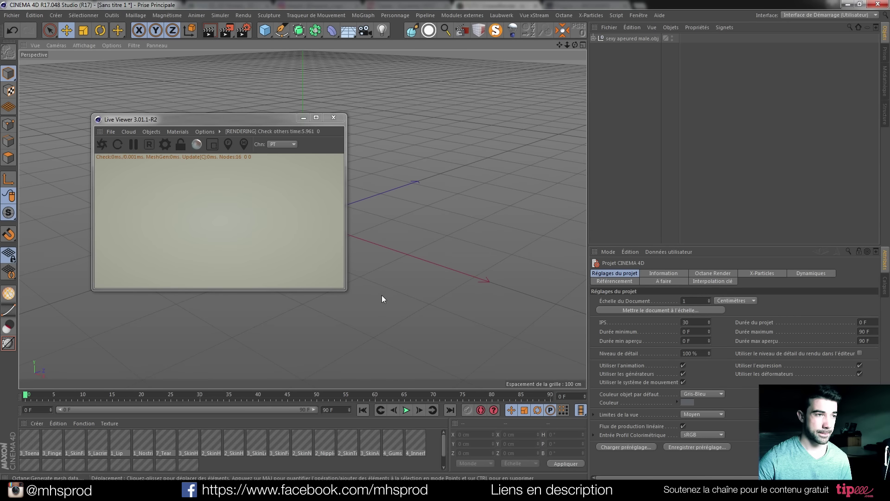
# Move the Live Viewer off the figure, frame the whole figure from the front and resend the scene to Octane
pyautogui.click(191, 463)
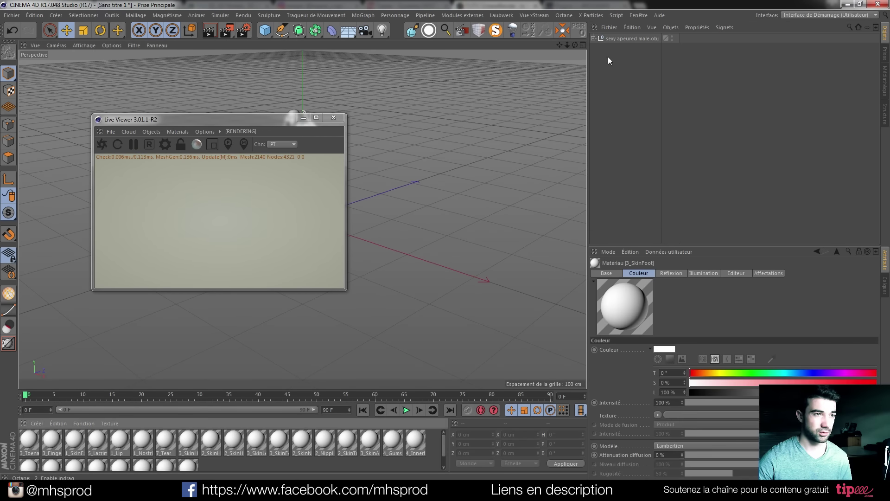
pyautogui.moveTo(242, 119); pyautogui.dragTo(594, 88)
pyautogui.keyDown('alt'); pyautogui.moveTo(291, 144); pyautogui.dragTo(352, 137); pyautogui.keyUp('alt')
pyautogui.keyDown('alt'); pyautogui.moveTo(293, 151); pyautogui.dragTo(304, 79, button='right'); pyautogui.keyUp('alt')
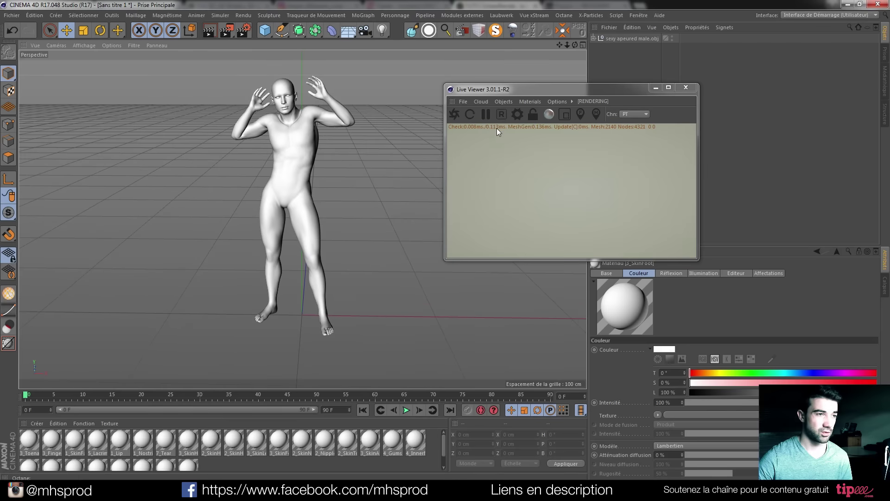
pyautogui.click(454, 114)
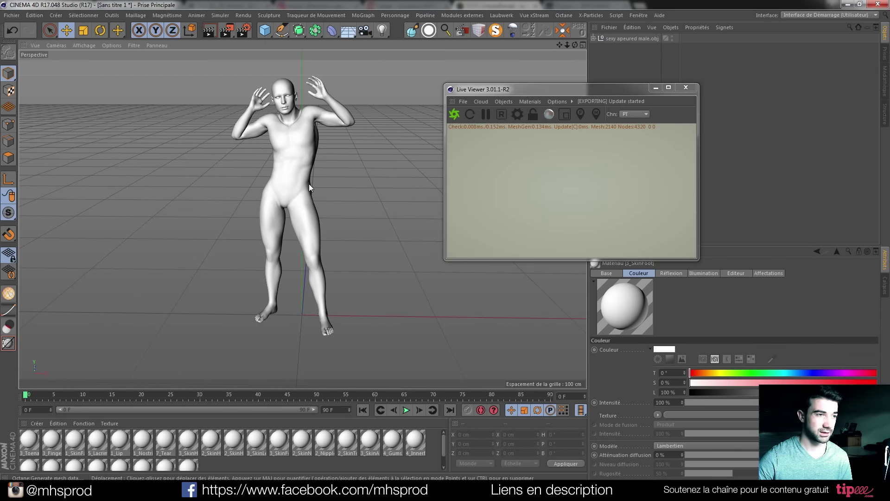
pyautogui.keyDown('alt'); pyautogui.moveTo(299, 185); pyautogui.dragTo(299, 171); pyautogui.keyUp('alt')
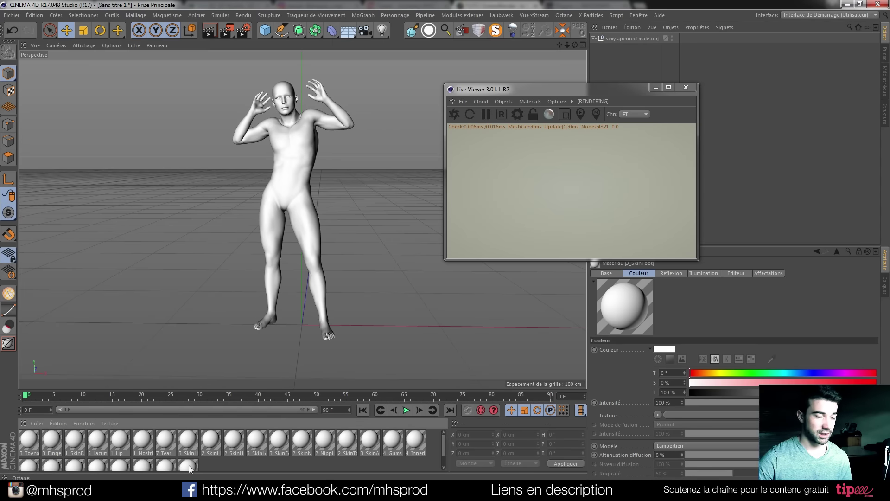
# Delete all the imported materials and expand the imported OBJ's hierarchy, keeping the Live Viewer clear of the object list
pyautogui.hotkey('ctrl', 'a')
pyautogui.press('Delete')
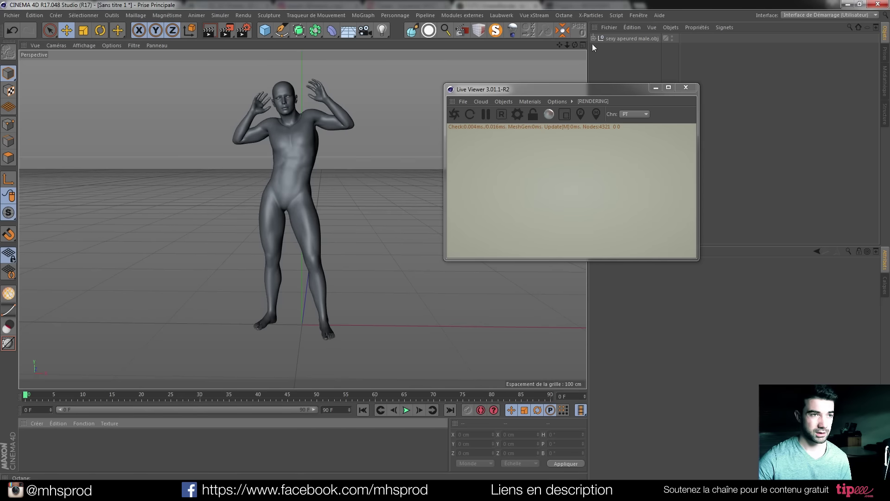
pyautogui.click(594, 38)
pyautogui.moveTo(590, 92); pyautogui.dragTo(153, 81)
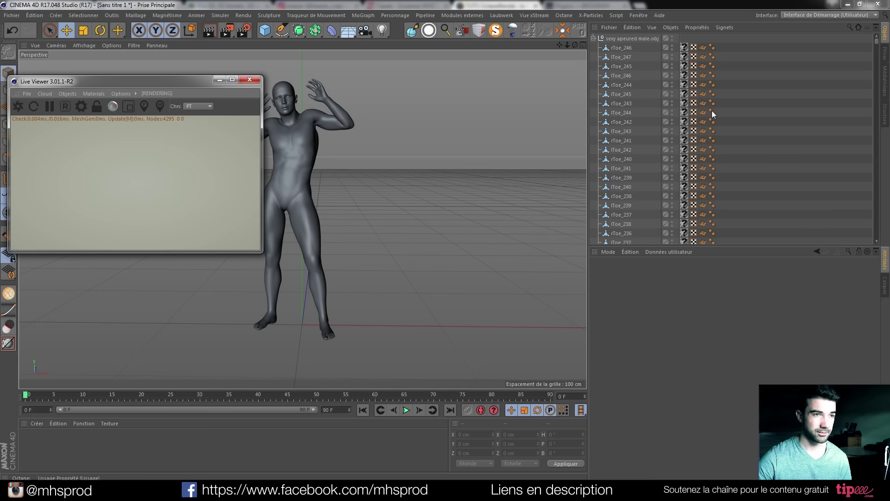
# Select all sub-objects of the "sexy apeured male" OBJ and connect them into one polygon object, deleting the originals
pyautogui.click(631, 39)
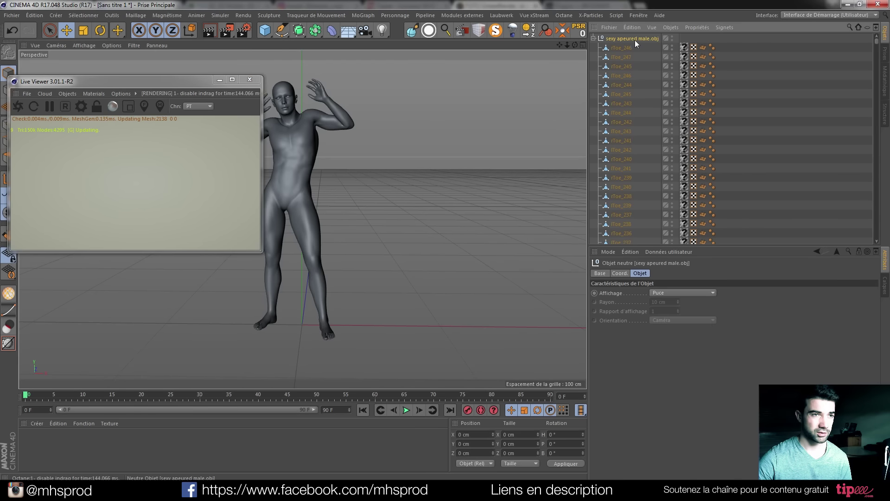
pyautogui.rightClick(629, 40)
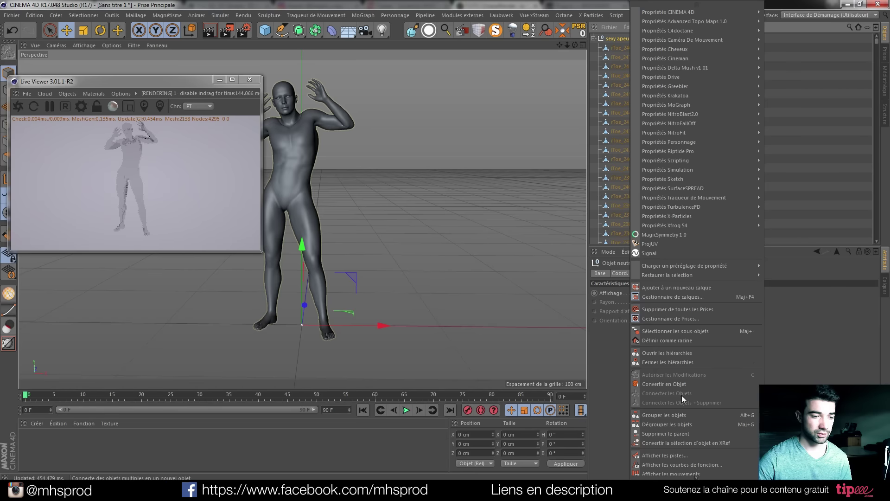
pyautogui.click(681, 331)
pyautogui.rightClick(636, 40)
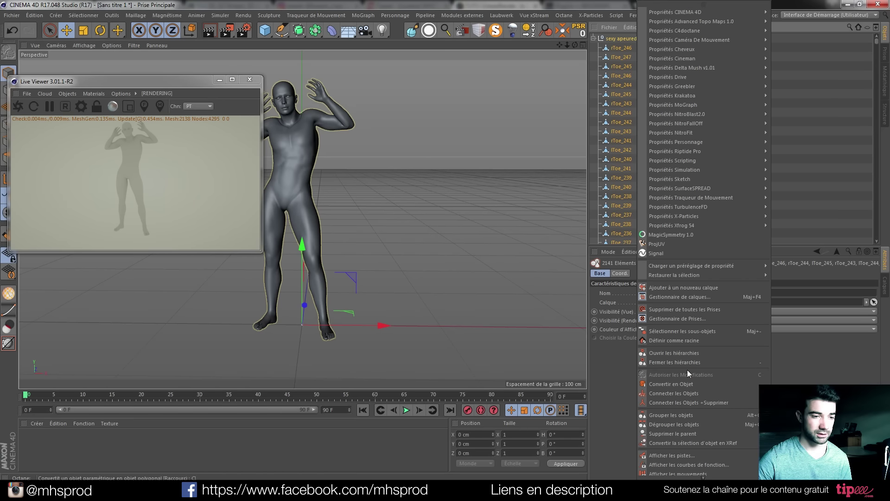
pyautogui.click(686, 402)
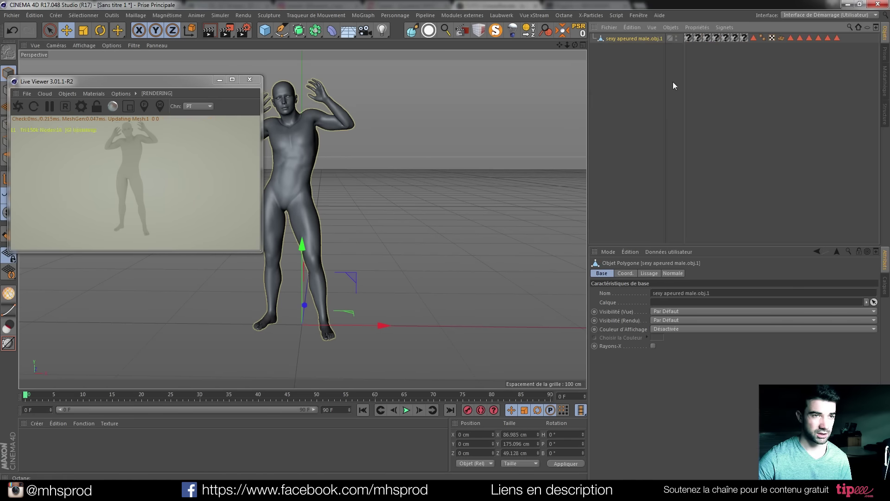
# Delete all the texture tags and polygon selection tags from the merged figure, keeping its smoothing, UVW and normal tags
pyautogui.click(688, 37)
pyautogui.keyDown('shift'); pyautogui.click(744, 37); pyautogui.keyUp('shift')
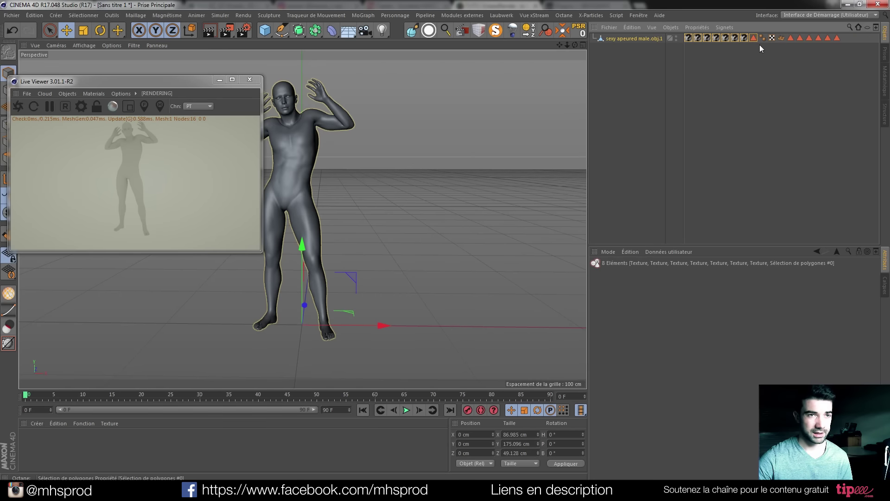
pyautogui.press('Delete')
pyautogui.click(716, 38)
pyautogui.keyDown('shift'); pyautogui.click(763, 38); pyautogui.keyUp('shift')
pyautogui.press('Delete')
# Set the maximum smoothing angle of the figure's smoothing tag to 80°
pyautogui.click(689, 38)
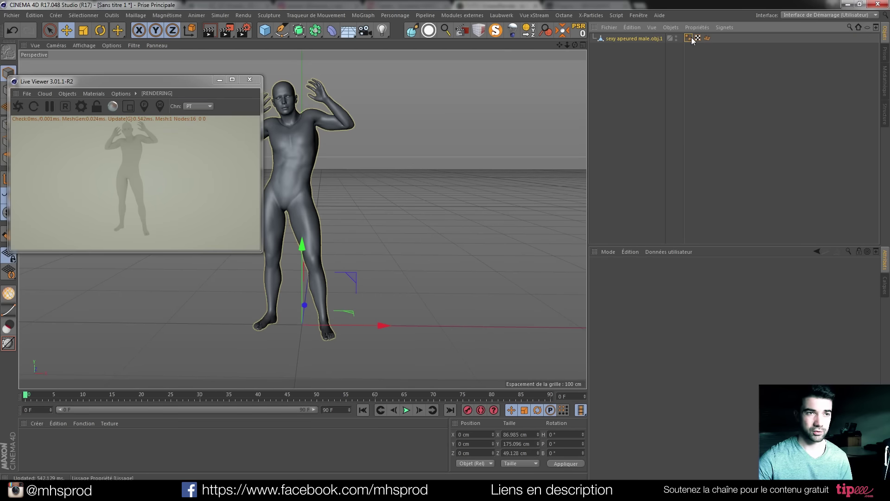
pyautogui.moveTo(661, 302); pyautogui.dragTo(591, 330)
pyautogui.write('80')
pyautogui.press('Return')
# Move the Live Viewer off the figure, frame the figure from the thighs up and add an Octane Camera
pyautogui.moveTo(154, 83); pyautogui.dragTo(567, 80)
pyautogui.keyDown('alt'); pyautogui.moveTo(261, 176); pyautogui.dragTo(277, 157, button='right'); pyautogui.keyUp('alt')
pyautogui.keyDown('alt'); pyautogui.moveTo(297, 152); pyautogui.dragTo(265, 208, button='middle'); pyautogui.keyUp('alt')
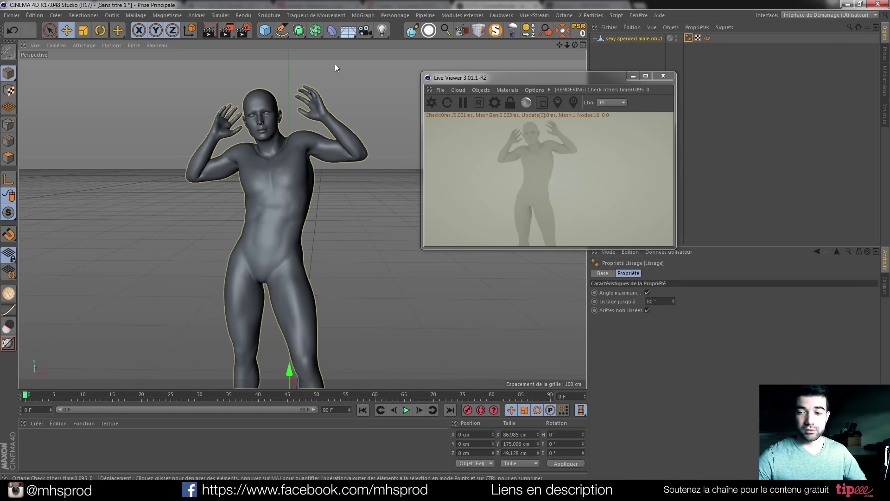
pyautogui.click(495, 105)
pyautogui.click(491, 103)
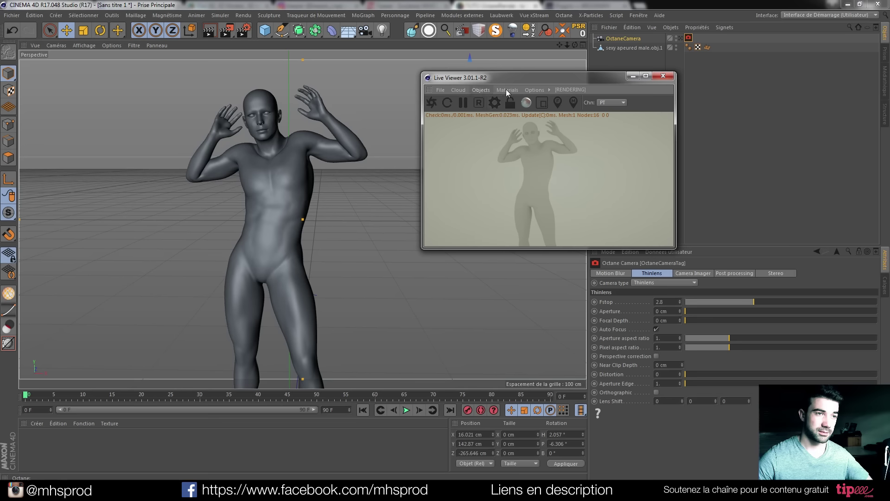
# Add an Octane HDRI environment and load McDonaldsParkingLot.hdr from the GSG HDR Files Collection without copying it to the project
pyautogui.click(477, 90)
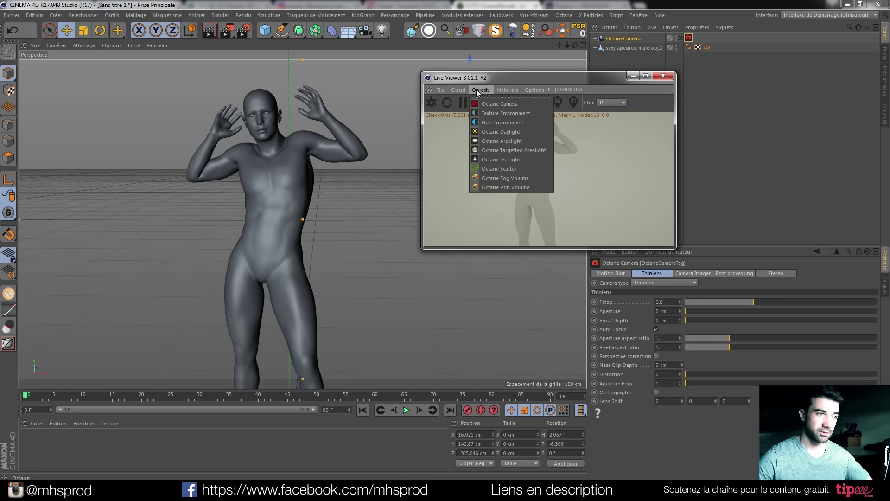
pyautogui.click(505, 122)
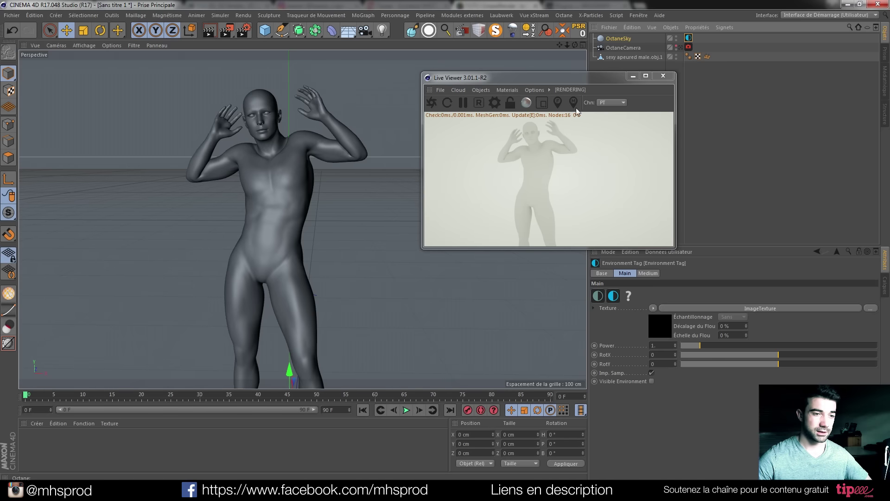
pyautogui.click(779, 307)
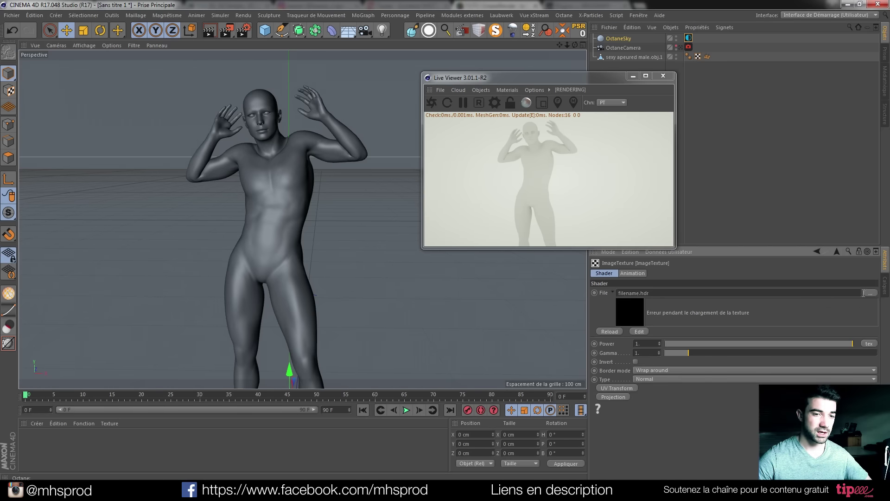
pyautogui.click(866, 293)
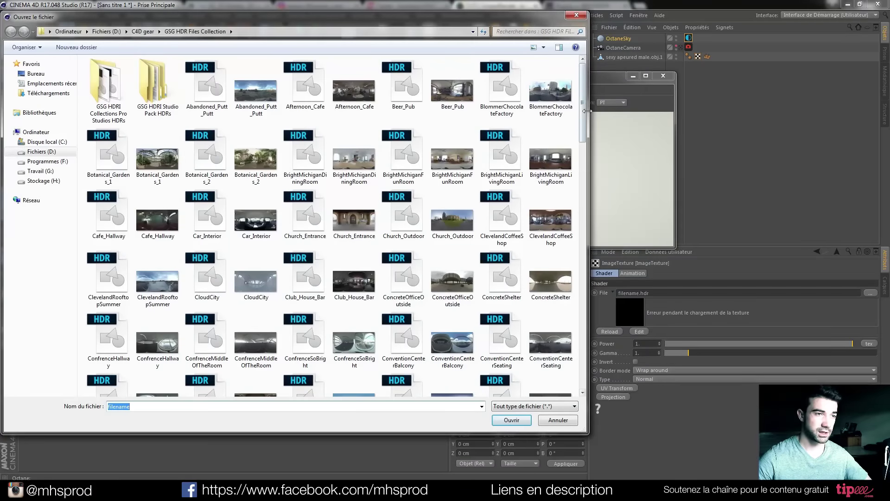
pyautogui.moveTo(582, 111); pyautogui.dragTo(573, 248)
pyautogui.doubleClick(96, 212)
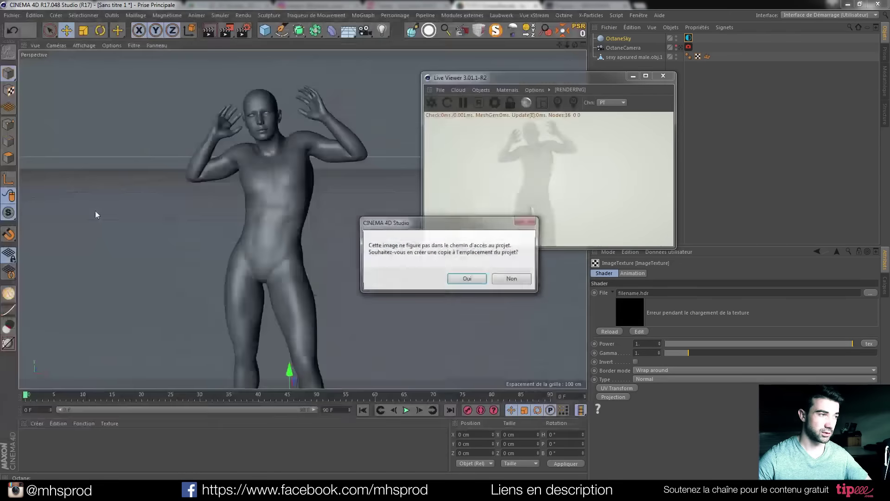
pyautogui.click(512, 278)
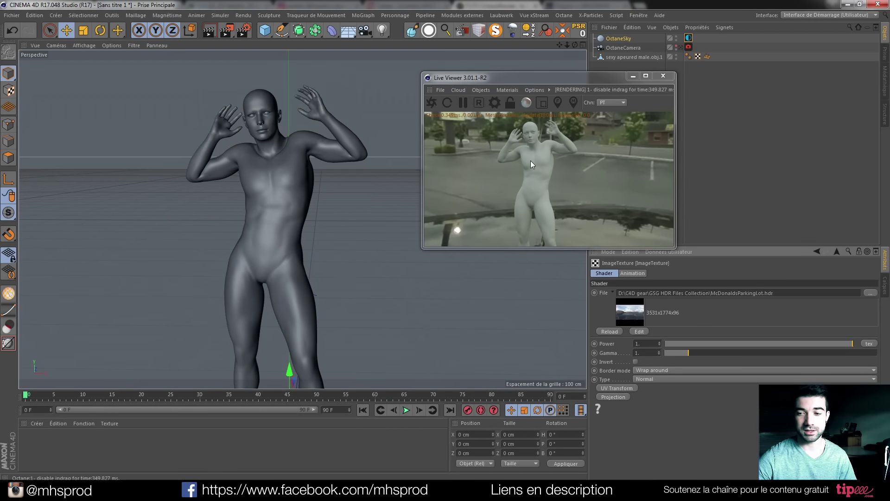
# Set the HDR image texture's power to 0.25 and recentre the figure slightly in the view
pyautogui.doubleClick(652, 344)
pyautogui.write('0.25')
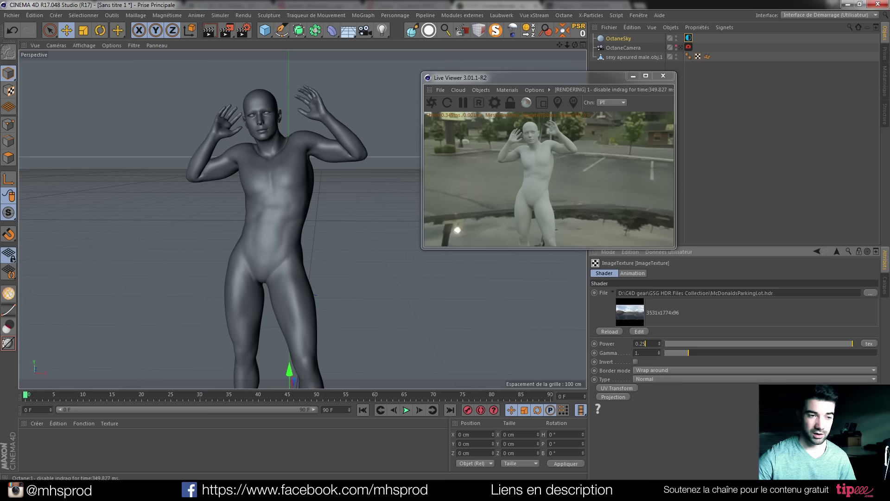
pyautogui.press('Return')
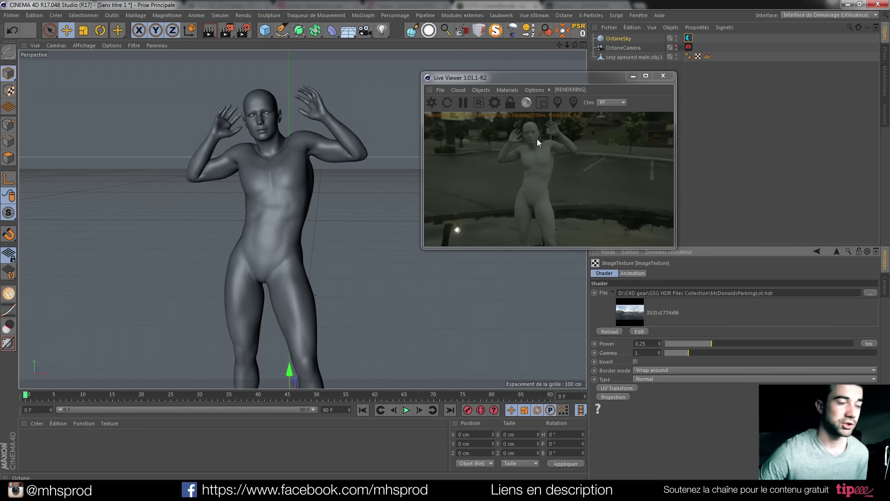
pyautogui.keyDown('alt'); pyautogui.moveTo(288, 191); pyautogui.dragTo(307, 185, button='middle'); pyautogui.keyUp('alt')
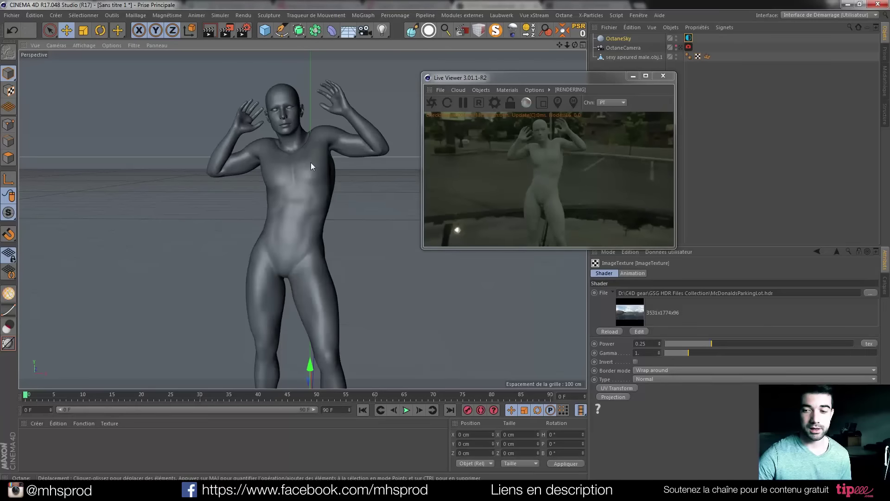
# Move the Live Viewer over the figure's raised arm side and add a standard Cinema 4D Sky object
pyautogui.moveTo(584, 88); pyautogui.dragTo(382, 122)
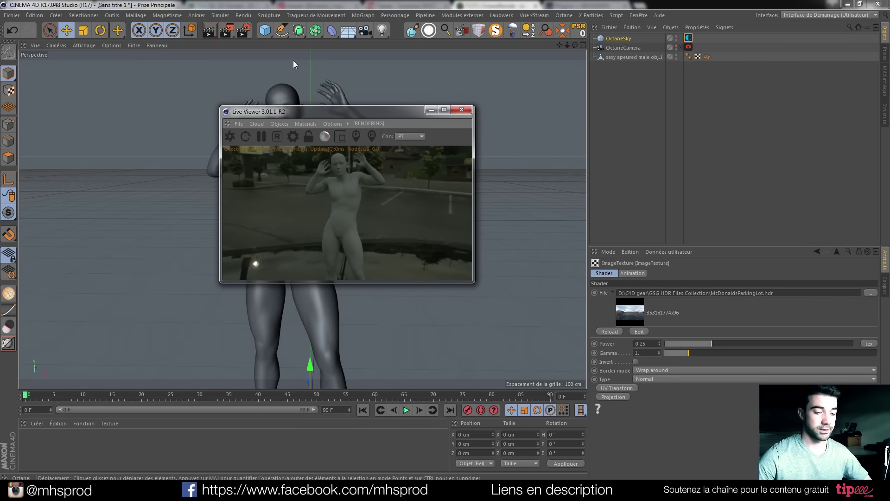
pyautogui.moveTo(320, 113); pyautogui.dragTo(160, 79)
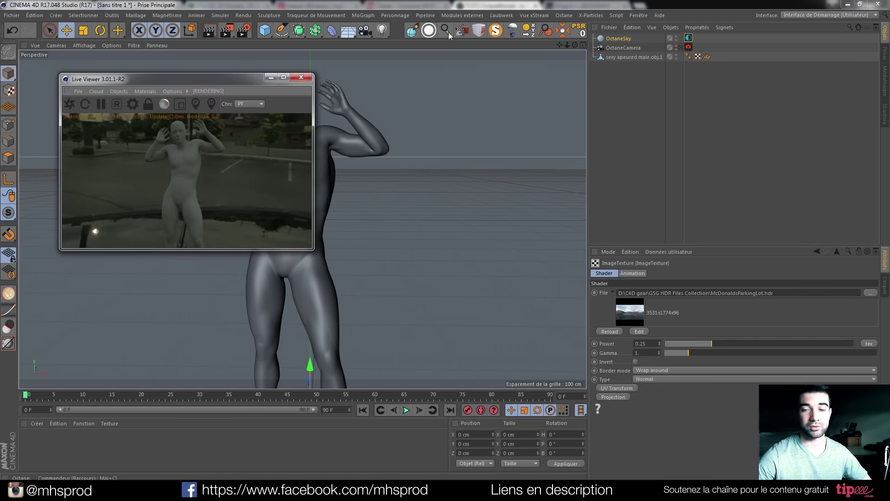
pyautogui.moveTo(351, 31); pyautogui.dragTo(388, 65)
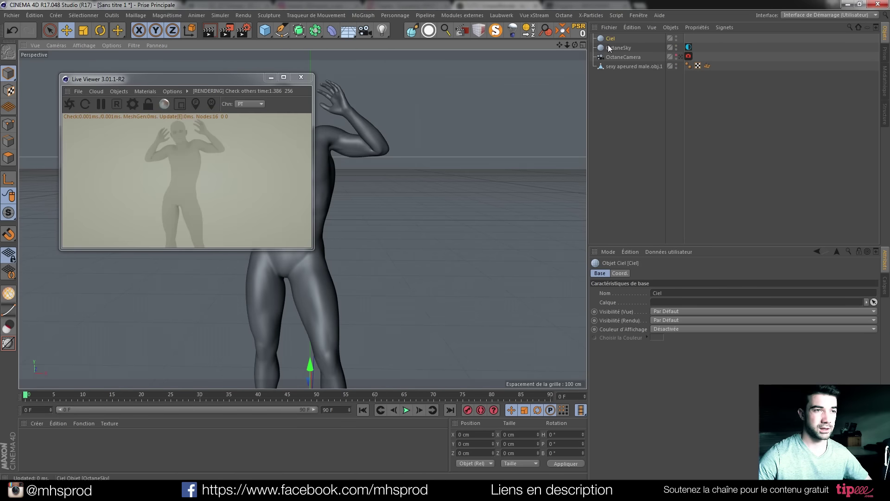
# Create a material with only the Luminescence channel enabled and load Abandoned_Putt_Putt HDR as its texture without copying it
pyautogui.doubleClick(37, 443)
pyautogui.doubleClick(29, 440)
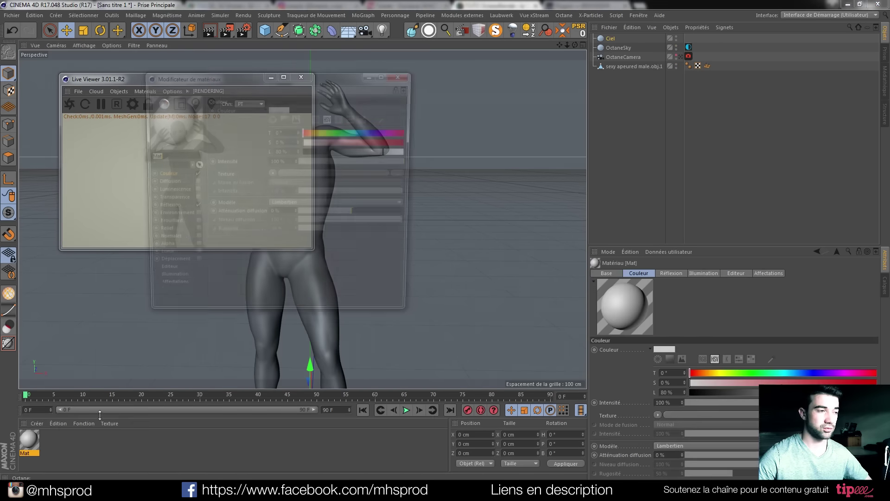
pyautogui.click(193, 207)
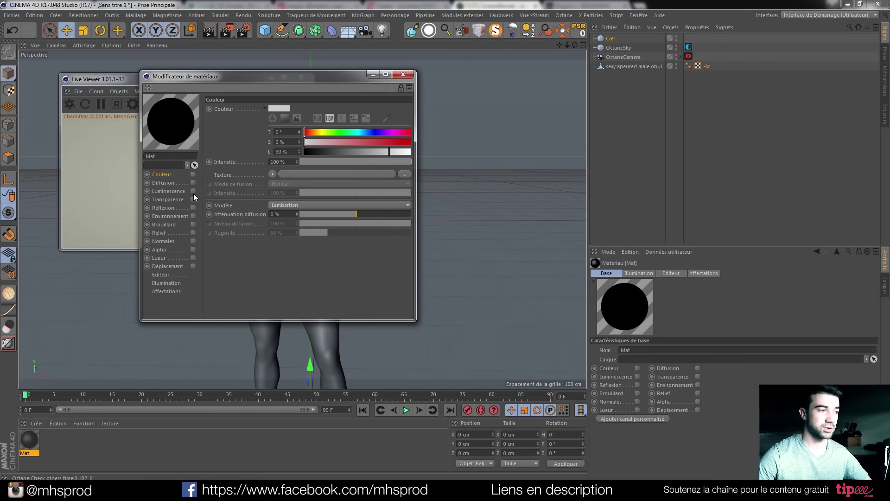
pyautogui.click(193, 191)
pyautogui.click(300, 174)
pyautogui.doubleClick(351, 138)
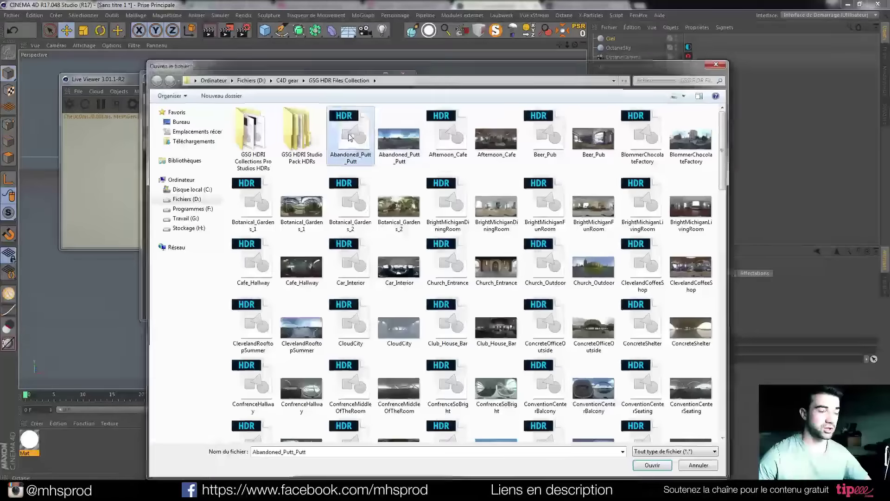
pyautogui.click(513, 279)
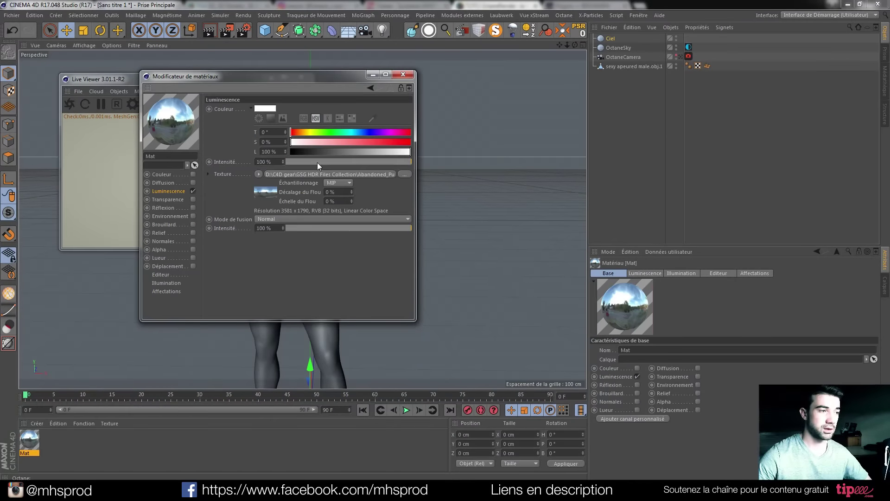
# Set the material's luminescence intensity to 0% and its texture intensity to 18%, and apply it to the Sky object
pyautogui.moveTo(317, 162); pyautogui.dragTo(281, 162)
pyautogui.moveTo(325, 229); pyautogui.dragTo(308, 229)
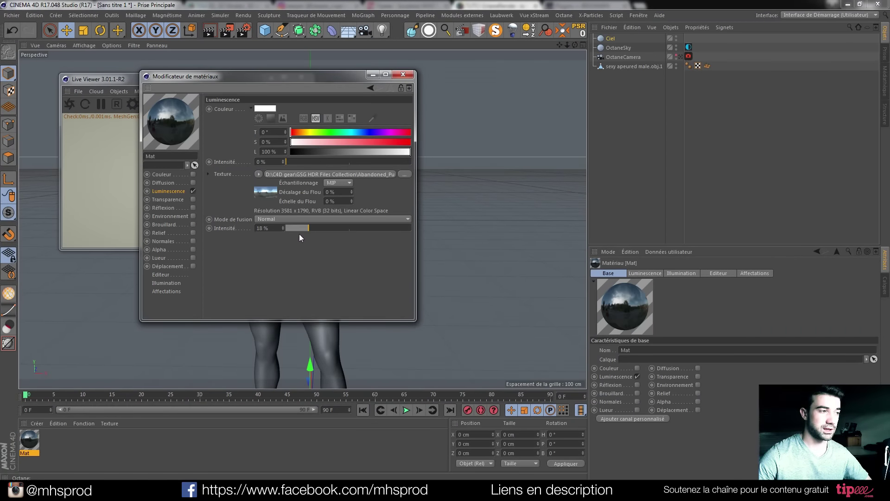
pyautogui.click(403, 75)
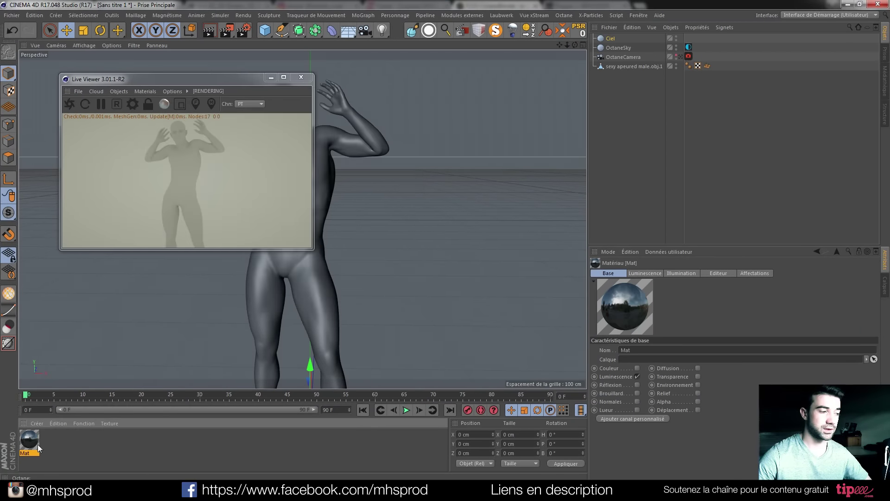
pyautogui.moveTo(611, 40); pyautogui.dragTo(611, 40)
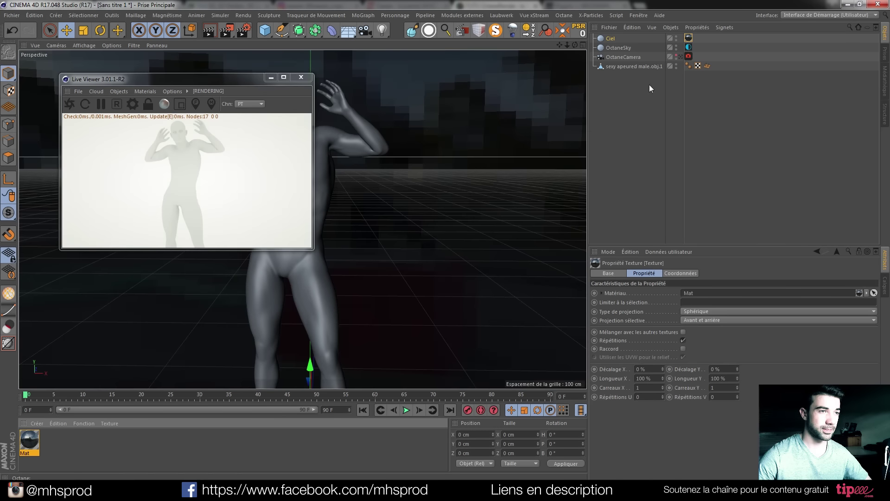
# Add a Global Illumination effect to the render settings with Quasi-Monte Carlo as the primary method and low samples (Bas)
pyautogui.click(246, 32)
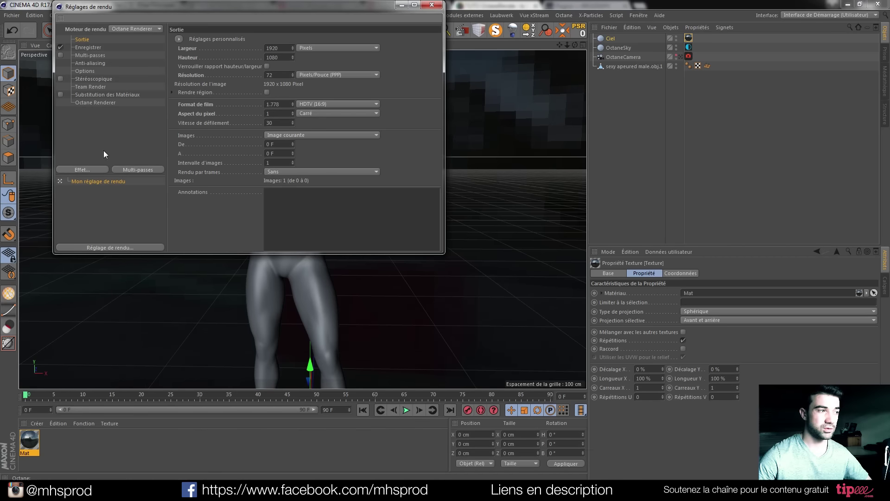
pyautogui.click(83, 169)
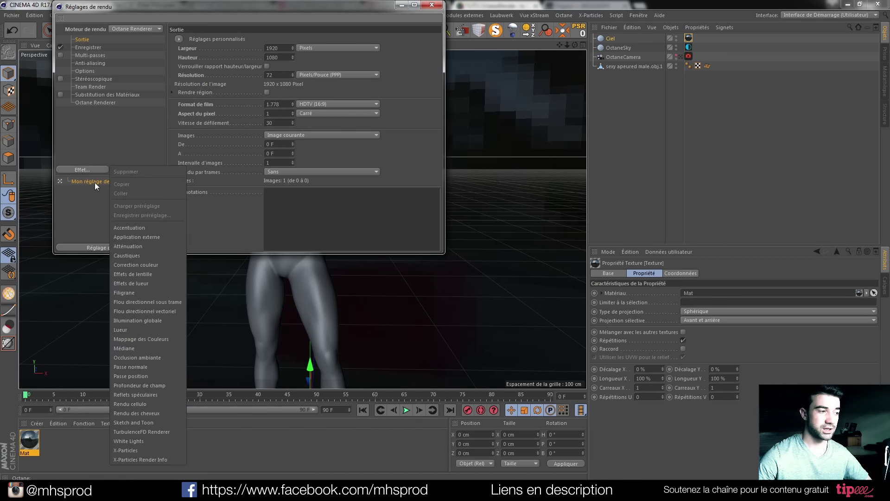
pyautogui.click(146, 321)
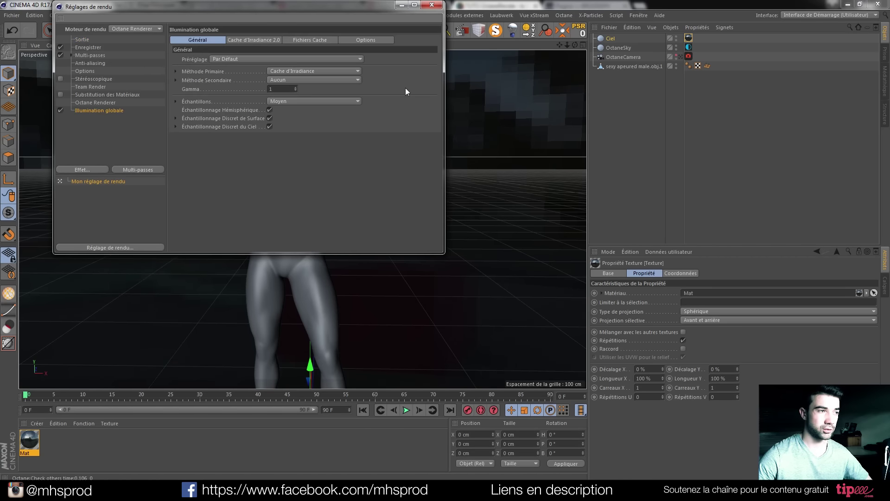
pyautogui.click(355, 71)
pyautogui.click(315, 79)
pyautogui.click(298, 101)
pyautogui.click(296, 129)
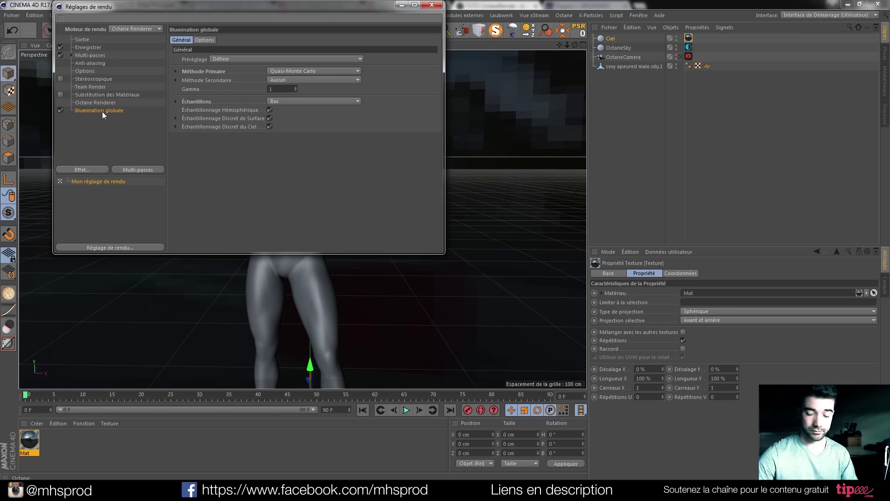
# Remove the Global Illumination effect from the render settings and delete the standard Sky object
pyautogui.press('Delete')
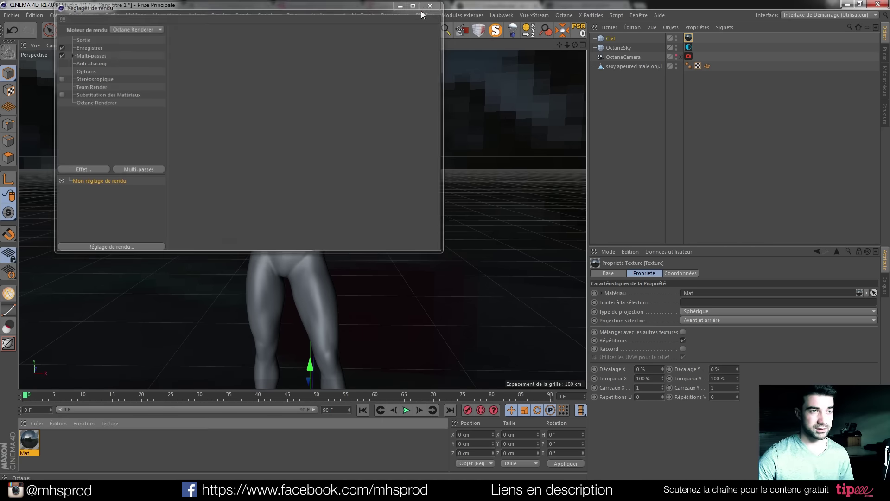
pyautogui.click(423, 7)
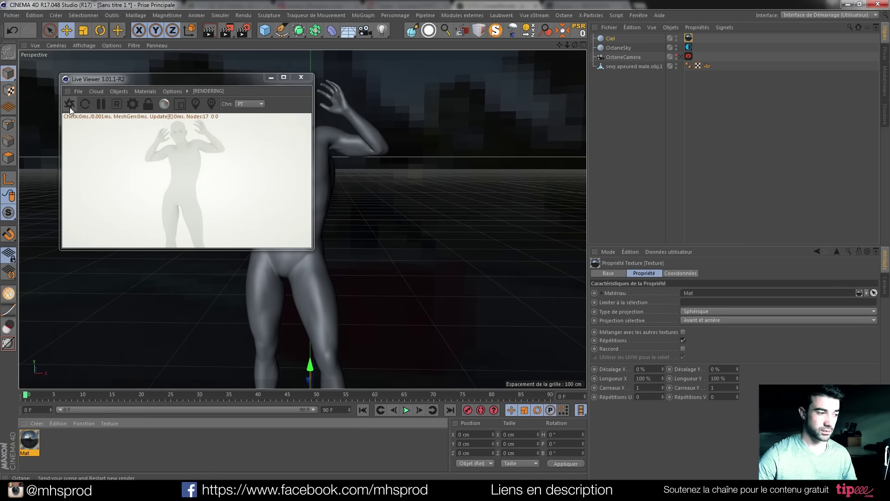
pyautogui.click(609, 38)
pyautogui.press('Delete')
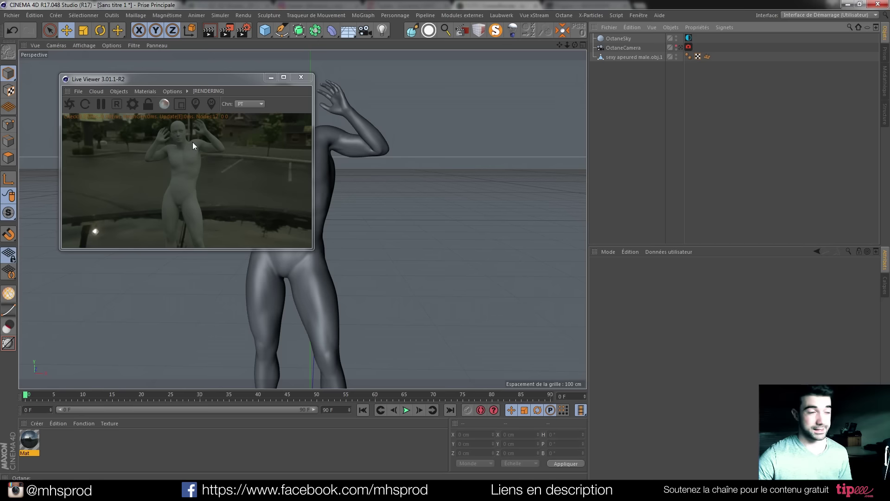
# Open the Brograph Octane lighting preset folder in the content library
pyautogui.moveTo(201, 83); pyautogui.dragTo(547, 74)
pyautogui.click(885, 79)
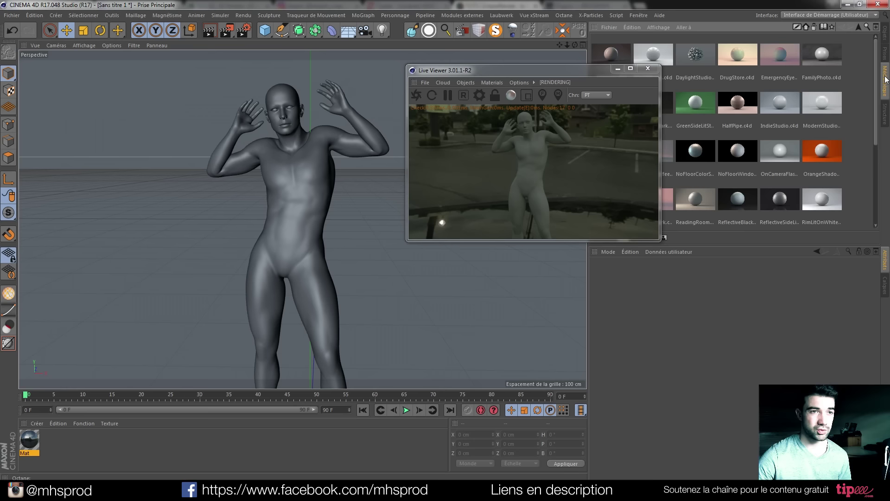
pyautogui.click(857, 29)
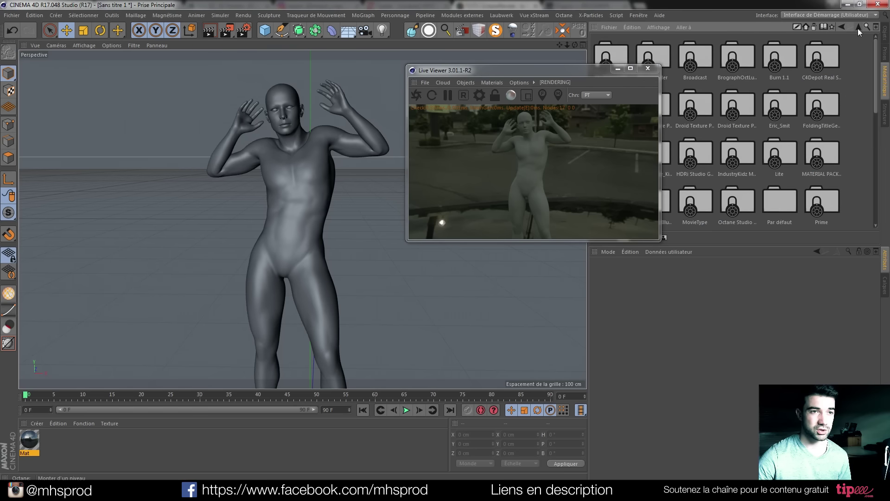
pyautogui.doubleClick(733, 56)
pyautogui.moveTo(588, 69); pyautogui.dragTo(499, 60)
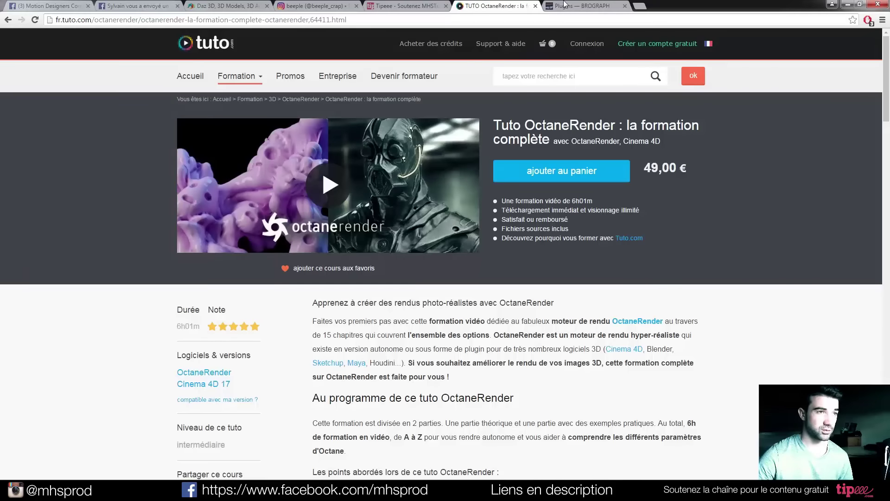
# Switch to the browser, review the Luminous plugin page on the Brograph site and return to Cinema 4D
pyautogui.click(564, 4)
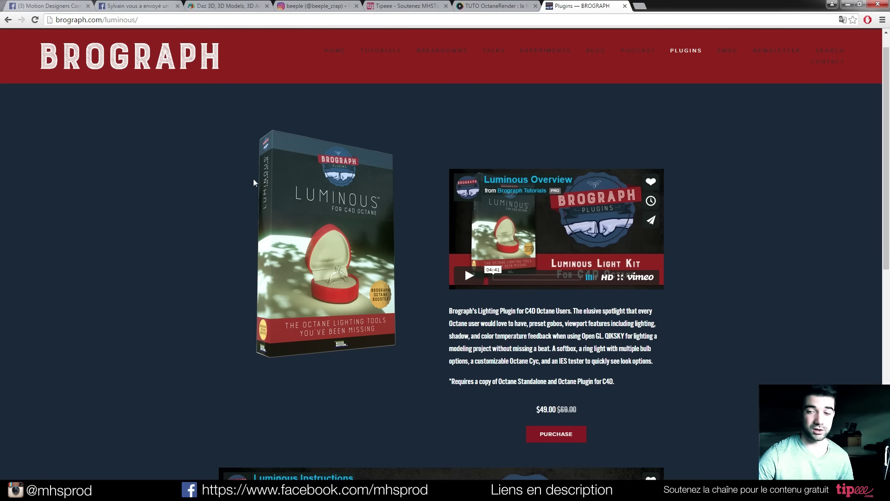
pyautogui.scroll(-8, 272, 205)
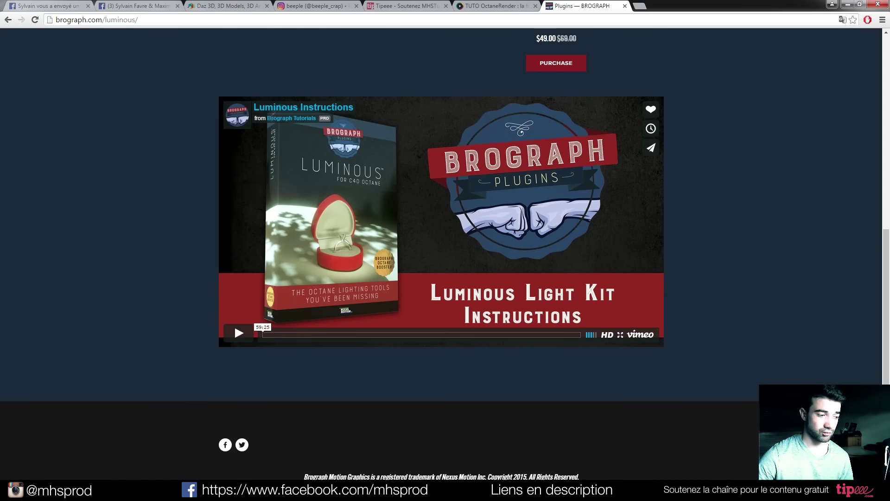
pyautogui.click(242, 491)
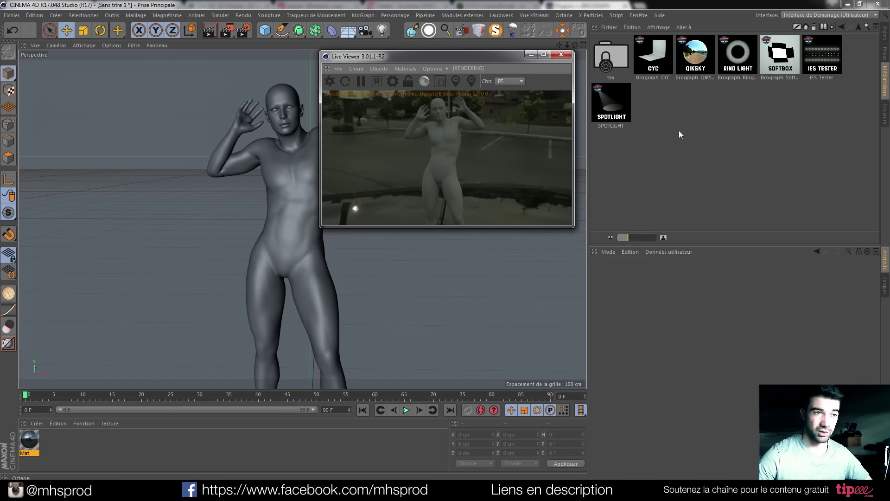
# Add the Brograph_CYC backdrop preset to the scene and move the Live Viewer clear of the figure
pyautogui.click(664, 67)
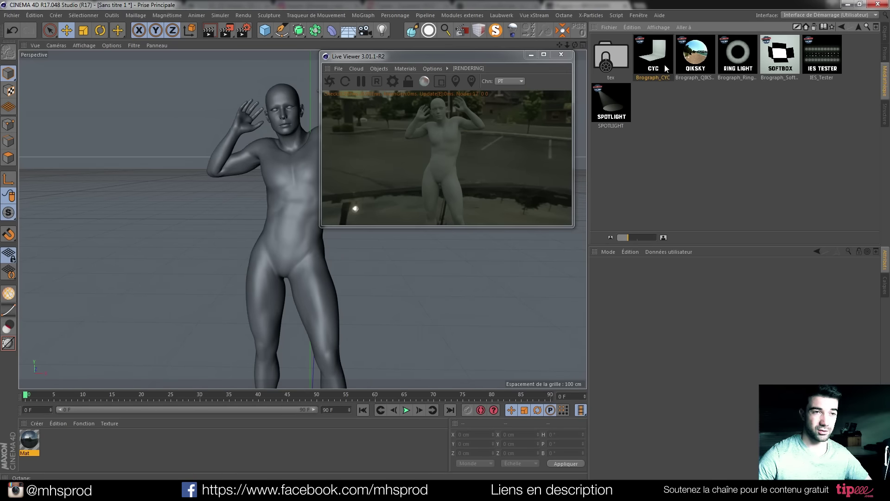
pyautogui.click(778, 52)
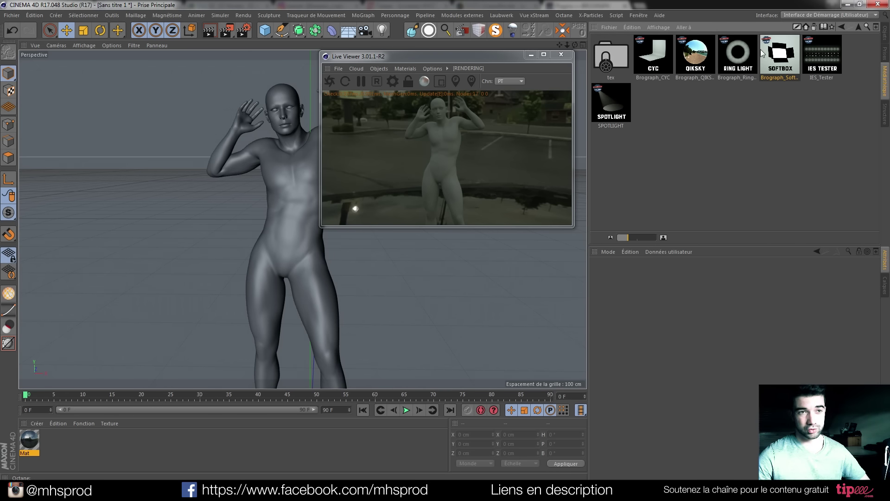
pyautogui.doubleClick(663, 46)
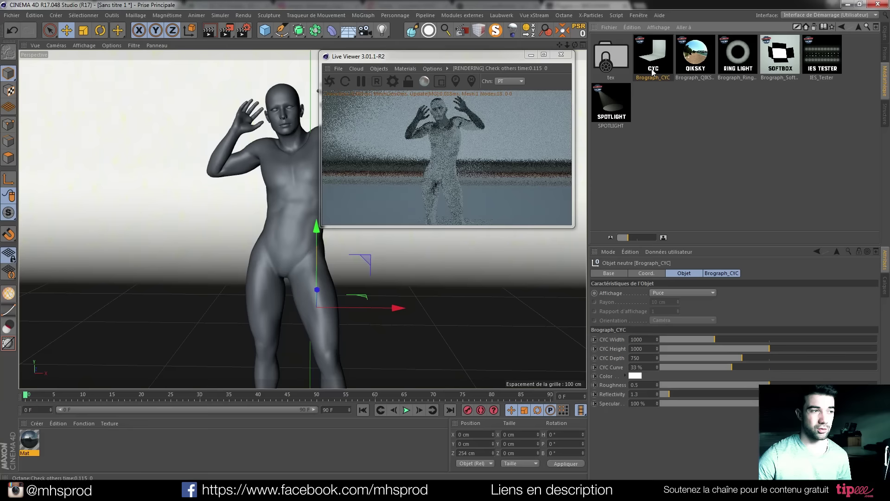
pyautogui.moveTo(432, 58); pyautogui.dragTo(694, 44)
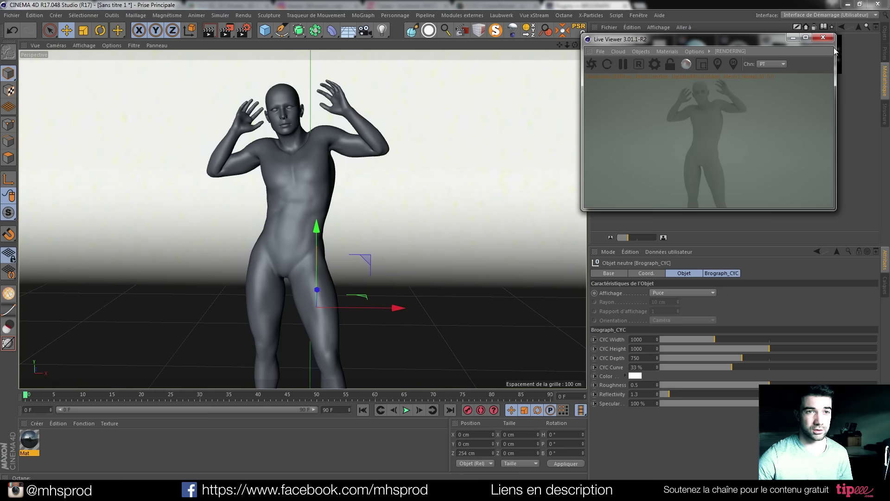
pyautogui.moveTo(701, 42); pyautogui.dragTo(575, 31)
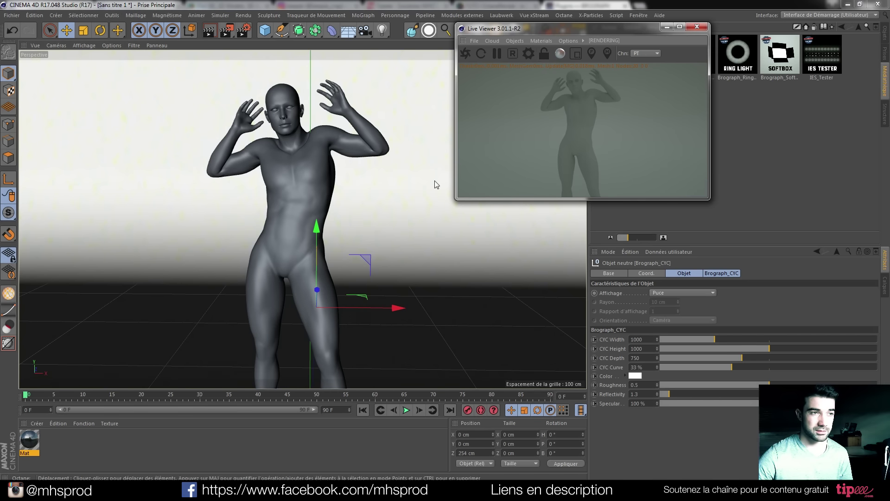
# Resize the CYC backdrop to about 709 width, 618 height and 363 depth, with a 22% curve and reflectivity about 1.53
pyautogui.scroll(-3, 255, 240)
pyautogui.keyDown('alt'); pyautogui.moveTo(255, 240); pyautogui.dragTo(322, 243); pyautogui.keyUp('alt')
pyautogui.scroll(-3, 328, 251)
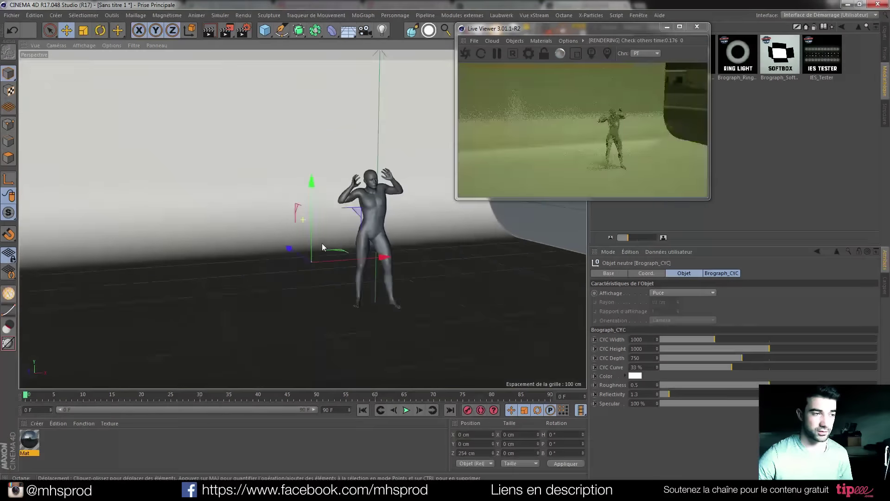
pyautogui.scroll(-4, 323, 244)
pyautogui.moveTo(708, 339)
pyautogui.mouseDown()
pyautogui.moveTo(686, 340)
pyautogui.moveTo(698, 342)
pyautogui.mouseUp()
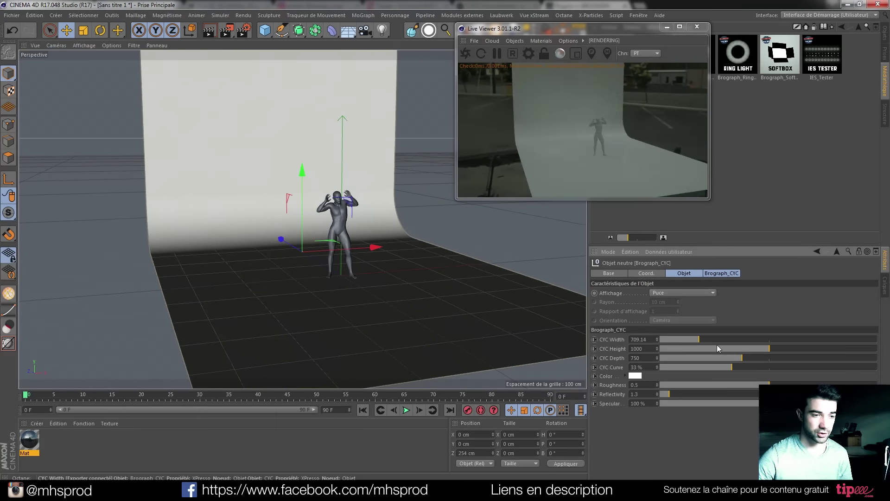
pyautogui.moveTo(762, 349); pyautogui.dragTo(707, 367)
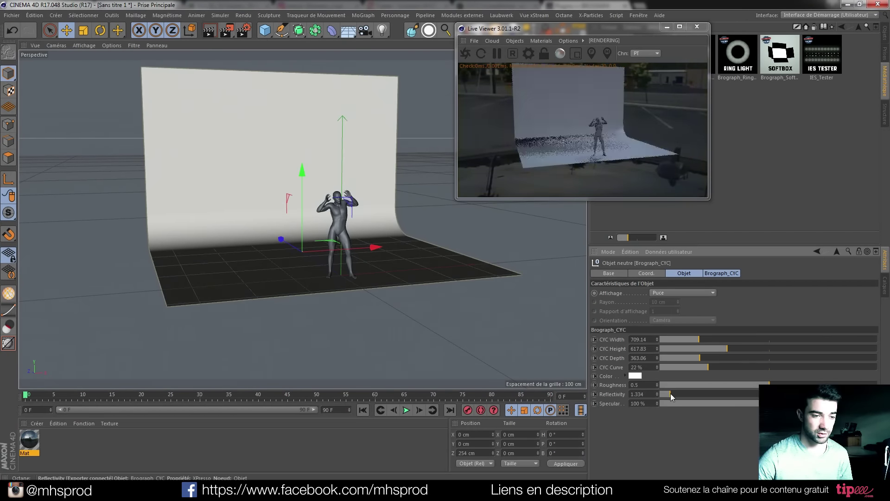
pyautogui.moveTo(670, 393); pyautogui.dragTo(677, 394)
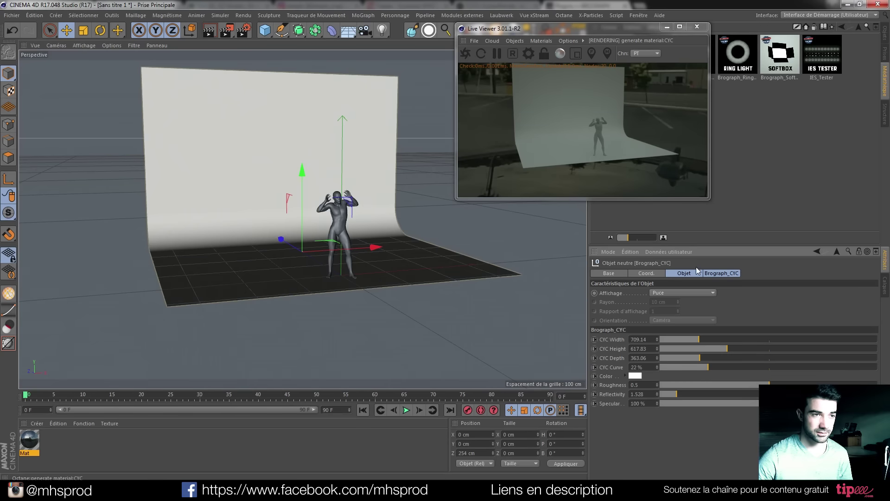
# Raise only the male figure's axis to the middle of its body, at about 106.8 cm on Y
pyautogui.click(885, 38)
pyautogui.moveTo(590, 33); pyautogui.dragTo(590, 68)
pyautogui.click(623, 66)
pyautogui.scroll(5, 351, 217)
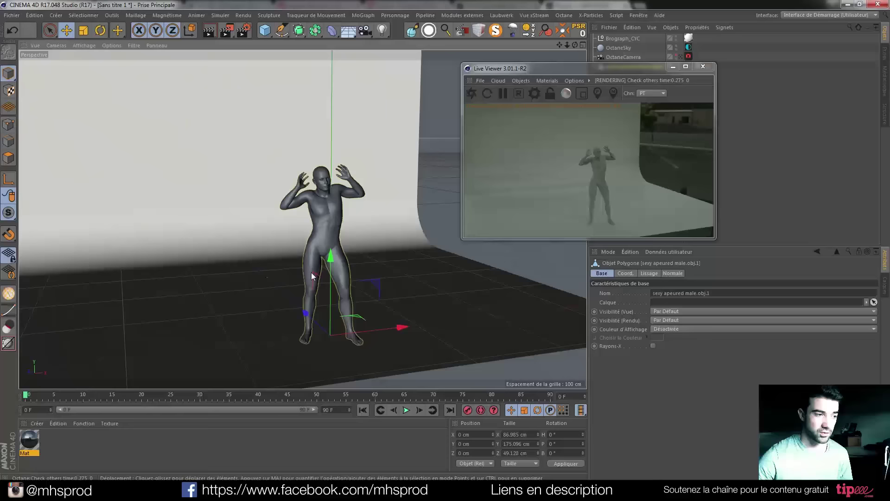
pyautogui.scroll(-2, 315, 283)
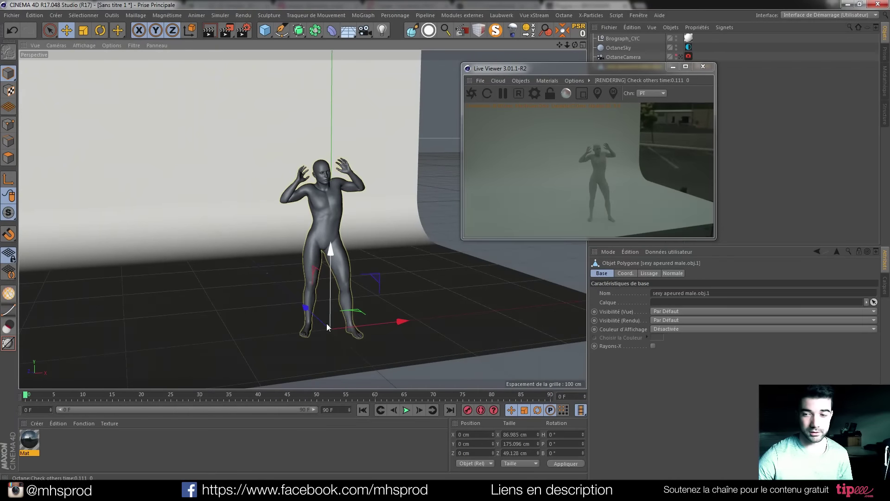
pyautogui.click(7, 178)
pyautogui.moveTo(332, 254); pyautogui.dragTo(323, 149)
pyautogui.click(6, 180)
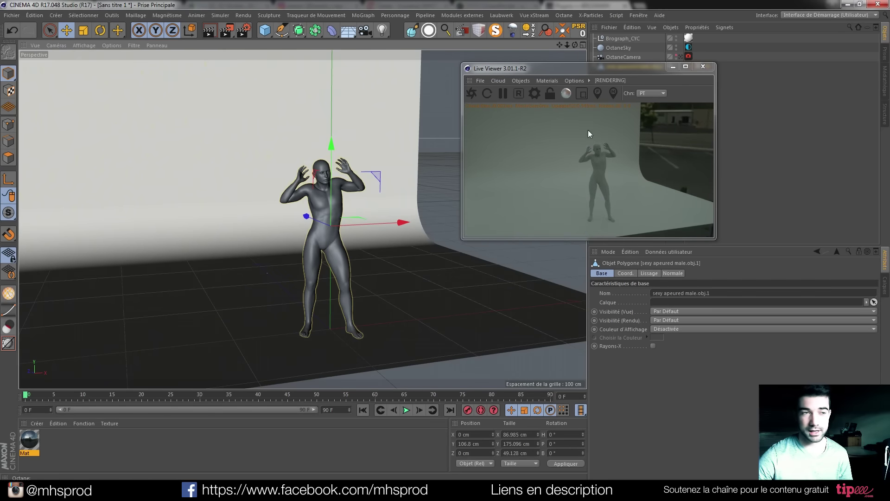
# Move the male figure back toward the CYC backdrop, to about 179 cm on Z
pyautogui.click(527, 80)
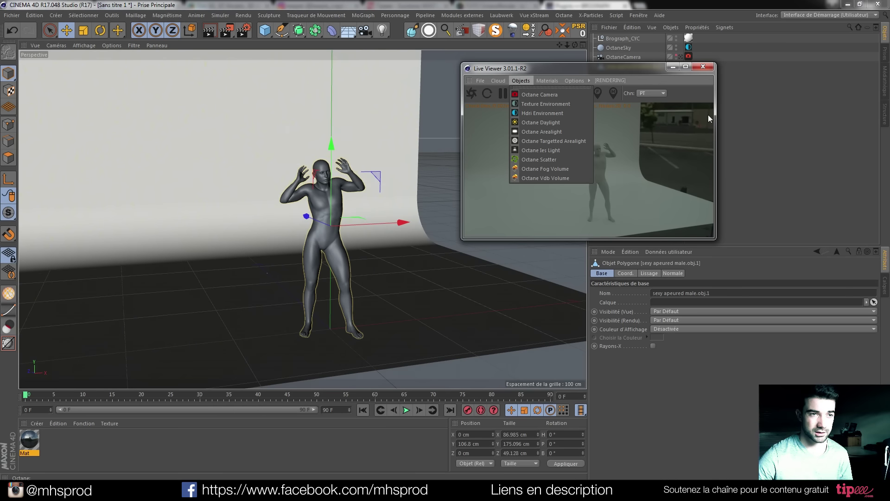
pyautogui.click(735, 120)
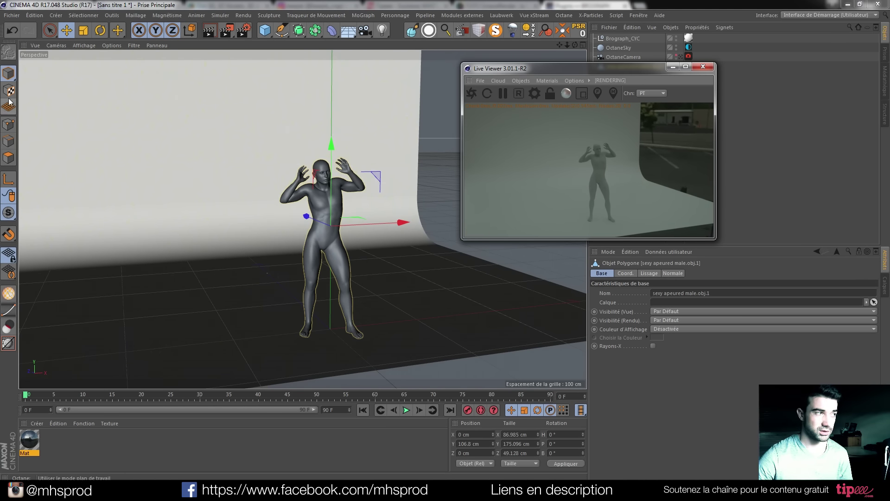
pyautogui.moveTo(323, 223); pyautogui.dragTo(279, 201)
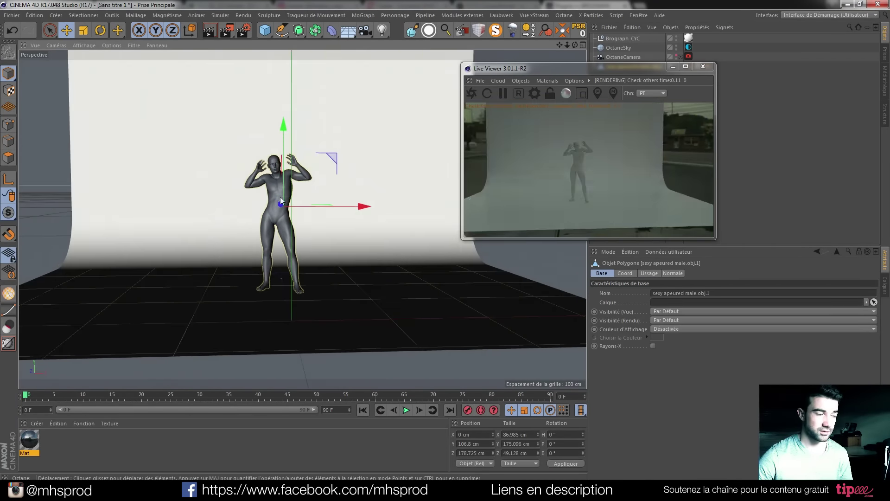
pyautogui.scroll(7, 280, 200)
pyautogui.keyDown('alt'); pyautogui.moveTo(260, 180); pyautogui.dragTo(290, 187, button='middle'); pyautogui.keyUp('alt')
pyautogui.scroll(2, 291, 186)
pyautogui.scroll(-2, 295, 192)
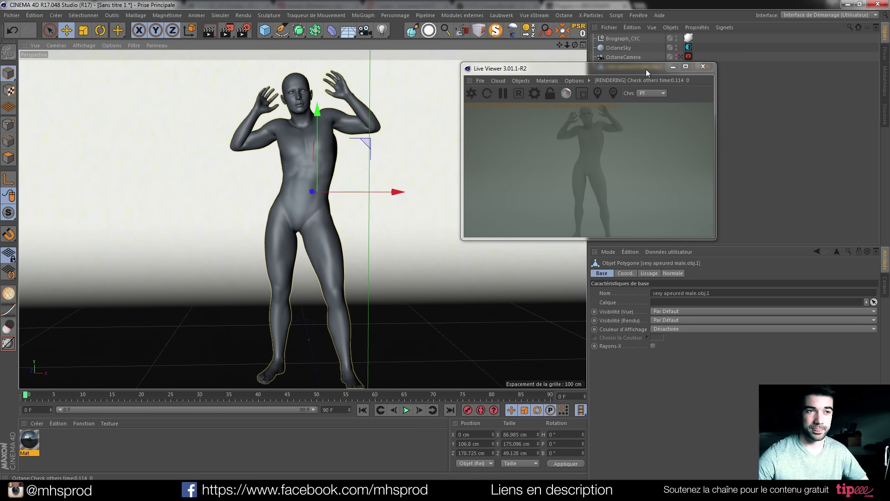
# Add the Brograph_Softbox light preset from the content library to the scene
pyautogui.click(540, 81)
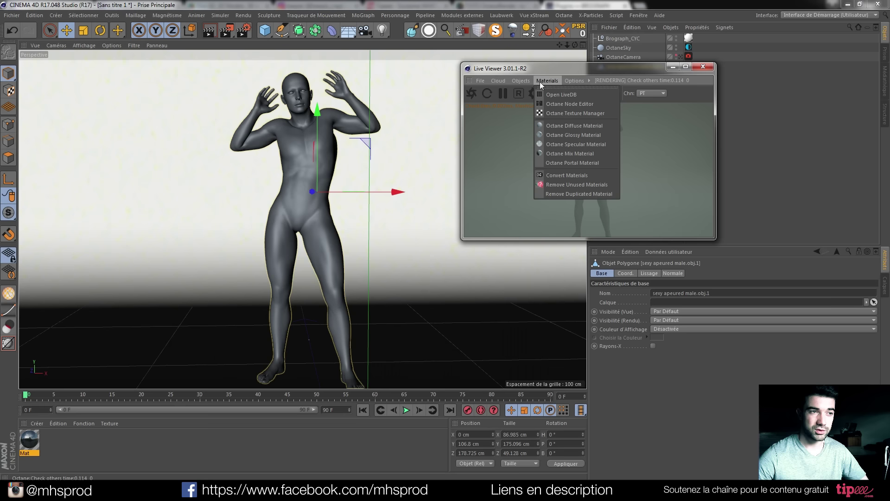
pyautogui.moveTo(516, 82)
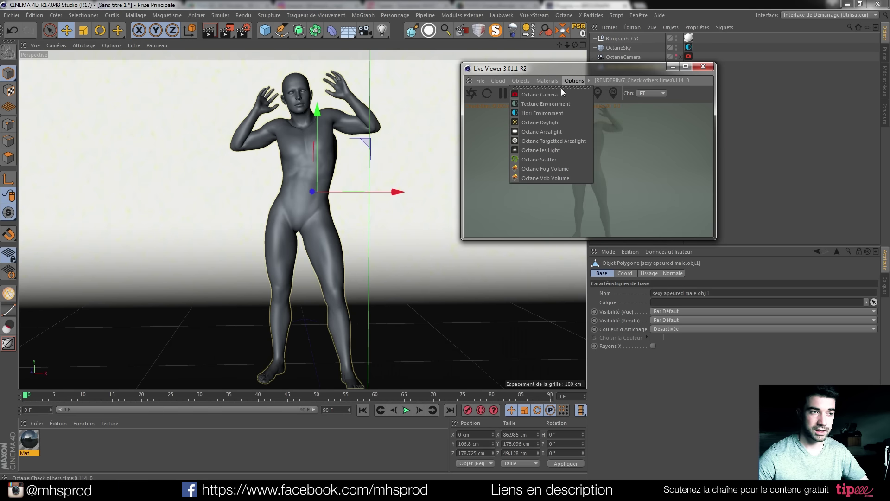
pyautogui.click(553, 66)
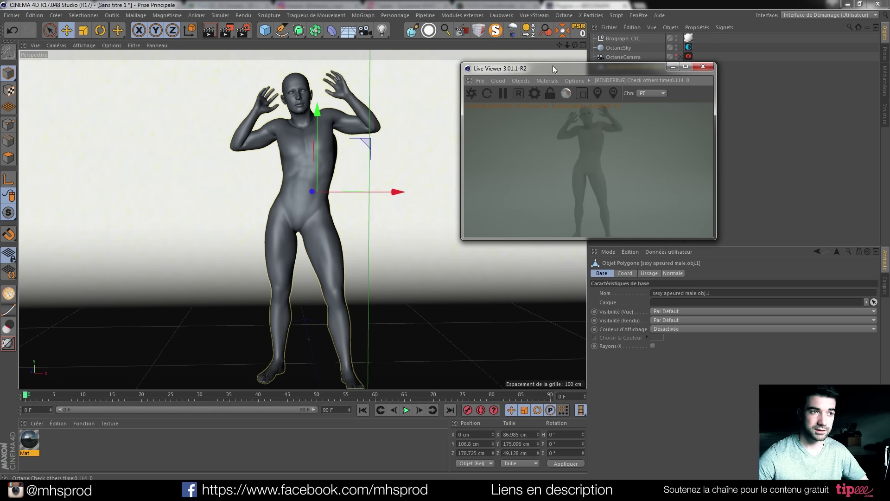
pyautogui.click(885, 76)
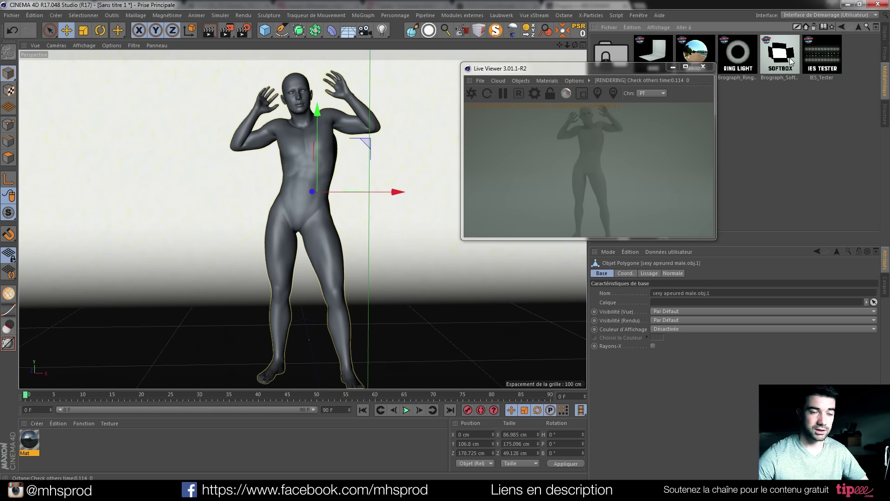
pyautogui.doubleClick(792, 62)
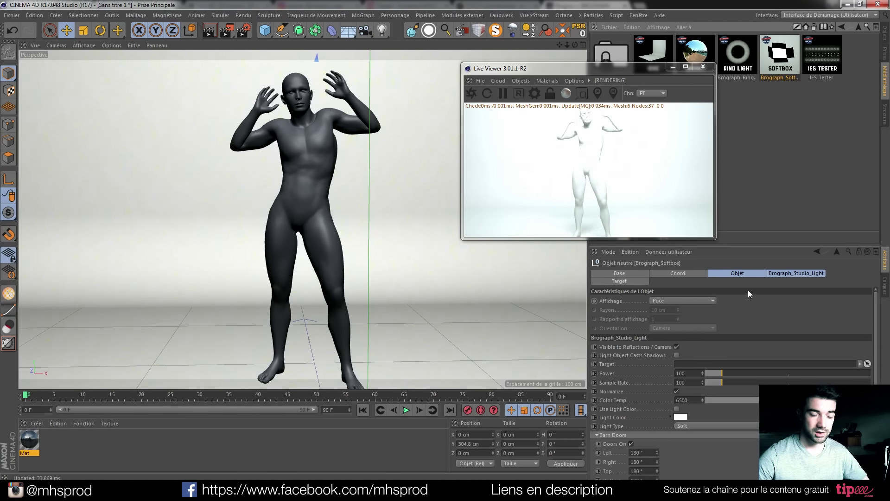
# Assign the male figure as the target of the Brograph_Softbox light
pyautogui.click(886, 33)
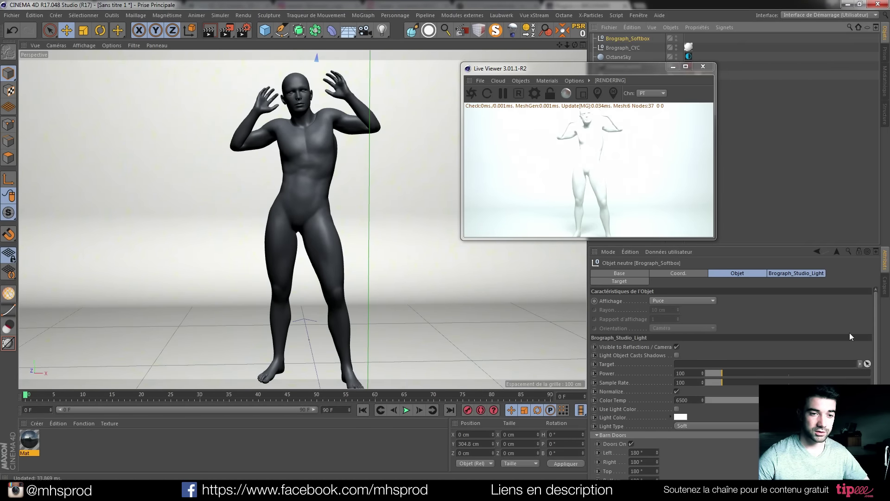
pyautogui.moveTo(571, 68); pyautogui.dragTo(84, 68)
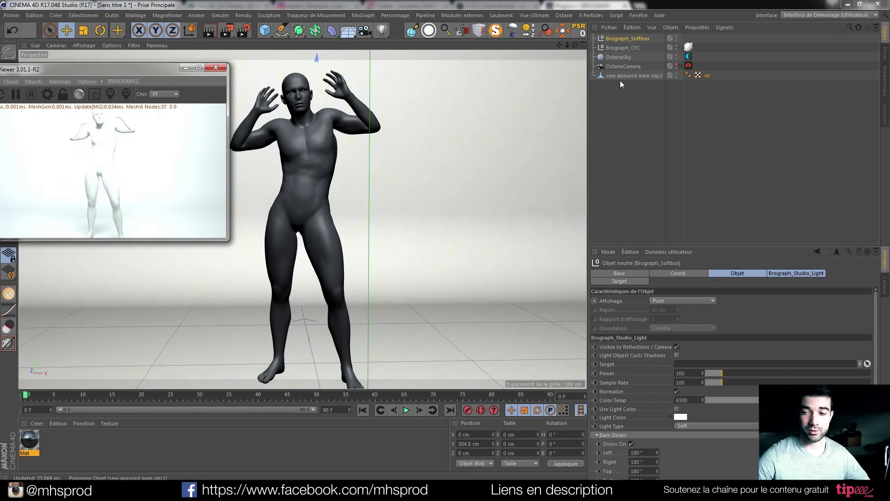
pyautogui.click(868, 364)
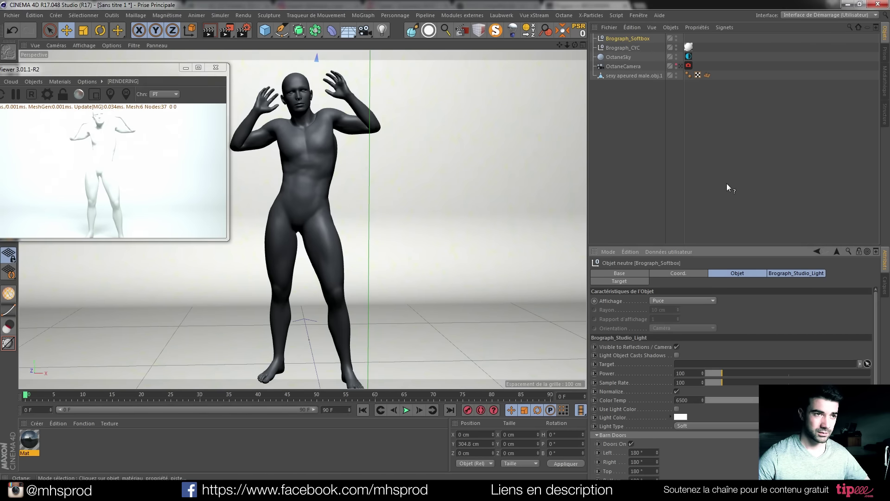
pyautogui.click(633, 76)
# Set the softbox light's power to 10, sample rate to 150 and color temperature to 7500
pyautogui.moveTo(686, 373); pyautogui.dragTo(666, 394)
pyautogui.write('10')
pyautogui.write('150')
pyautogui.press('Return')
pyautogui.write('7500')
pyautogui.press('Return')
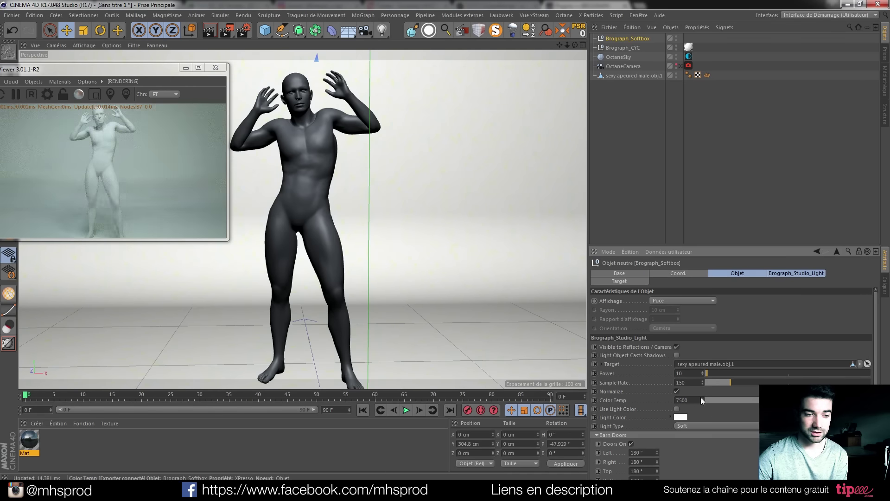
# Examine the softbox's placement above the figure and its lighting effect in the Octane Live Viewer
pyautogui.moveTo(120, 71); pyautogui.dragTo(582, 98)
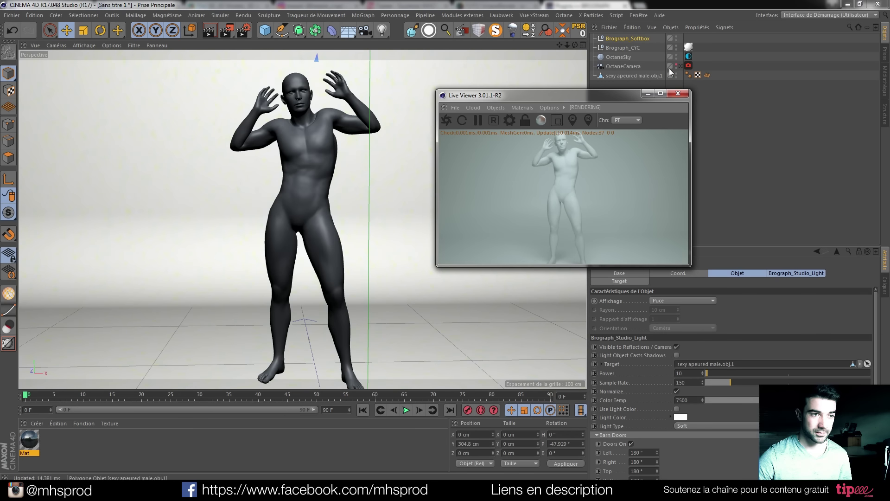
pyautogui.scroll(-6, 322, 150)
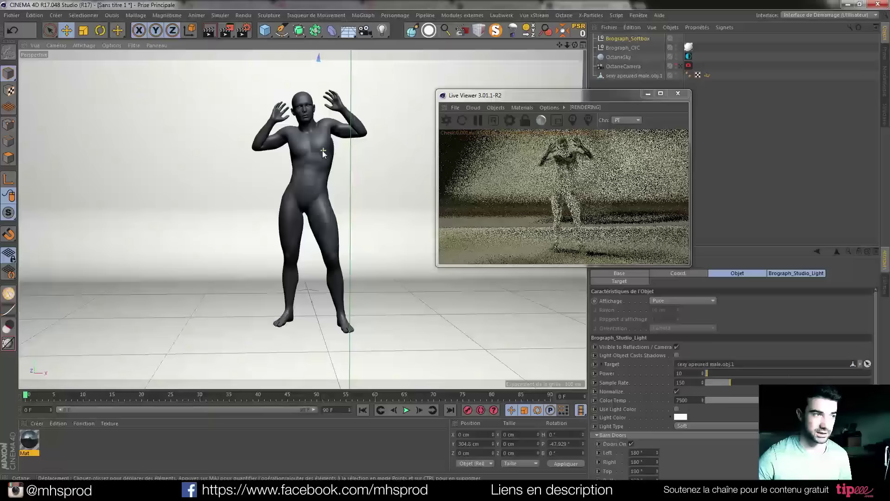
pyautogui.keyDown('alt'); pyautogui.moveTo(306, 166); pyautogui.dragTo(307, 224, button='middle'); pyautogui.keyUp('alt')
pyautogui.scroll(-4, 308, 224)
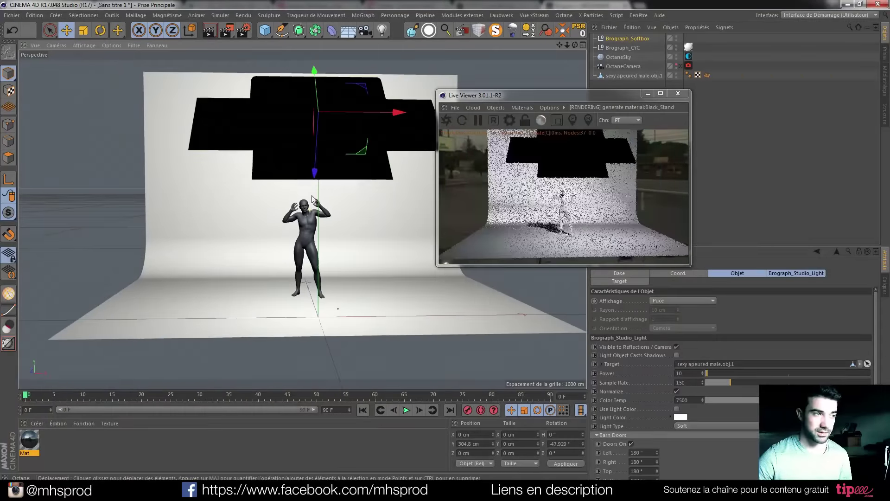
pyautogui.moveTo(310, 215)
pyautogui.keyDown('alt'); pyautogui.mouseDown()
pyautogui.moveTo(385, 223)
pyautogui.moveTo(310, 217)
pyautogui.mouseUp(); pyautogui.keyUp('alt')
pyautogui.keyDown('alt'); pyautogui.moveTo(308, 239); pyautogui.dragTo(308, 125, button='right'); pyautogui.keyUp('alt')
pyautogui.keyDown('alt'); pyautogui.moveTo(322, 230); pyautogui.dragTo(318, 187, button='right'); pyautogui.keyUp('alt')
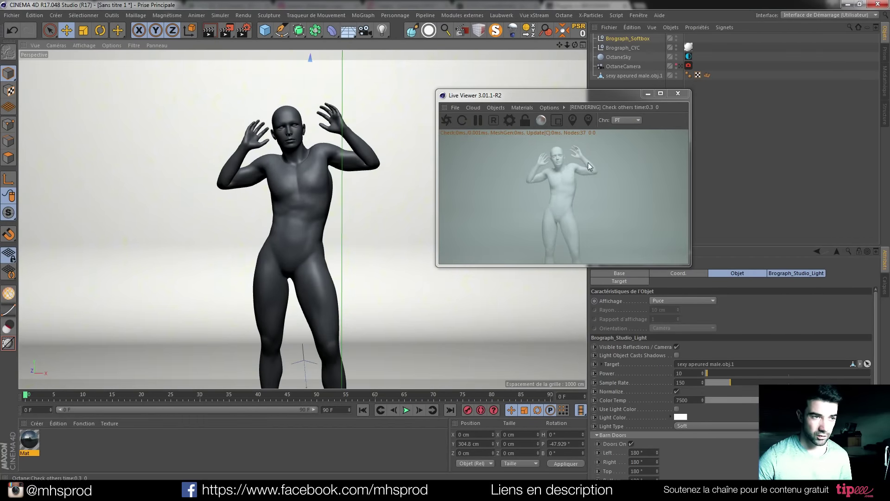
# Move the Brograph_Softbox sideways to about X -126 cm and check its lighting on the figure up close
pyautogui.scroll(-9, 233, 190)
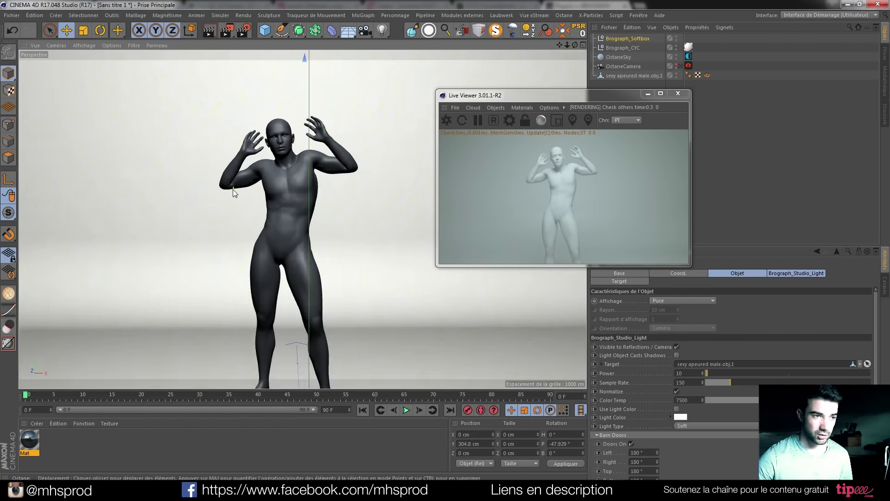
pyautogui.scroll(-3, 247, 184)
pyautogui.keyDown('alt'); pyautogui.moveTo(249, 183); pyautogui.dragTo(267, 225, button='middle'); pyautogui.keyUp('alt')
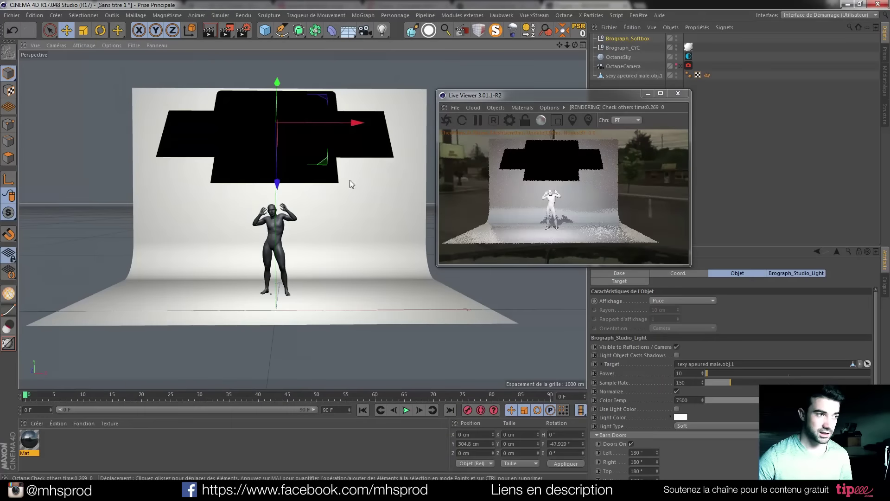
pyautogui.moveTo(350, 123); pyautogui.dragTo(284, 118)
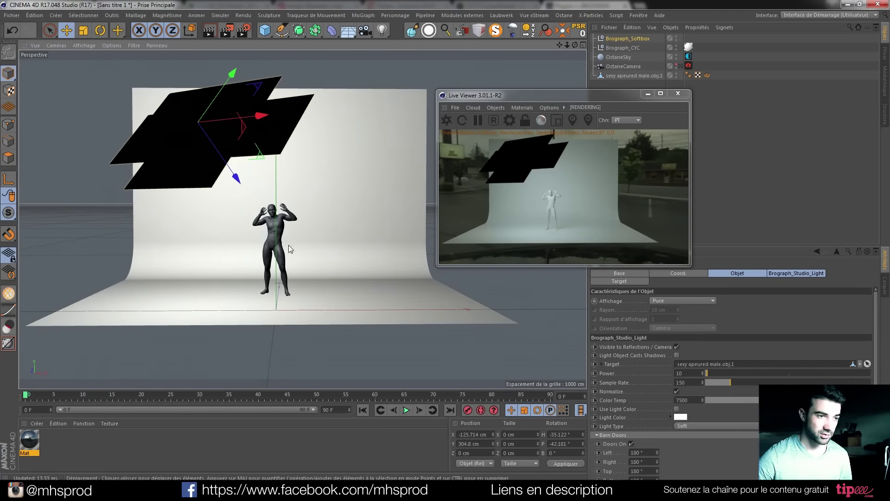
pyautogui.scroll(10, 288, 244)
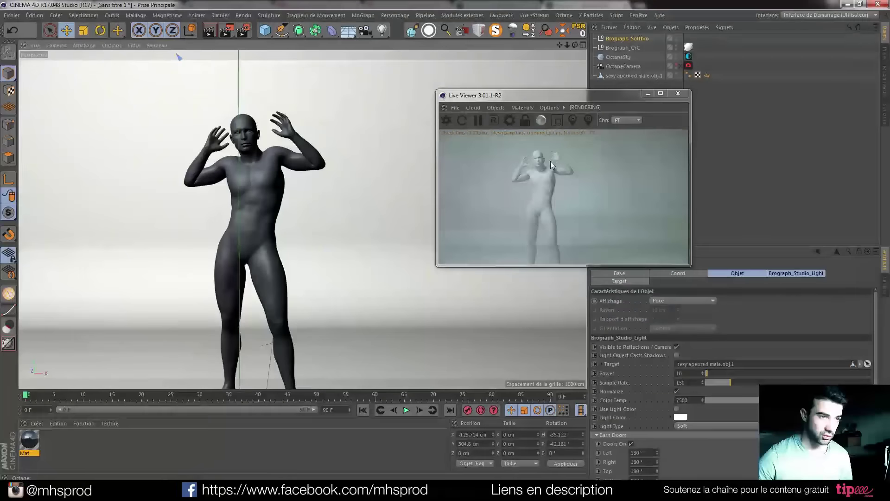
pyautogui.keyDown('alt'); pyautogui.moveTo(273, 242); pyautogui.dragTo(277, 230); pyautogui.keyUp('alt')
pyautogui.scroll(2, 267, 215)
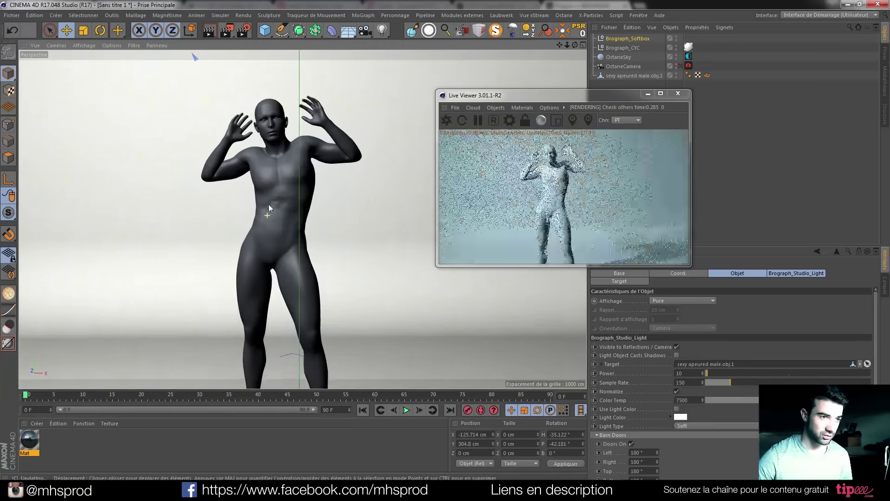
pyautogui.keyDown('alt'); pyautogui.moveTo(268, 205); pyautogui.dragTo(269, 201, button='right'); pyautogui.keyUp('alt')
pyautogui.keyDown('alt'); pyautogui.moveTo(273, 202); pyautogui.dragTo(291, 201, button='middle'); pyautogui.keyUp('alt')
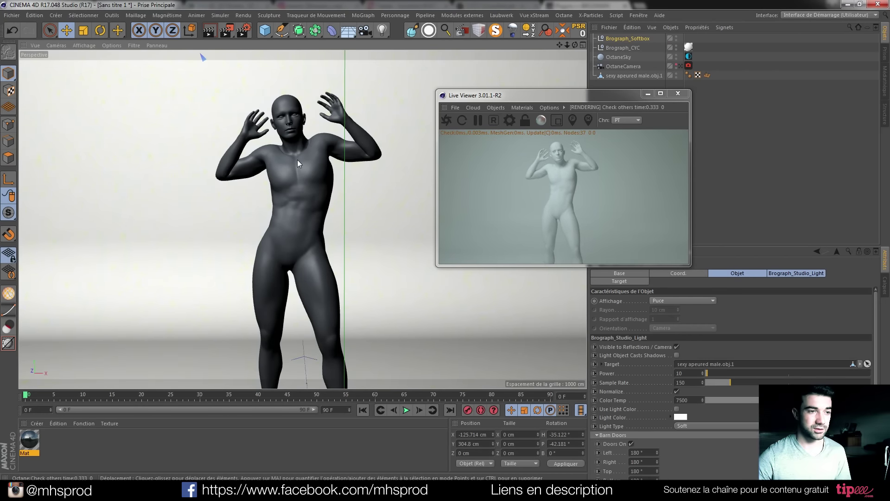
# Shift the softbox back toward the figure and raise it to about X -73, Y 326, Z -14 cm
pyautogui.scroll(-5, 297, 159)
pyautogui.scroll(-2, 296, 160)
pyautogui.keyDown('alt'); pyautogui.moveTo(295, 160); pyautogui.dragTo(288, 202, button='middle'); pyautogui.keyUp('alt')
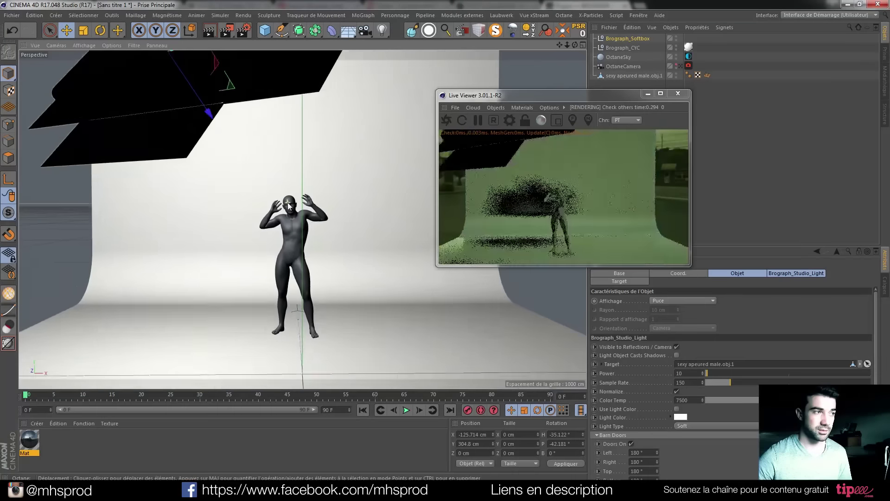
pyautogui.scroll(-1, 287, 202)
pyautogui.moveTo(253, 71); pyautogui.dragTo(306, 69)
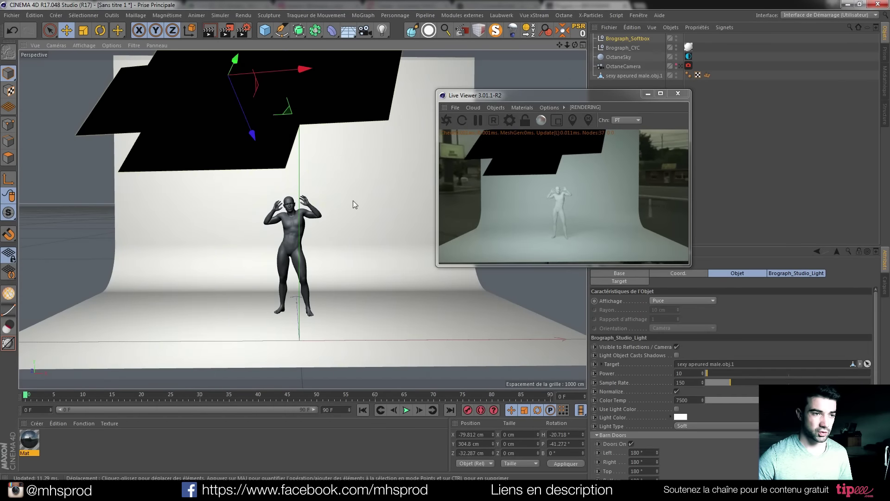
pyautogui.moveTo(235, 59)
pyautogui.mouseDown()
pyautogui.moveTo(231, 70)
pyautogui.moveTo(241, 47)
pyautogui.mouseUp()
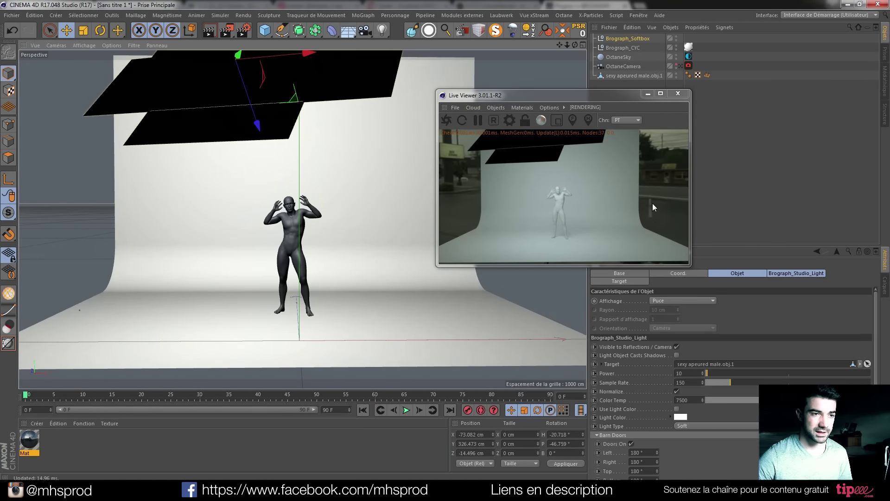
# Add a second Brograph_Softbox from the content library and move the Live Viewer clear of the object list
pyautogui.click(884, 82)
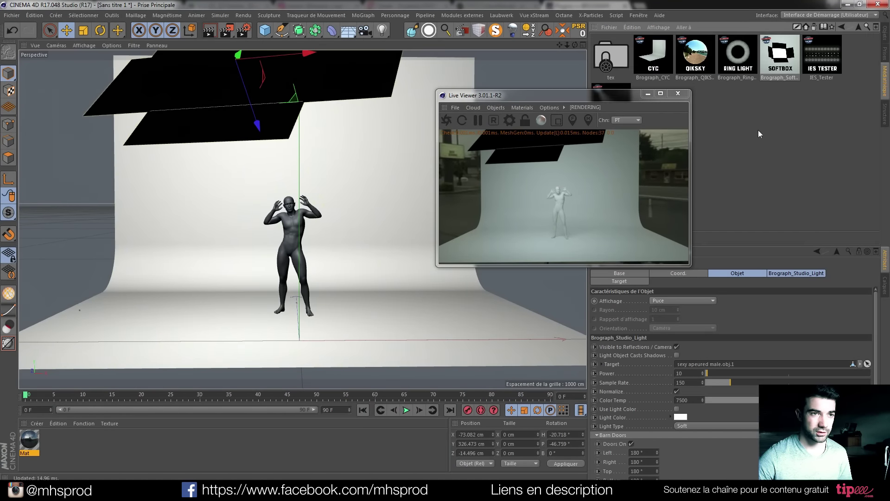
pyautogui.doubleClick(773, 67)
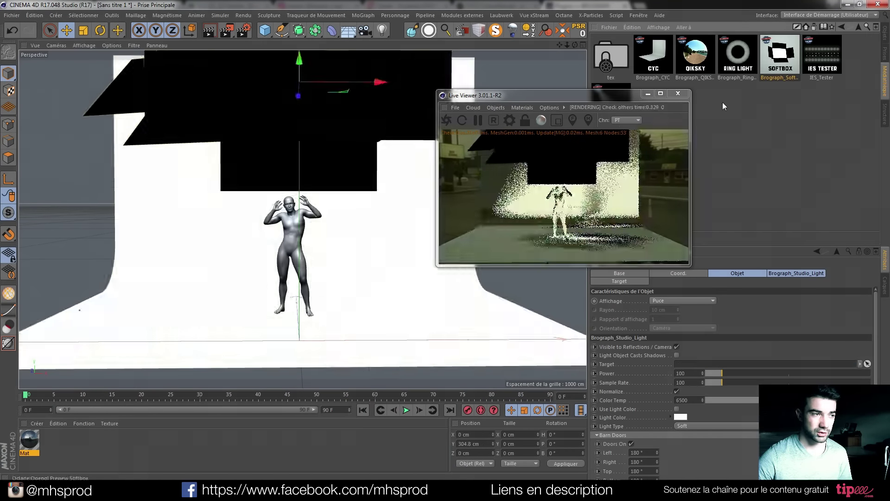
pyautogui.click(884, 40)
pyautogui.moveTo(616, 93); pyautogui.dragTo(220, 102)
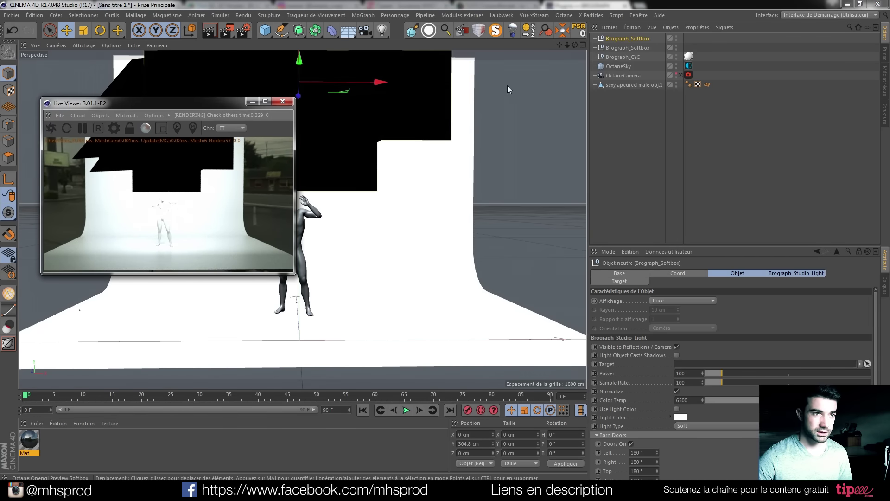
# Set the second softbox's color temperature to 4500 and its power to 8
pyautogui.moveTo(685, 400); pyautogui.dragTo(649, 400)
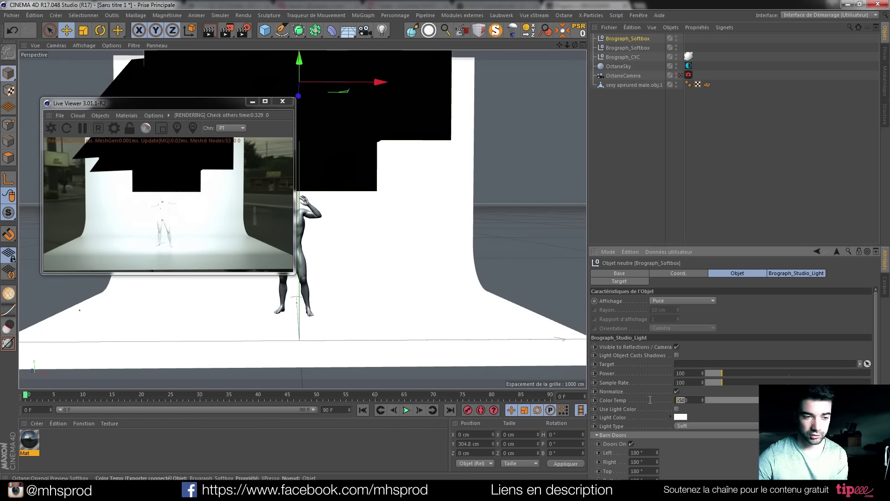
pyautogui.write('450')
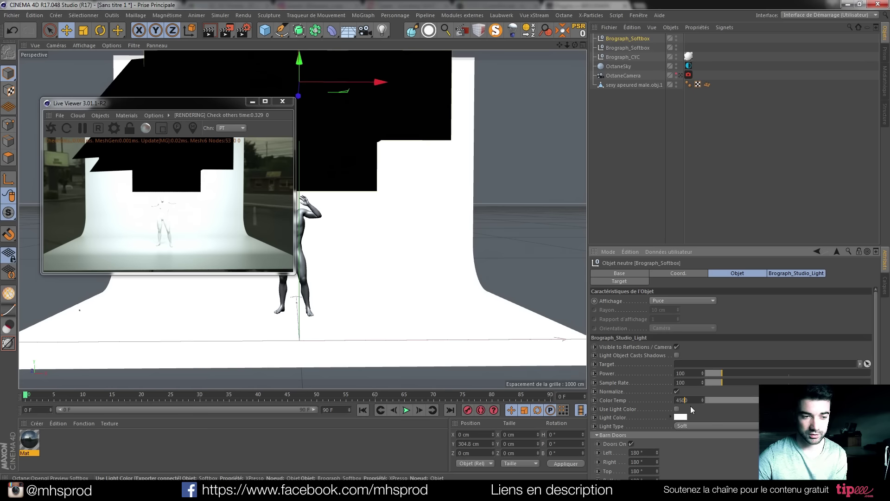
pyautogui.press('Return')
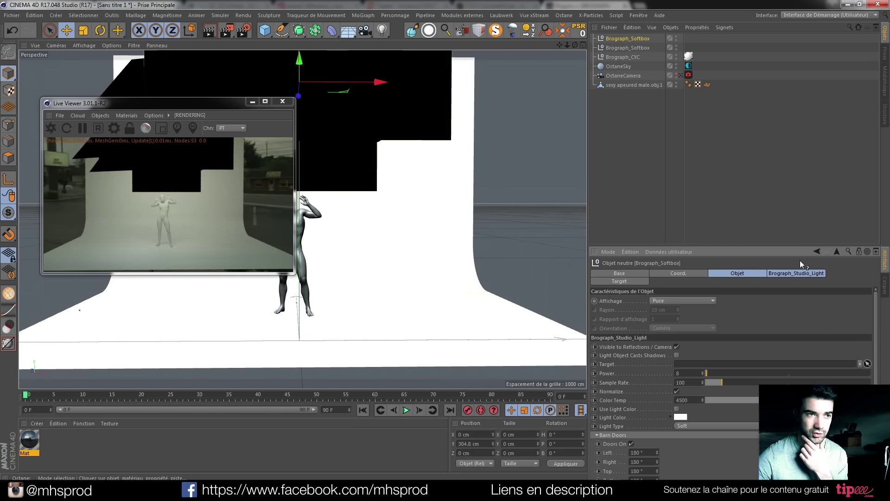
# Target the second softbox at the male figure and place it beside the cyclorama at about X 460, Y 164, Z 310 cm
pyautogui.click(653, 86)
pyautogui.moveTo(381, 83); pyautogui.dragTo(622, 103)
pyautogui.moveTo(508, 65); pyautogui.dragTo(390, 216)
pyautogui.scroll(-3, 526, 182)
pyautogui.moveTo(509, 216); pyautogui.dragTo(570, 143)
pyautogui.moveTo(490, 199); pyautogui.dragTo(516, 193)
pyautogui.moveTo(535, 162); pyautogui.dragTo(545, 173)
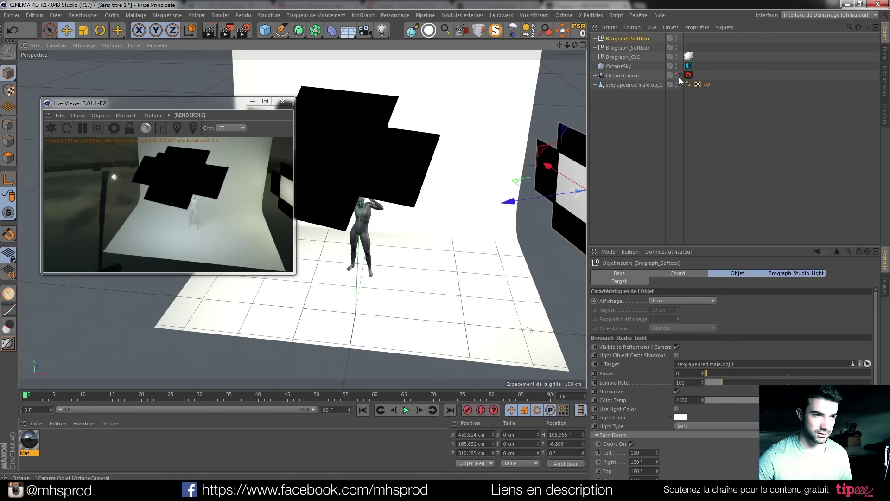
# Activate the OctaneCamera view and frame the male figure more closely
pyautogui.click(679, 76)
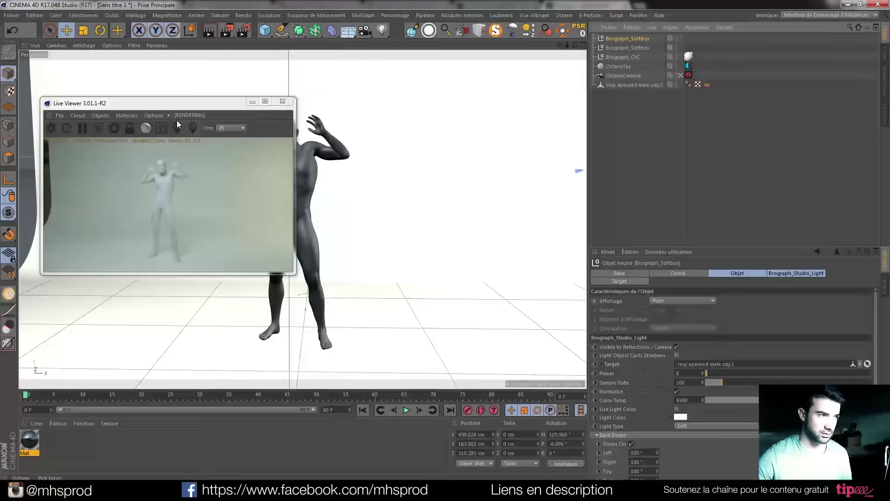
pyautogui.scroll(3, 307, 205)
pyautogui.moveTo(307, 212)
pyautogui.keyDown('alt'); pyautogui.mouseDown(button='middle')
pyautogui.moveTo(340, 205)
pyautogui.moveTo(299, 205)
pyautogui.mouseUp(button='middle'); pyautogui.keyUp('alt')
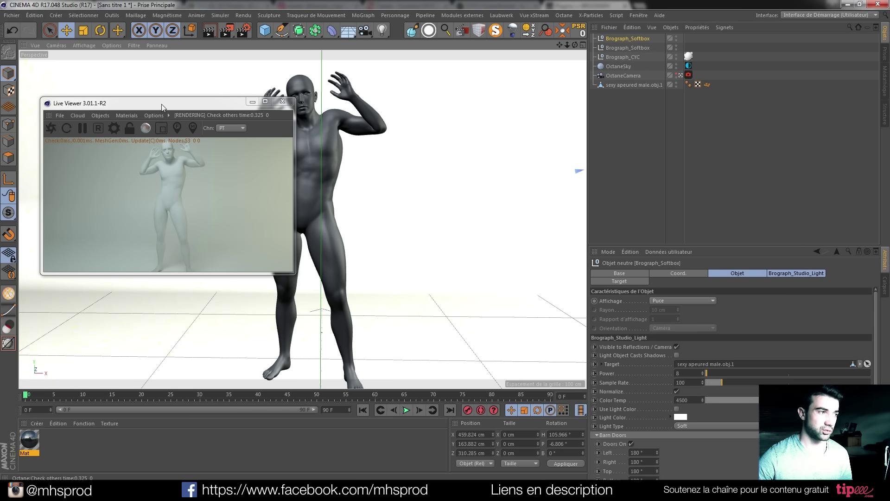
# Inspect the two-softbox lighting on the figure in an enlarged Live Viewer, and close the viewer
pyautogui.moveTo(293, 273); pyautogui.dragTo(512, 389)
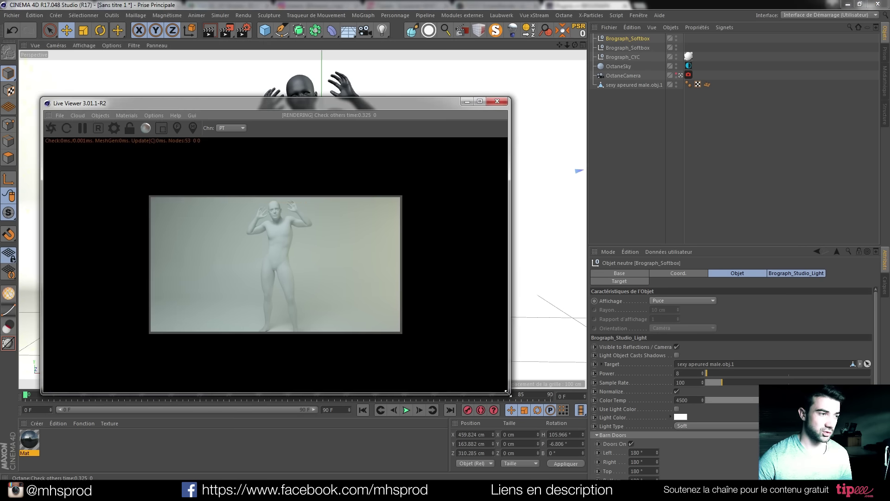
pyautogui.moveTo(288, 103); pyautogui.dragTo(440, 61)
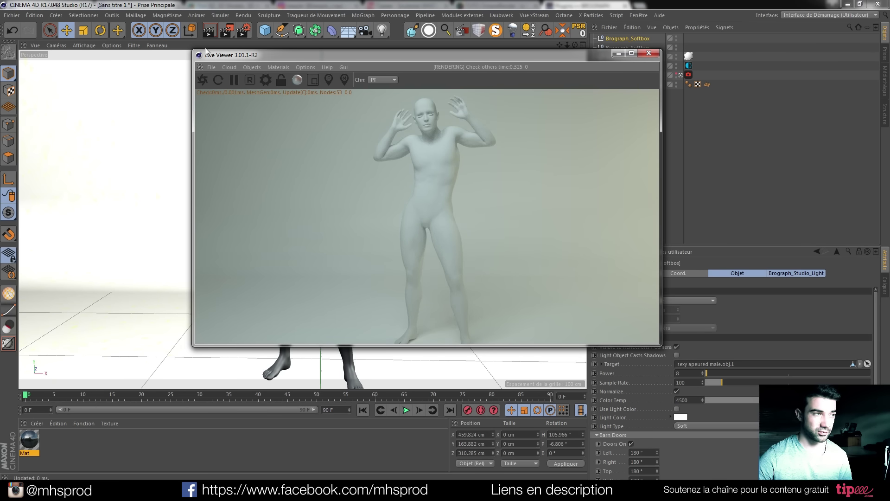
pyautogui.moveTo(191, 50); pyautogui.dragTo(392, 169)
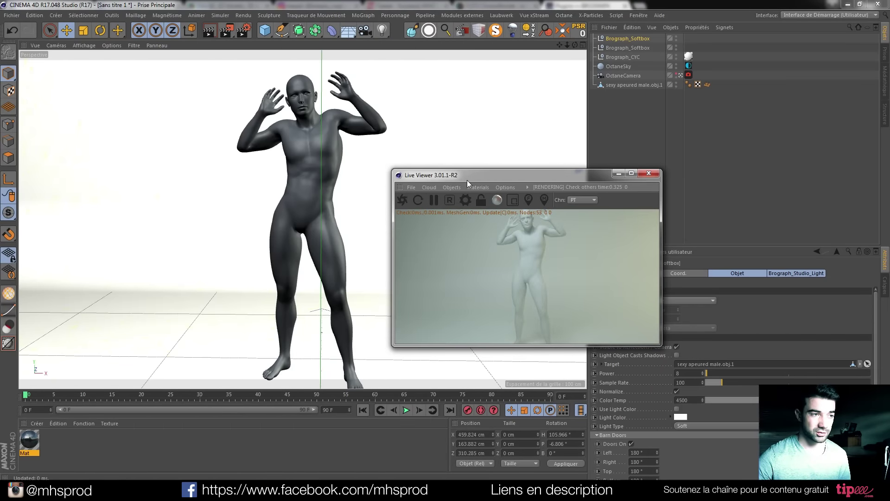
pyautogui.moveTo(468, 181); pyautogui.dragTo(620, 145)
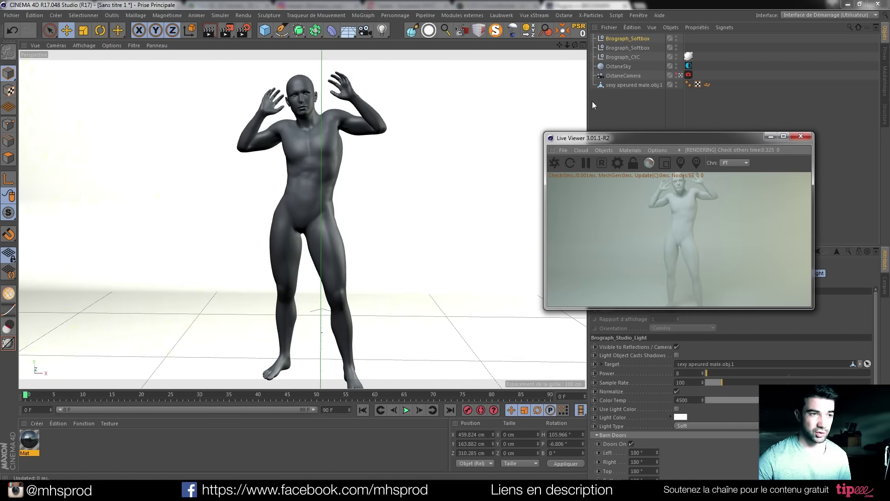
pyautogui.click(628, 85)
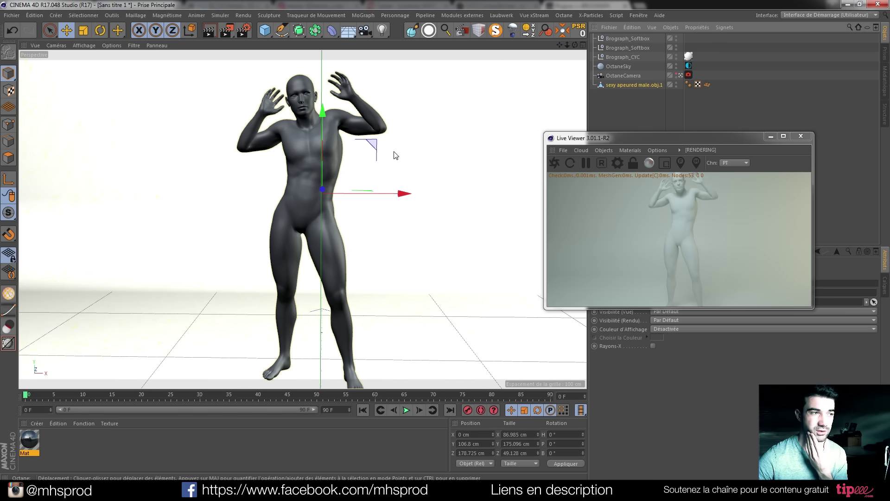
pyautogui.moveTo(547, 135); pyautogui.dragTo(634, 145)
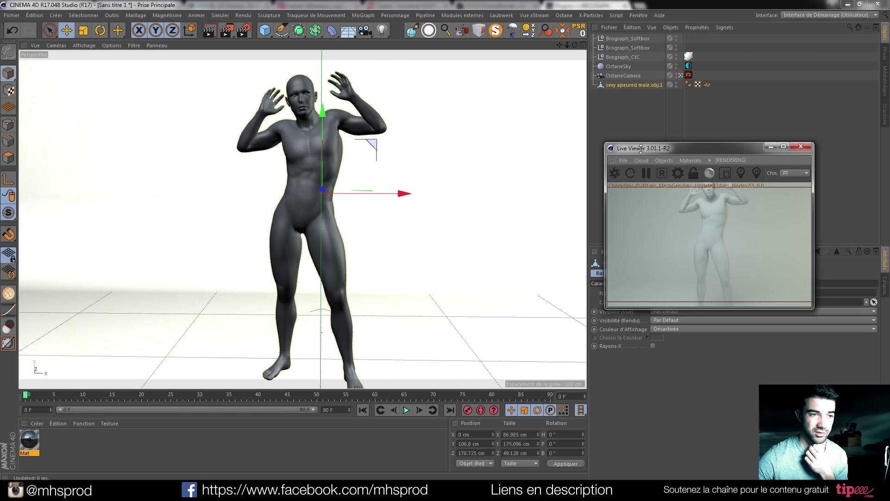
pyautogui.click(800, 146)
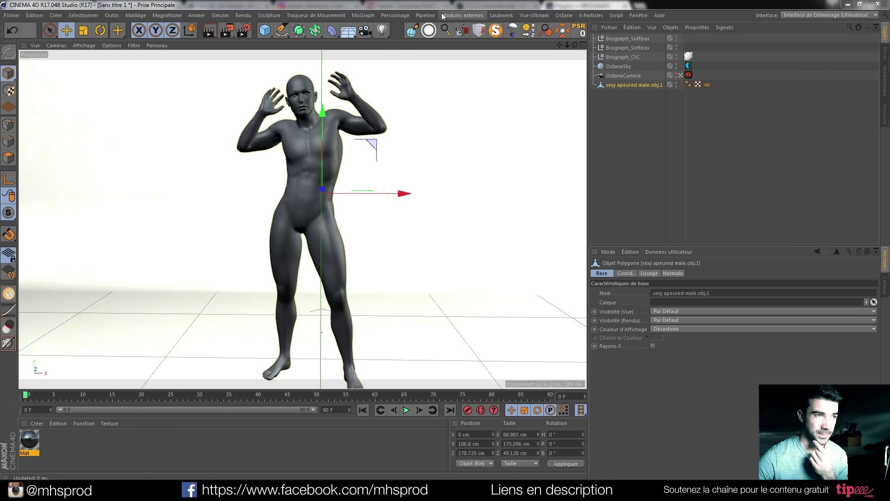
# Add a MoGraph PolyFX object and make it a child of the male figure
pyautogui.click(357, 17)
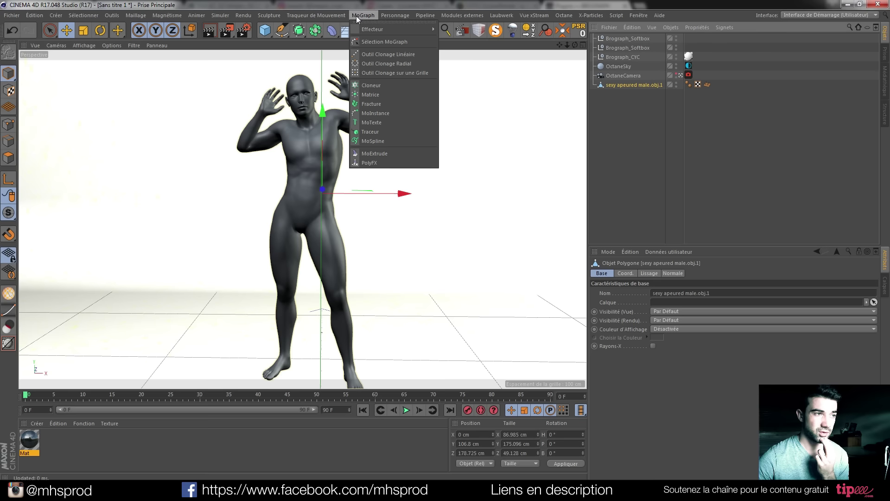
pyautogui.click(383, 162)
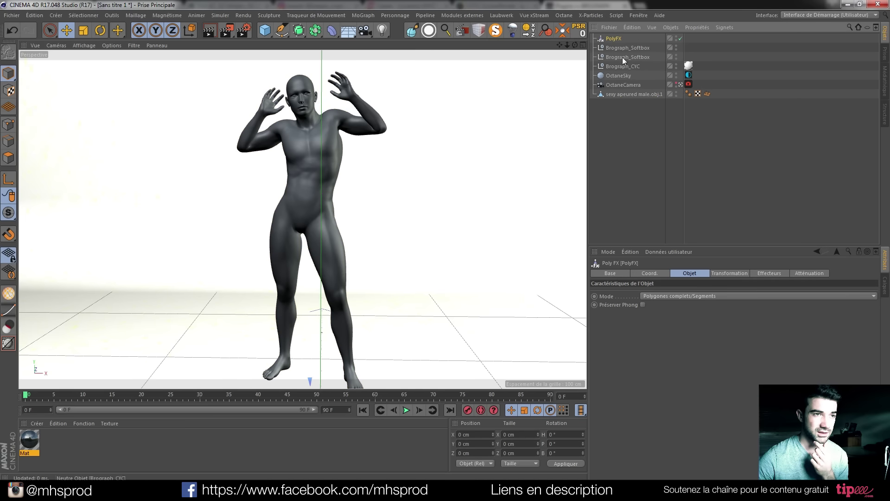
pyautogui.moveTo(610, 39); pyautogui.dragTo(616, 94)
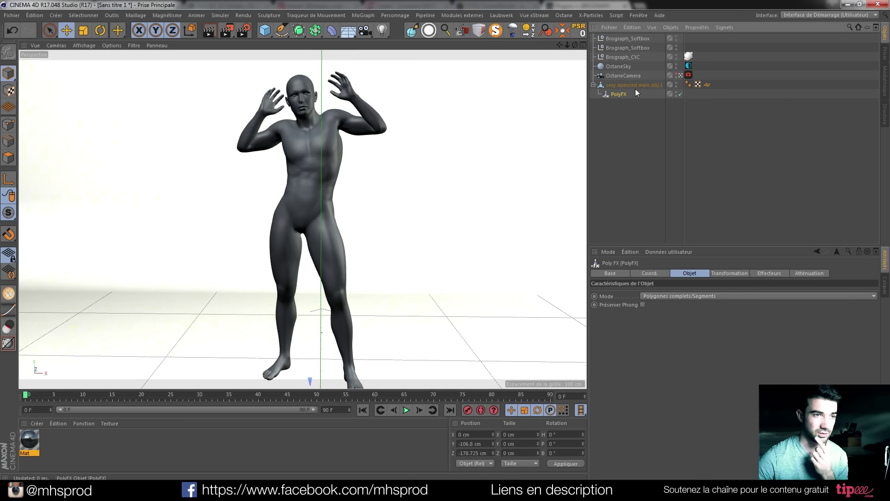
# Add a Random effector (Effecteur Randomisation) applied to the PolyFX object
pyautogui.click(632, 85)
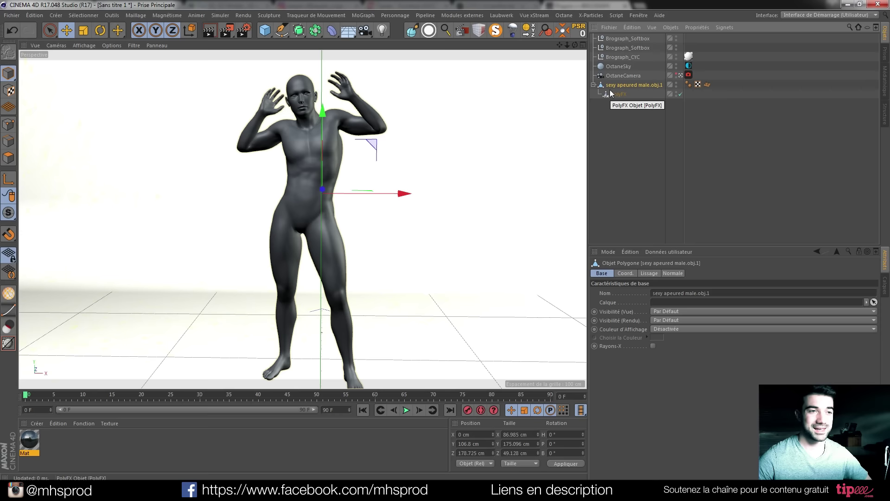
pyautogui.click(618, 94)
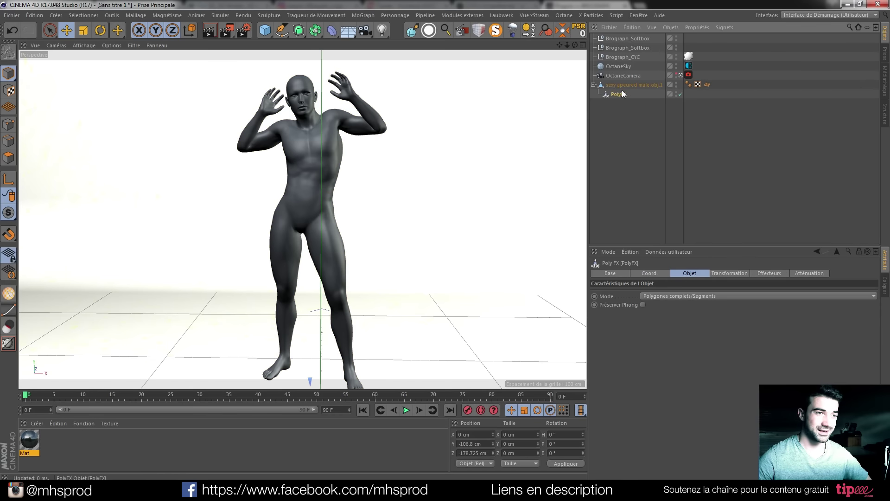
pyautogui.click(360, 15)
pyautogui.moveTo(430, 30)
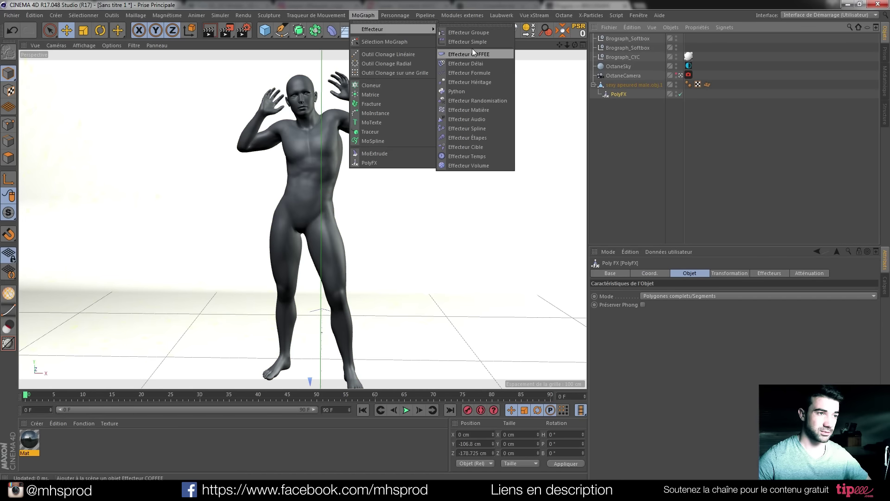
pyautogui.click(477, 101)
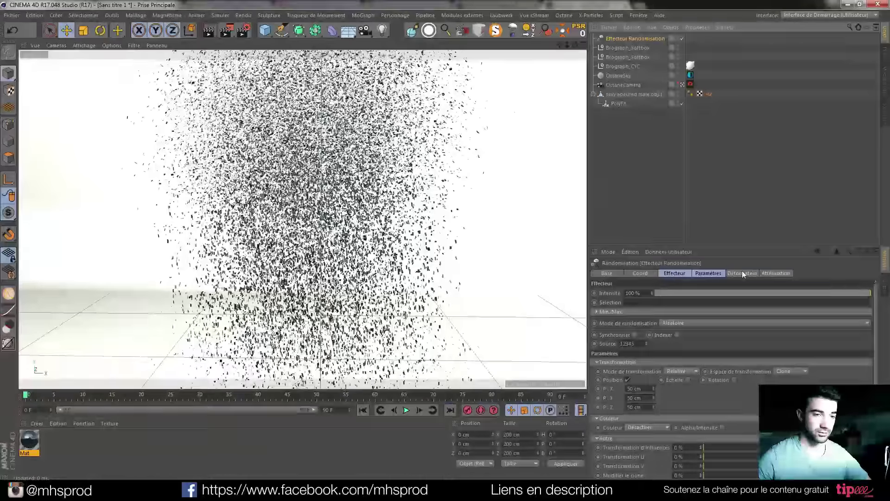
# Set the Random effector's falloff shape to Sphère
pyautogui.click(766, 274)
pyautogui.click(704, 293)
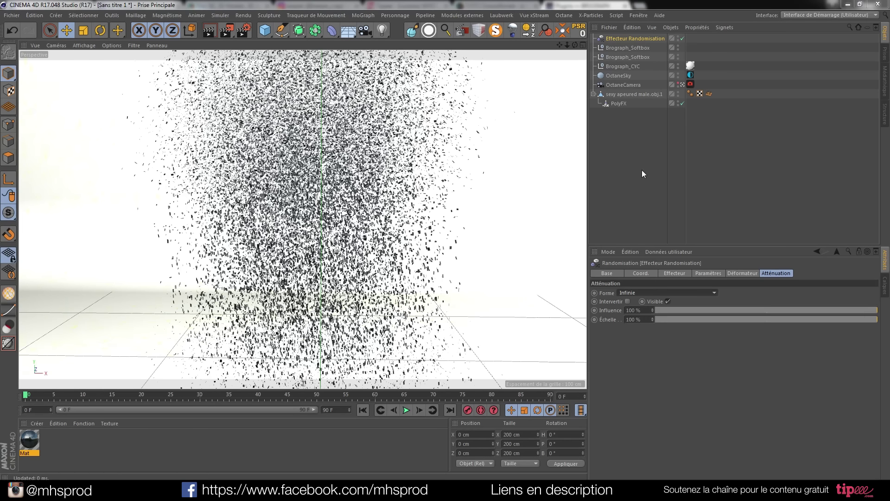
pyautogui.click(713, 294)
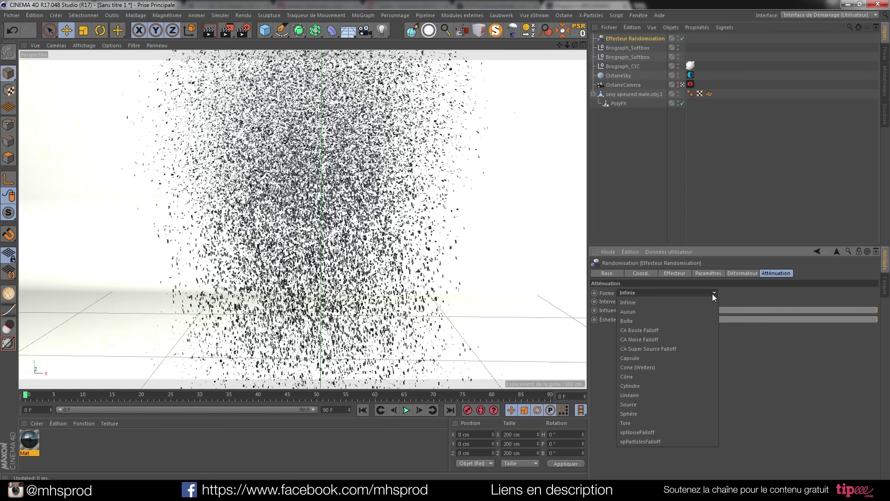
pyautogui.click(632, 413)
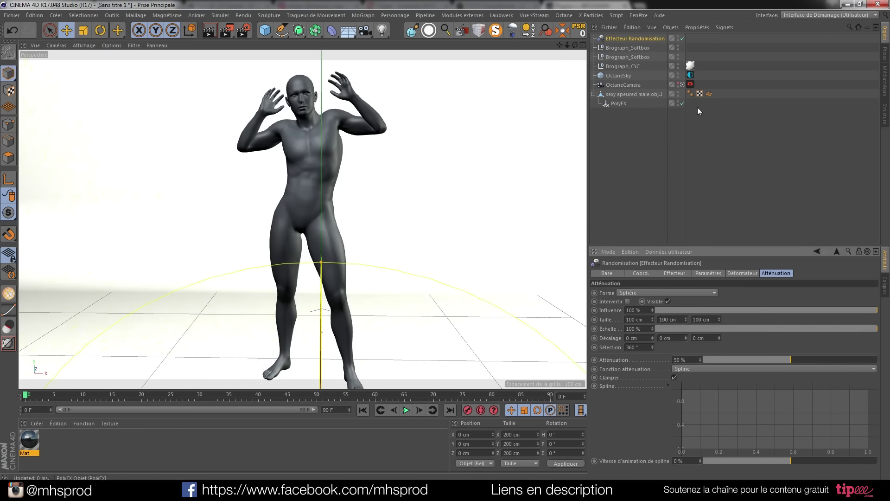
# Move the Random effector beside the figure to about X 52, Y 92, Z 115 cm, and return to the OctaneCamera view
pyautogui.click(682, 86)
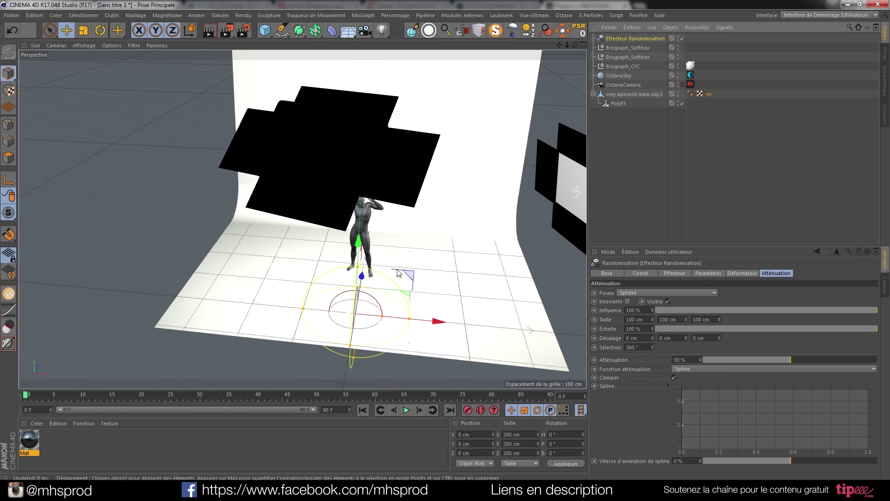
pyautogui.moveTo(428, 322); pyautogui.dragTo(456, 327)
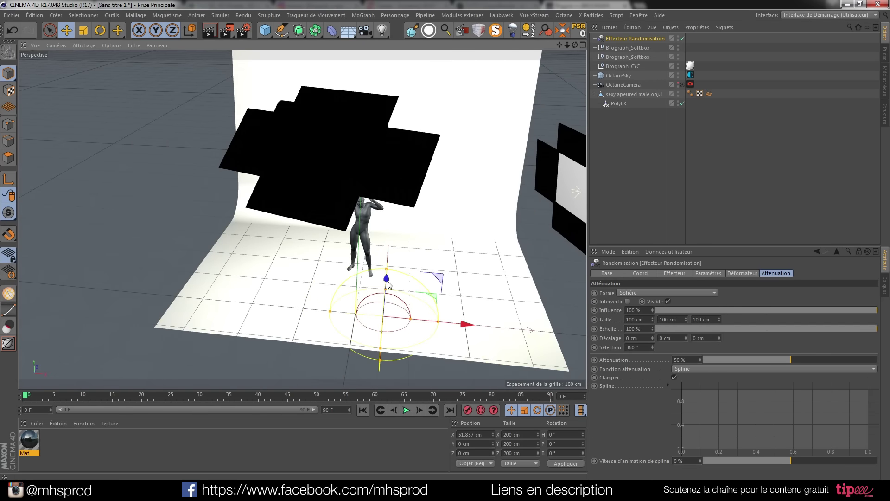
pyautogui.moveTo(386, 284); pyautogui.dragTo(454, 234)
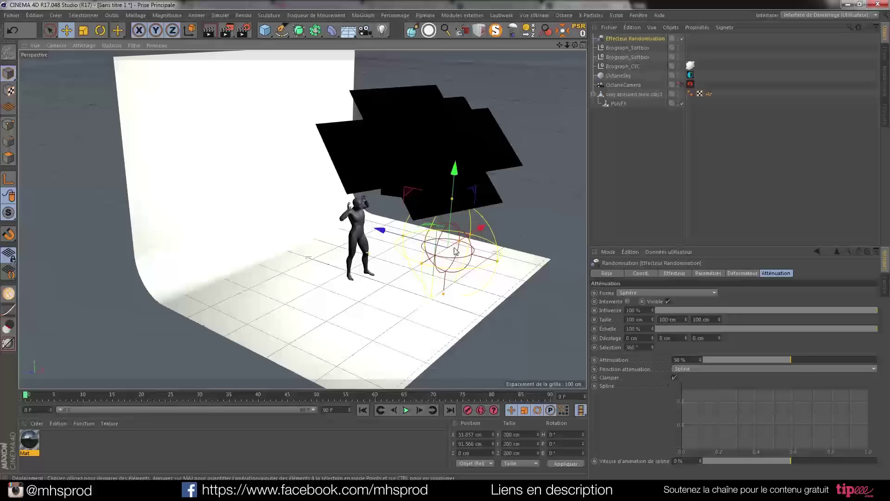
pyautogui.moveTo(379, 226); pyautogui.dragTo(339, 213)
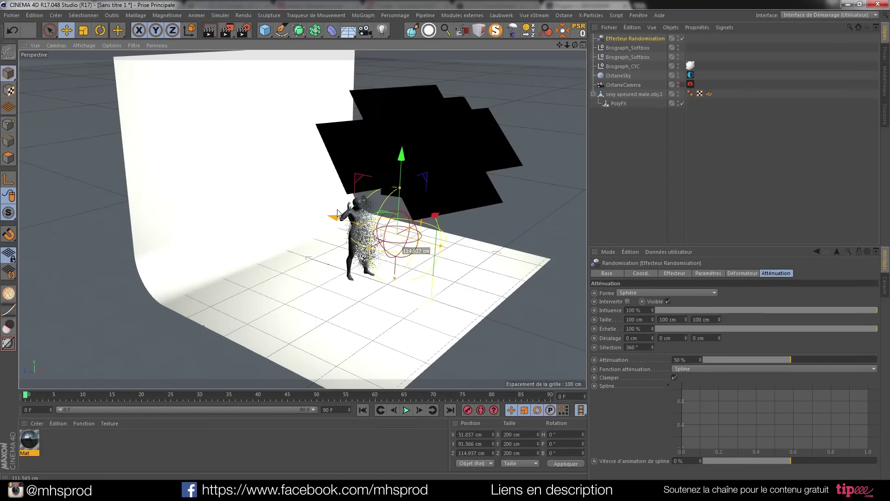
pyautogui.click(682, 85)
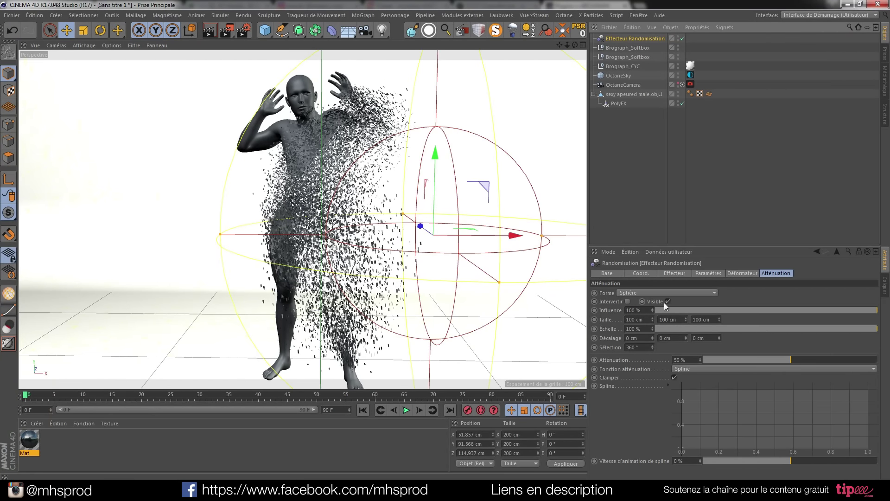
# Set the Random effector's position offsets to 5 cm on X, Y and Z
pyautogui.click(708, 274)
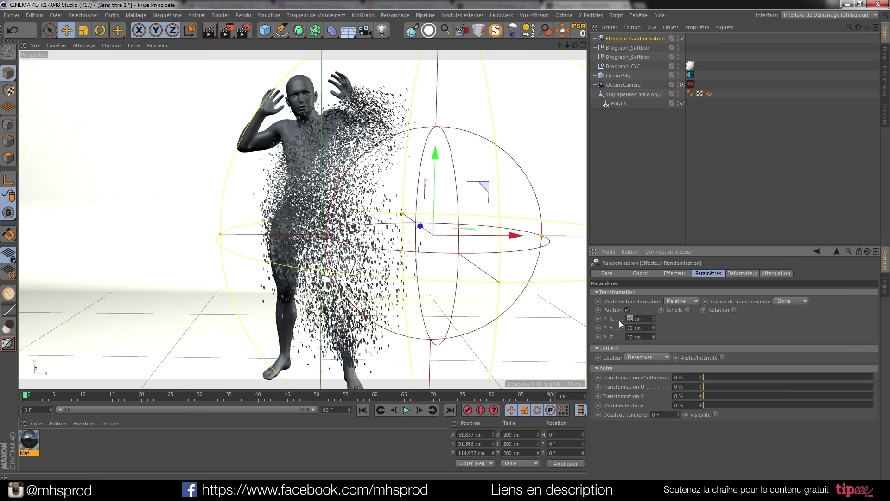
pyautogui.write('5')
pyautogui.moveTo(635, 328); pyautogui.dragTo(625, 329)
pyautogui.write('5')
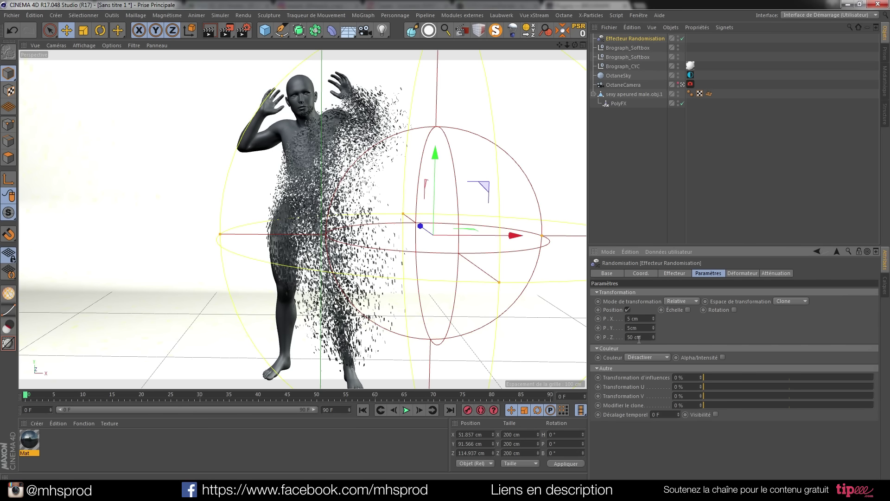
pyautogui.write('5')
pyautogui.press('Return')
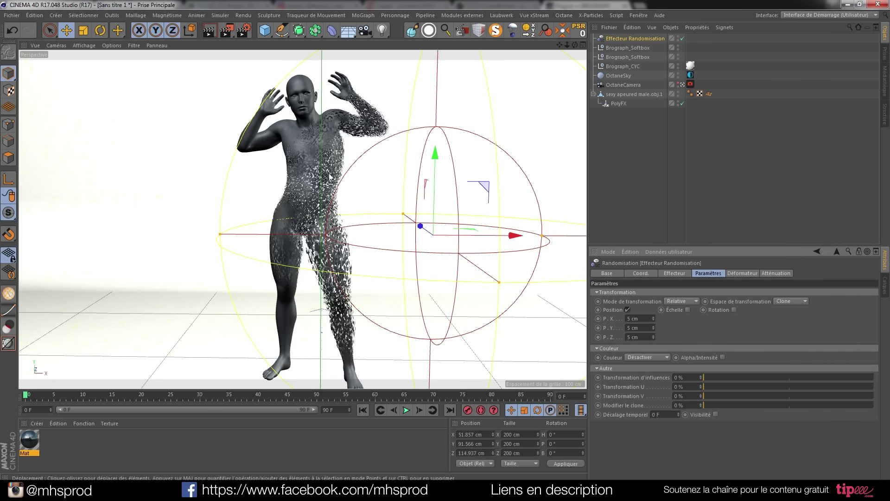
# Enable uniform scale of 0.29 and rotation of 13°, 11° and 14° (H, P, B) on the Random effector
pyautogui.click(687, 309)
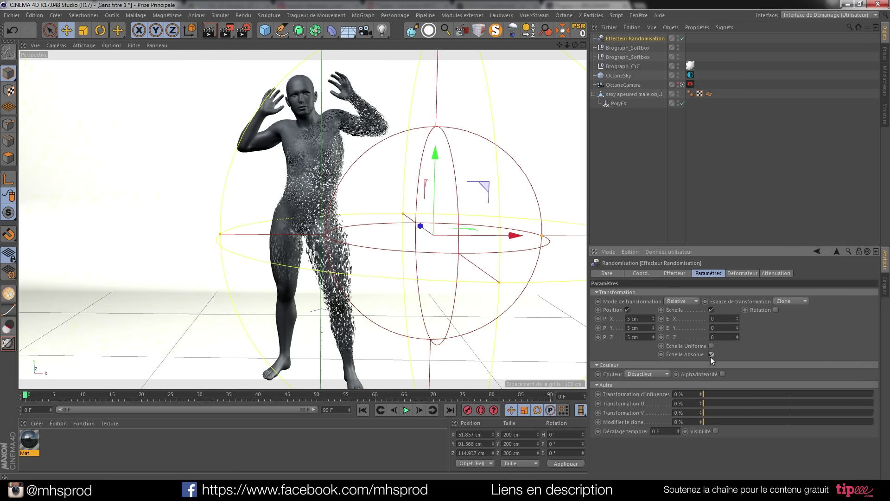
pyautogui.click(711, 346)
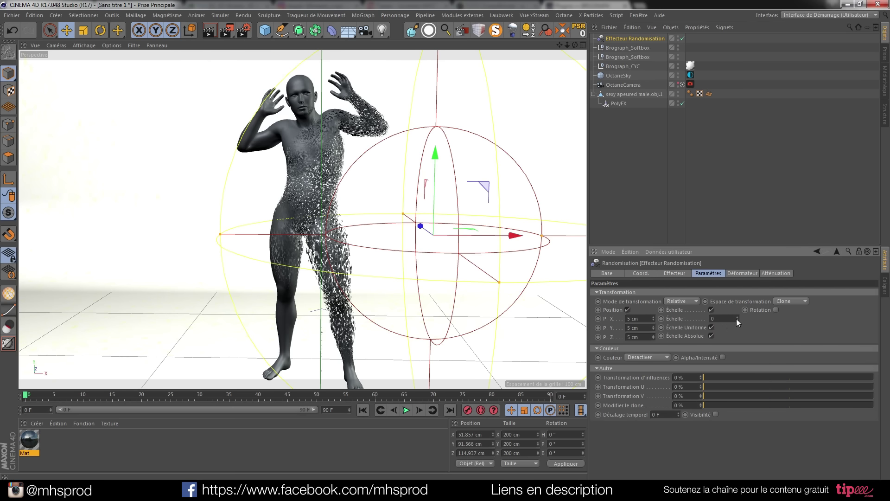
pyautogui.click(776, 310)
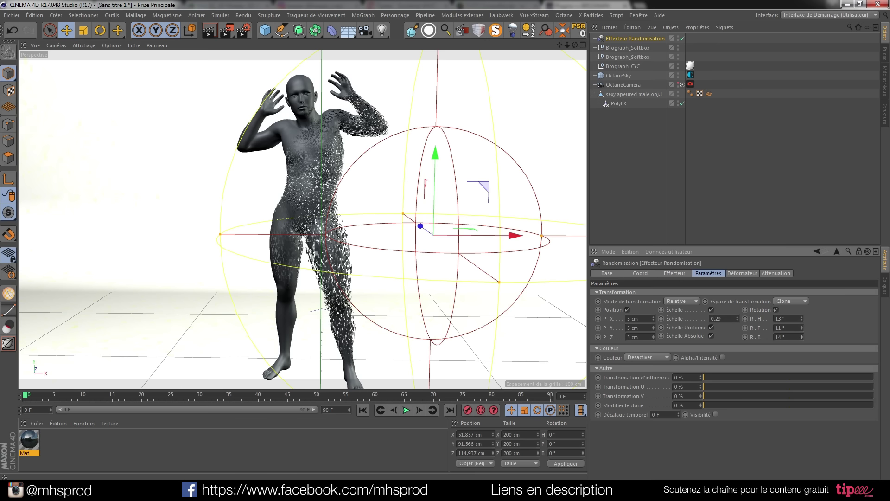
# Start an Octane render in the Live Viewer and place the viewer clear of the figure
pyautogui.moveTo(889, 82); pyautogui.dragTo(505, 82)
pyautogui.click(374, 107)
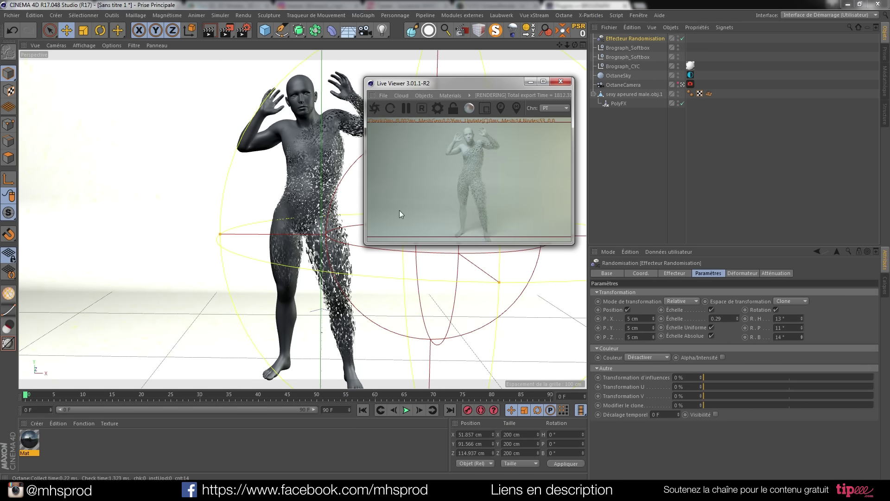
pyautogui.moveTo(447, 85); pyautogui.dragTo(598, 95)
# Shrink the spherical falloff to about 141 cm wide and 104 cm high, and raise the effector to about Y 120 cm
pyautogui.moveTo(226, 238); pyautogui.dragTo(283, 241)
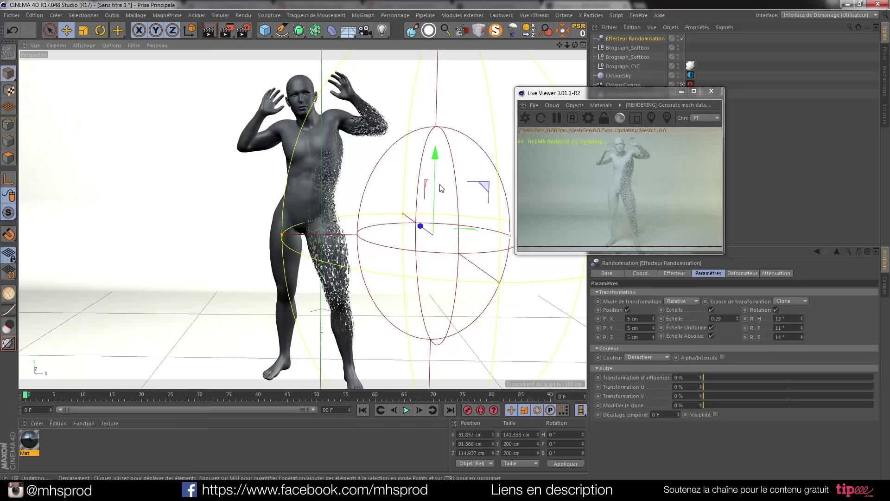
pyautogui.moveTo(436, 153); pyautogui.dragTo(437, 44)
pyautogui.moveTo(430, 341); pyautogui.dragTo(433, 242)
pyautogui.moveTo(437, 66); pyautogui.dragTo(433, 111)
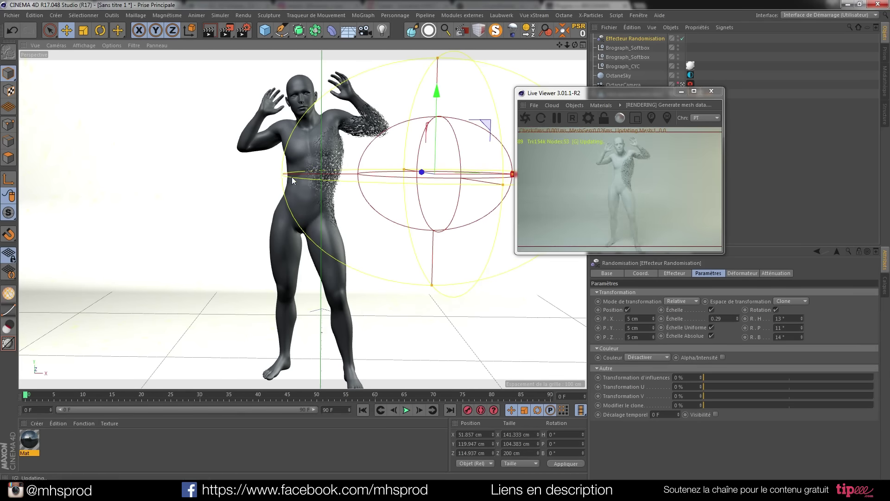
# Narrow the falloff to about 108 cm and move the effector to about X 36, Y 113 cm, closer to the torso
pyautogui.moveTo(281, 175); pyautogui.dragTo(315, 177)
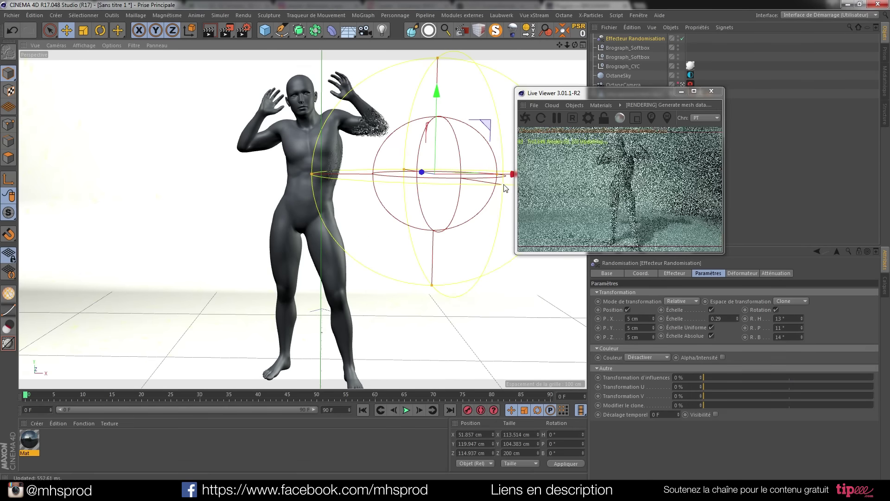
pyautogui.moveTo(510, 176); pyautogui.dragTo(474, 178)
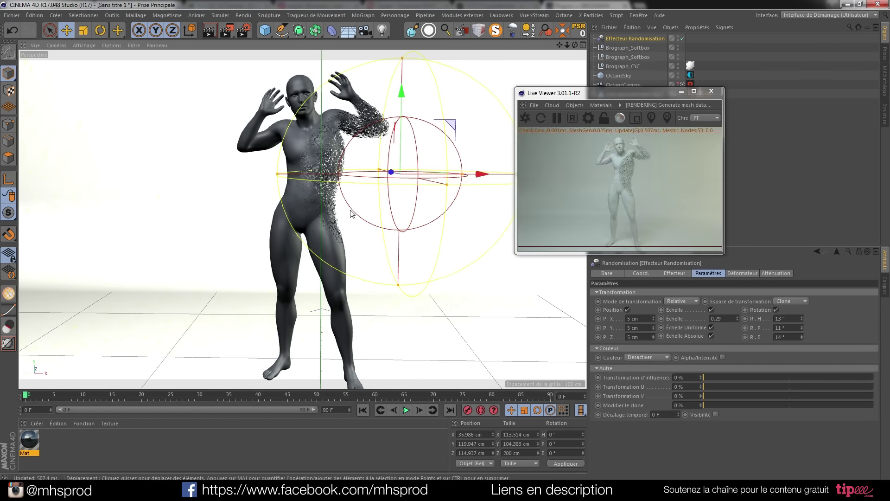
pyautogui.moveTo(404, 106); pyautogui.dragTo(401, 121)
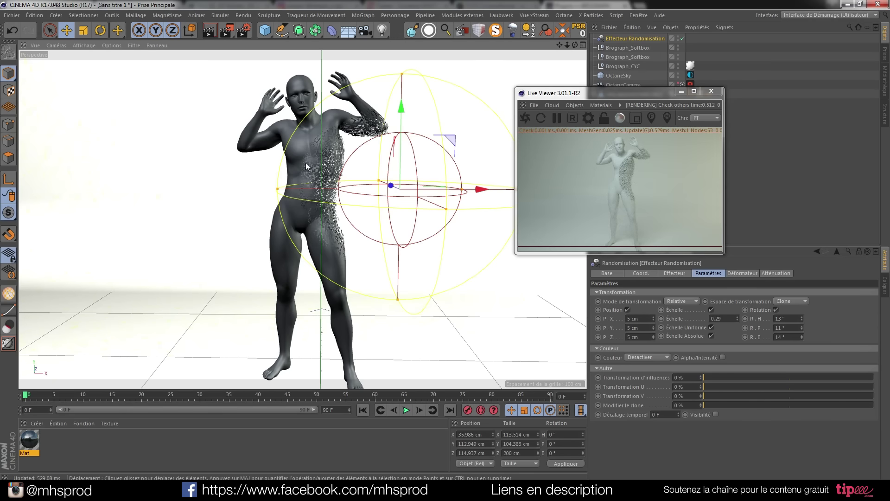
pyautogui.keyDown('alt'); pyautogui.moveTo(312, 176); pyautogui.dragTo(314, 158, button='right'); pyautogui.keyUp('alt')
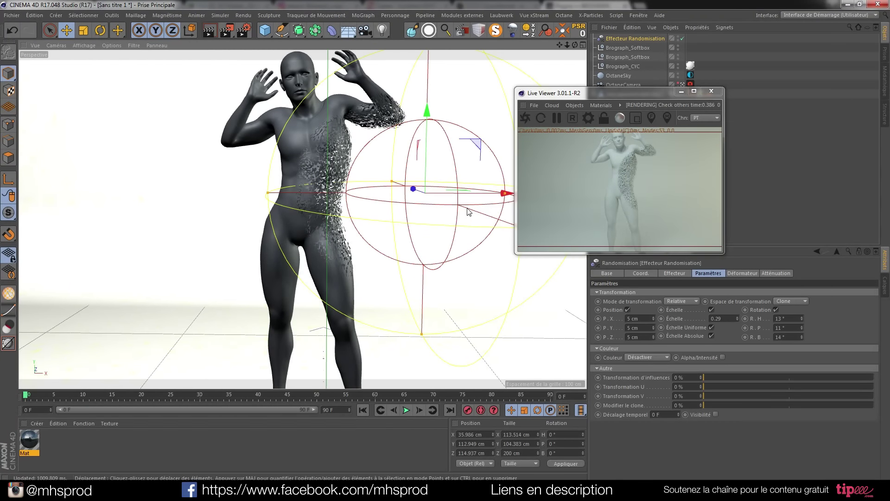
pyautogui.moveTo(268, 193); pyautogui.dragTo(276, 195)
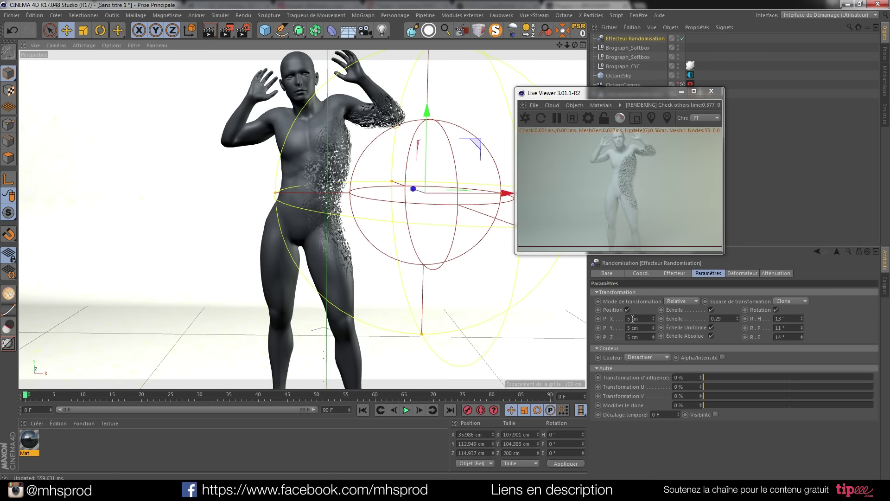
# Set the effector's position offsets to 1 cm on all axes and move it to about X 26 cm
pyautogui.write('1')
pyautogui.moveTo(631, 319); pyautogui.dragTo(618, 339)
pyautogui.write('1')
pyautogui.press('Return')
pyautogui.write('1')
pyautogui.press('Return')
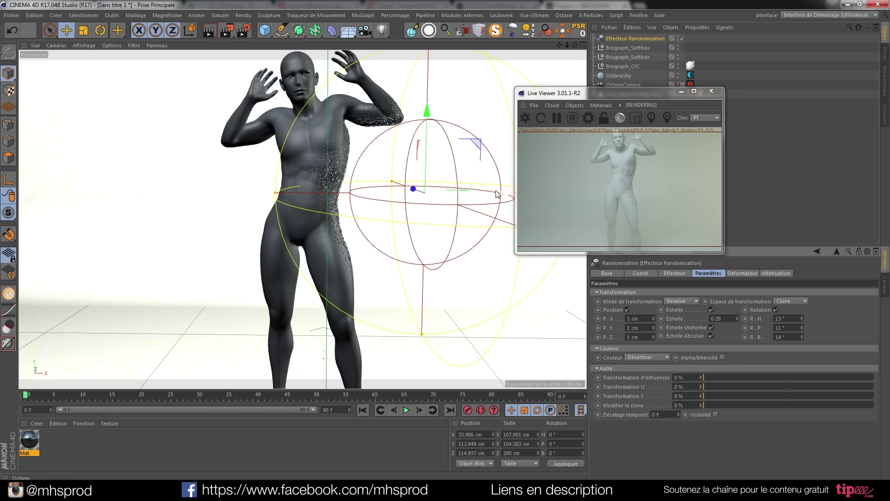
pyautogui.moveTo(505, 194); pyautogui.dragTo(468, 196)
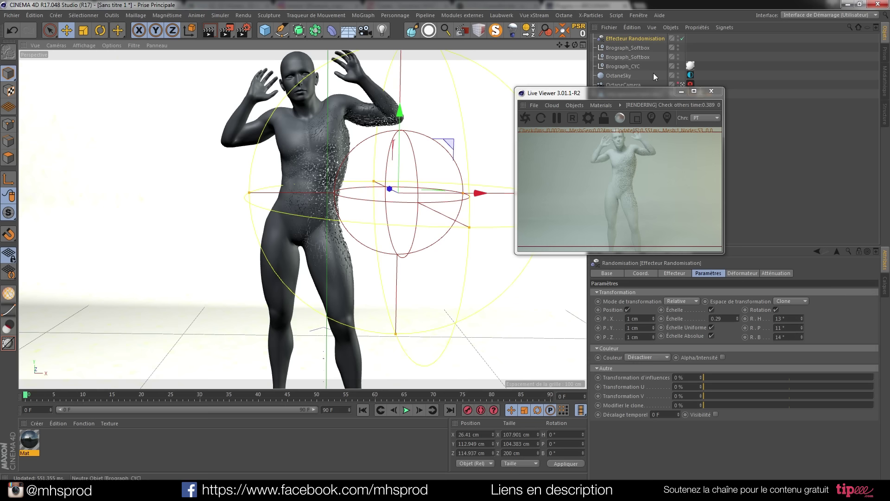
# Close the Live Viewer and disable both the PolyFX object and the Random effector
pyautogui.moveTo(627, 93); pyautogui.dragTo(438, 92)
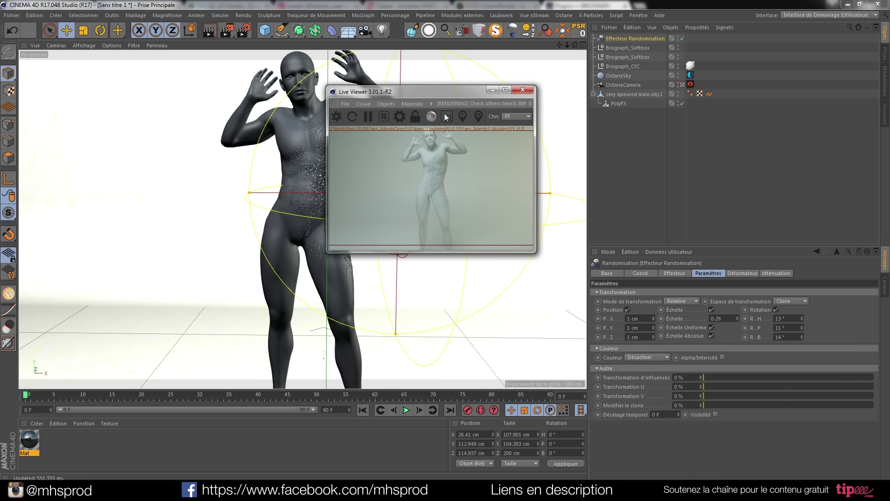
pyautogui.click(522, 90)
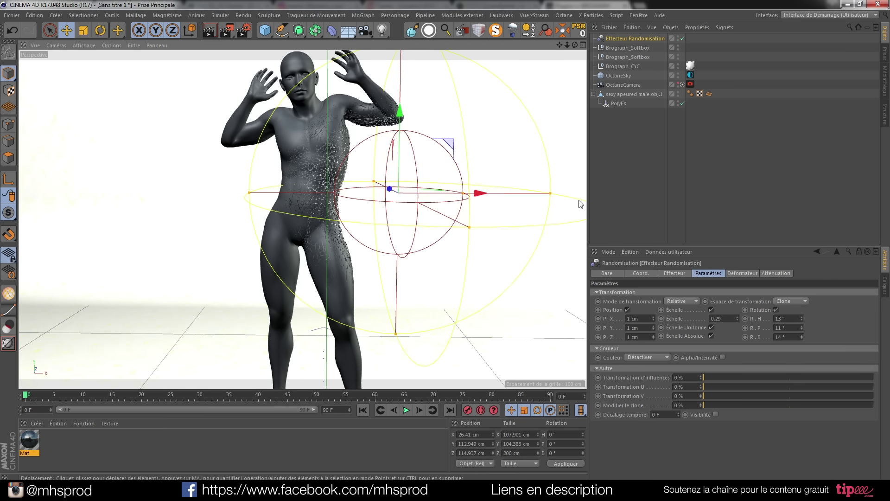
pyautogui.click(681, 103)
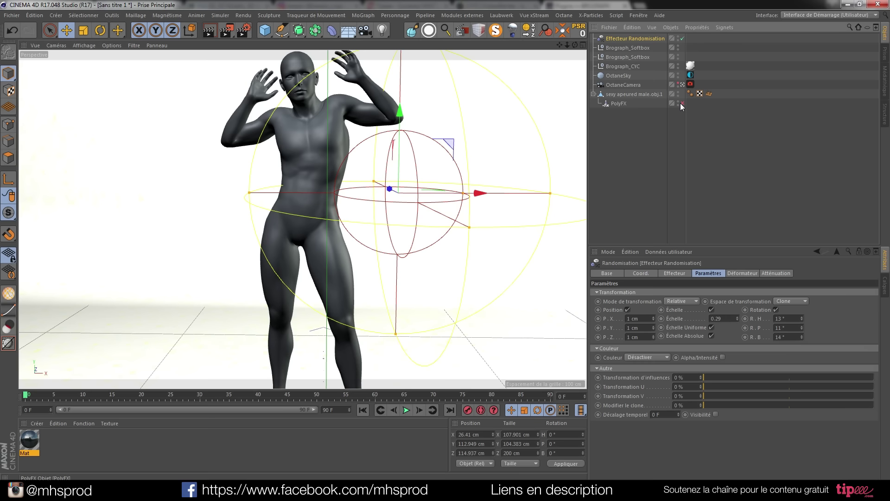
pyautogui.click(682, 38)
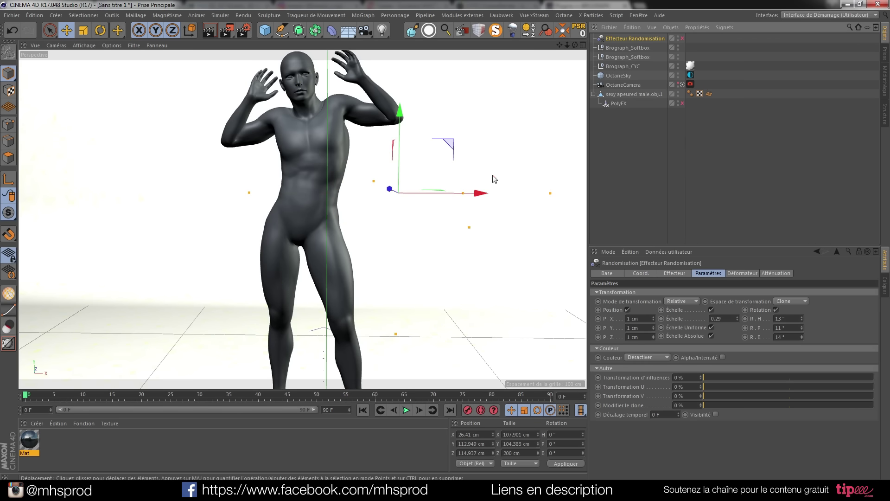
pyautogui.click(594, 94)
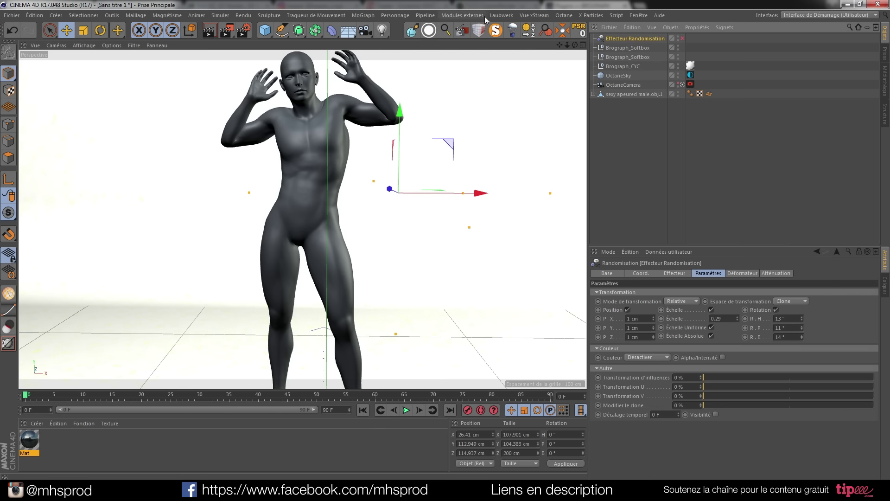
# Add an X-Particles xpSystem to the scene and hide the male figure
pyautogui.click(591, 15)
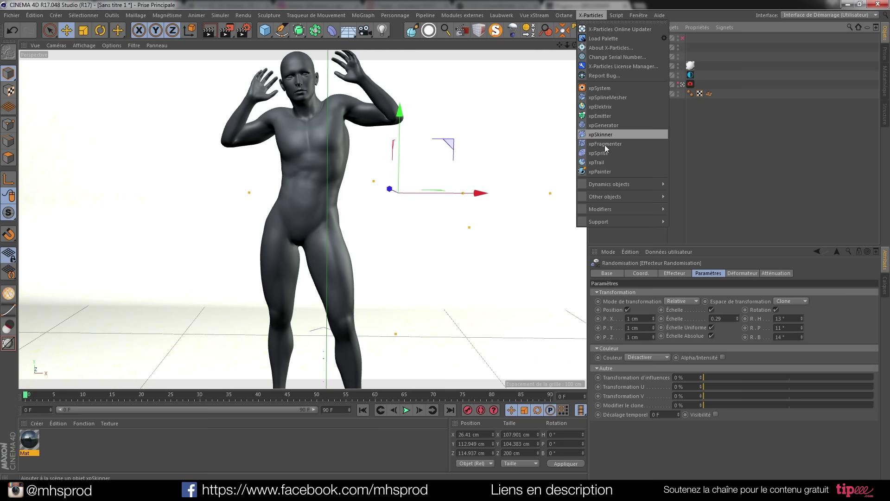
pyautogui.moveTo(620, 195)
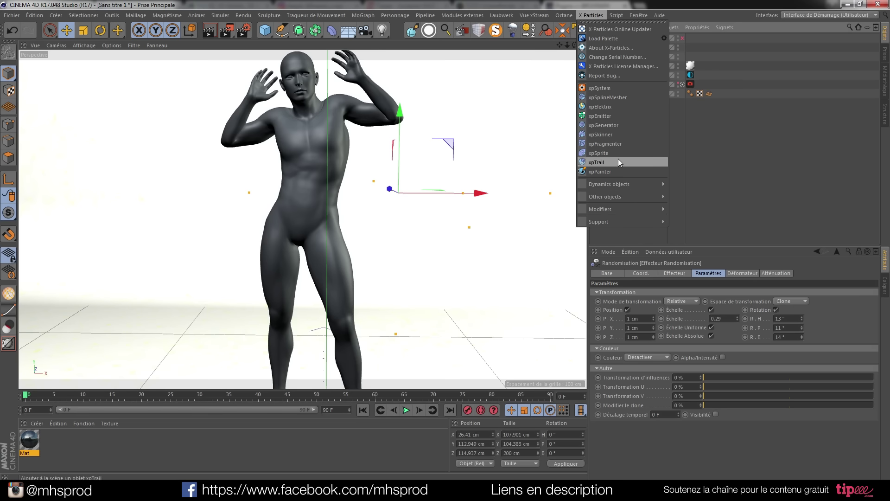
pyautogui.click(621, 87)
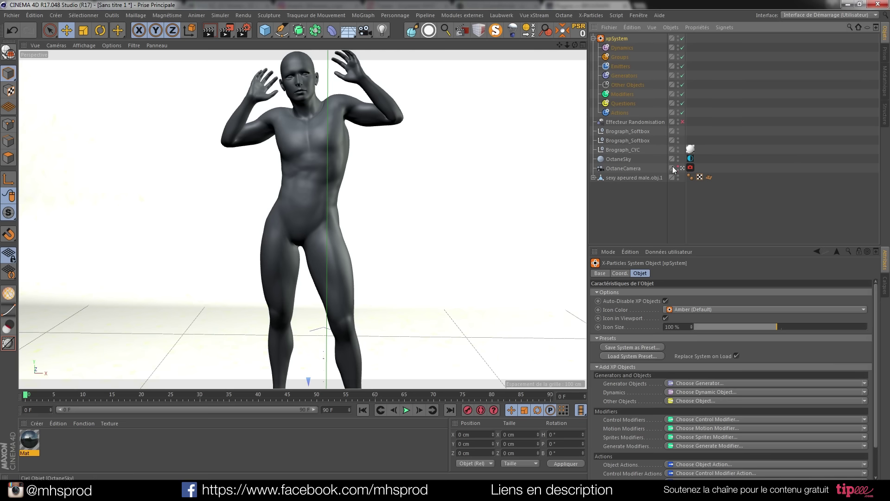
pyautogui.click(677, 180)
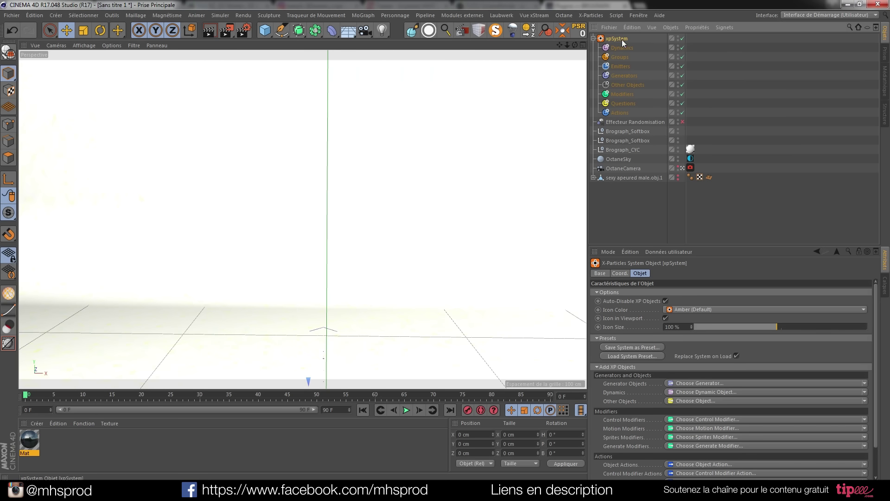
# Add an Emitter to the xpSystem as its generator object
pyautogui.scroll(-3, 870, 328)
pyautogui.click(864, 350)
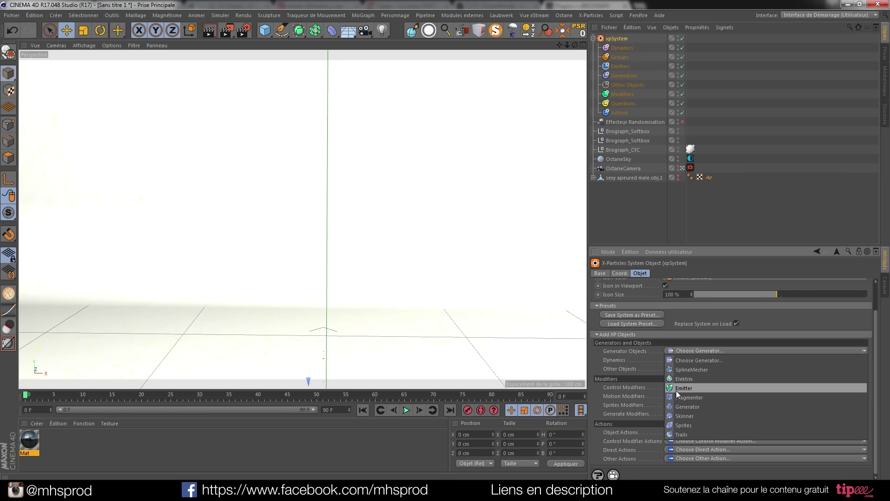
pyautogui.click(692, 388)
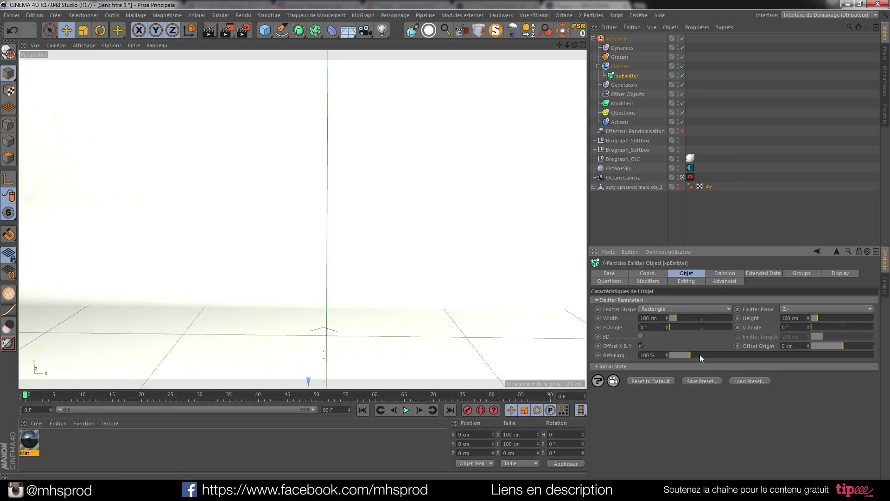
# Set the emitter shape to Object with the male figure as source, and enable One Particle Per Source Element
pyautogui.click(708, 307)
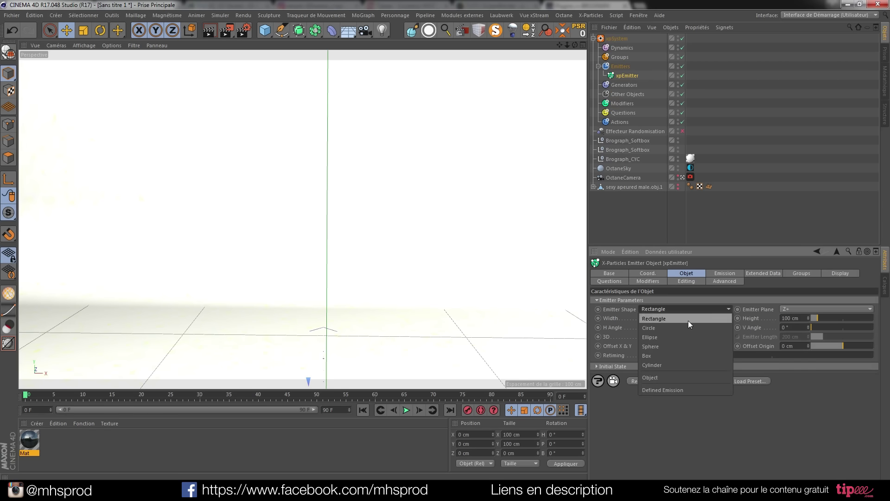
pyautogui.click(659, 377)
pyautogui.moveTo(622, 185); pyautogui.dragTo(655, 327)
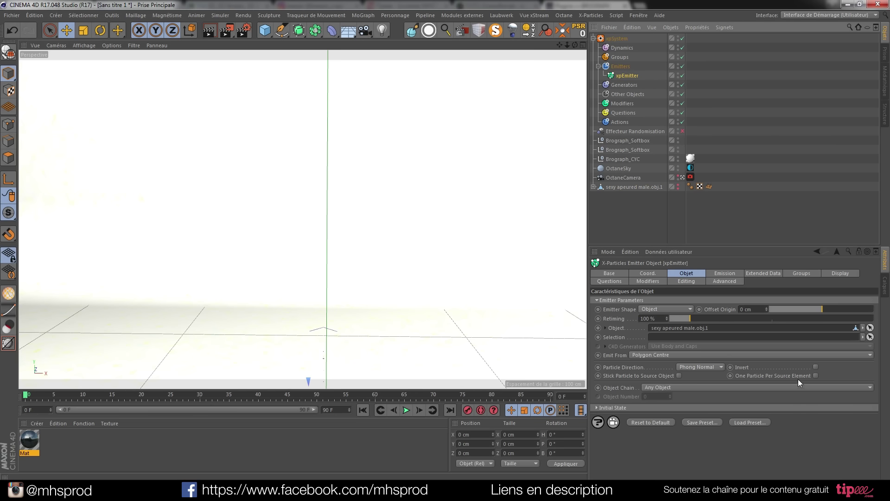
pyautogui.click(815, 375)
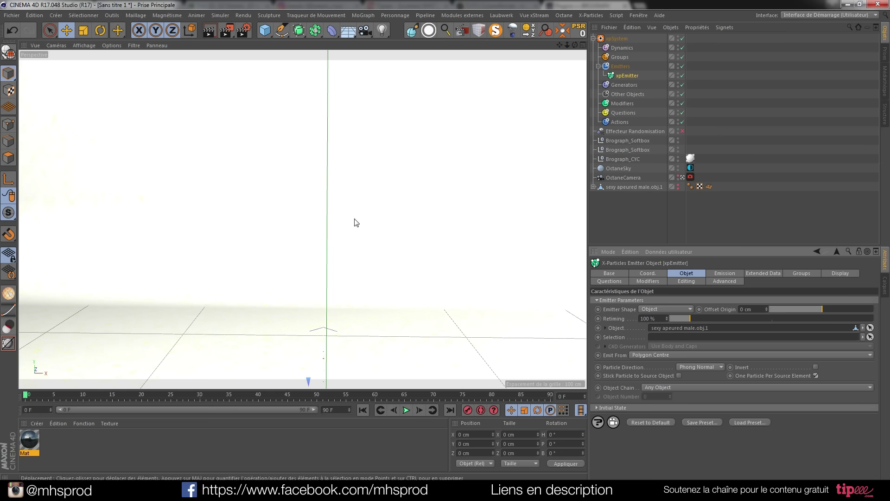
# Open the emitter's emission settings
pyautogui.click(732, 273)
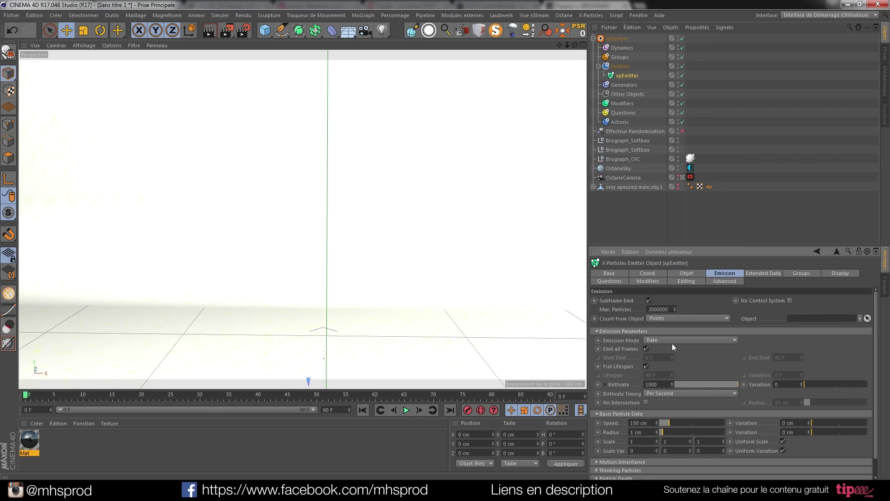
# Turn off Emit all Frames on the xpEmitter, set End Emit to 1 F and speed to 0 cm, and play the simulation
pyautogui.click(646, 349)
pyautogui.doubleClick(782, 357)
pyautogui.moveTo(662, 423); pyautogui.dragTo(636, 424)
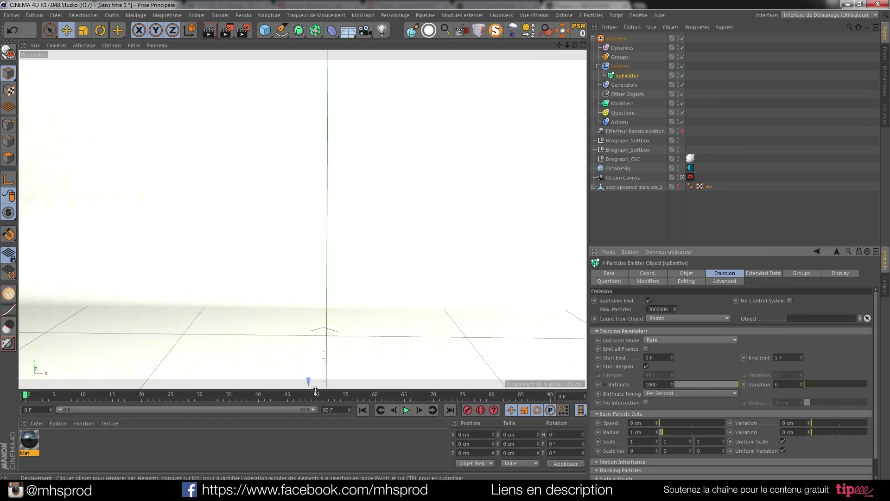
pyautogui.click(406, 410)
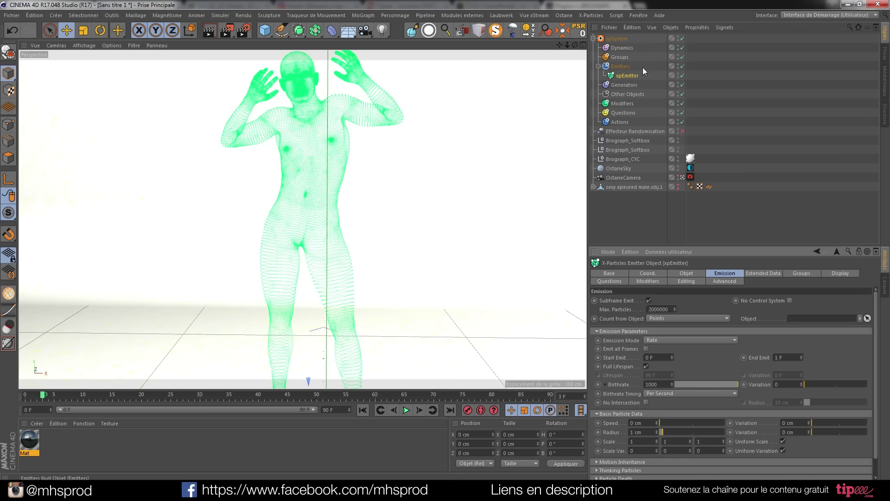
# Add a Fragmenter generator to the xpSystem
pyautogui.click(617, 39)
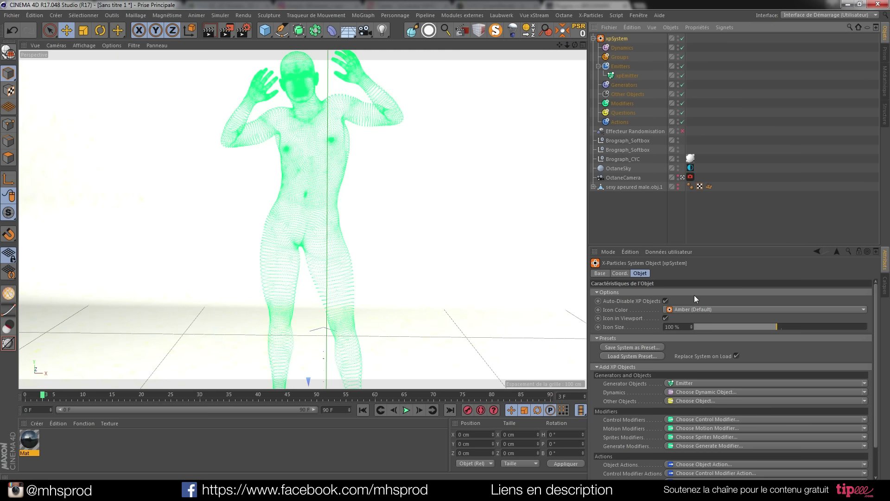
pyautogui.click(863, 382)
pyautogui.click(690, 423)
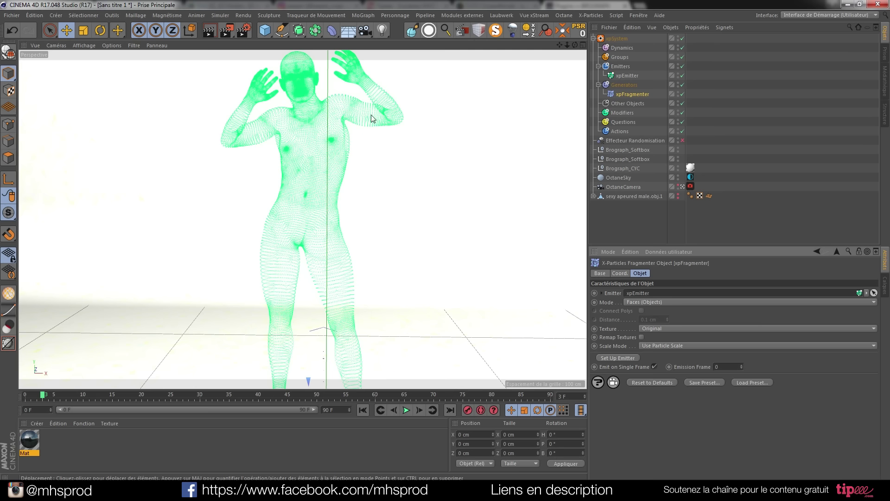
# Set the Fragmenter to Faces (Polys) mode with Connect Polys enabled and emission frame 1, and replay the simulation from the start
pyautogui.click(662, 303)
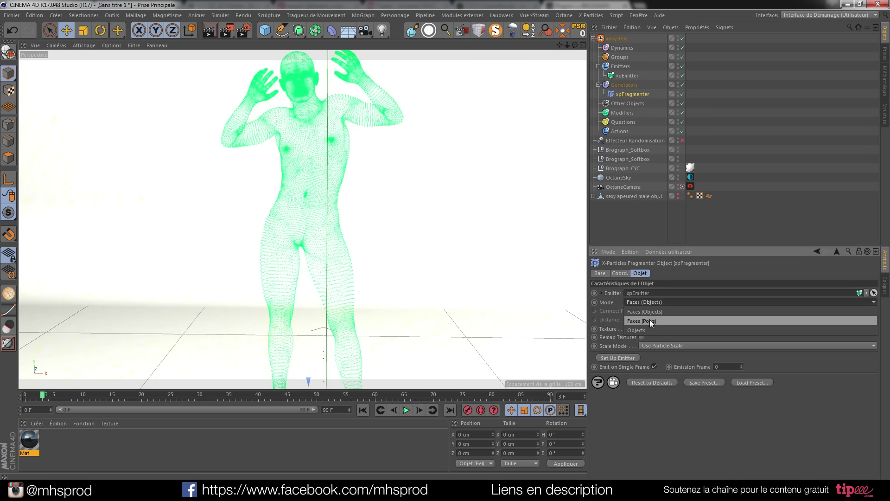
pyautogui.click(650, 319)
pyautogui.click(641, 310)
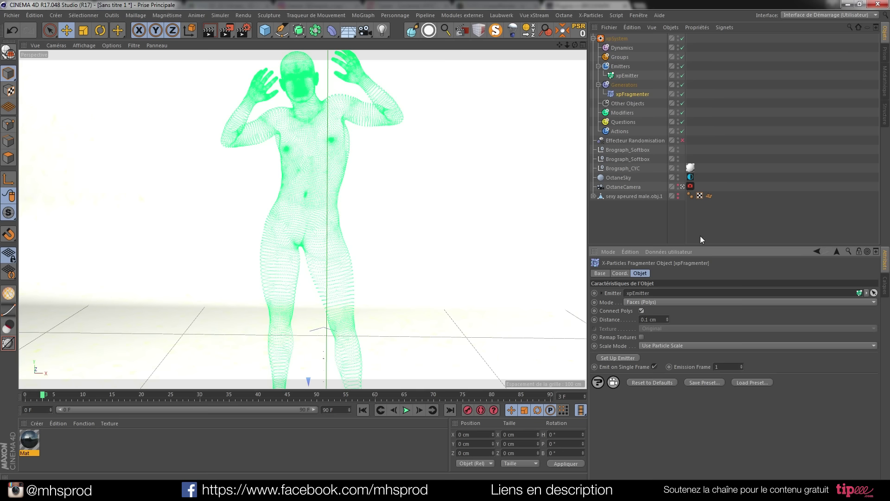
pyautogui.click(363, 410)
pyautogui.click(406, 412)
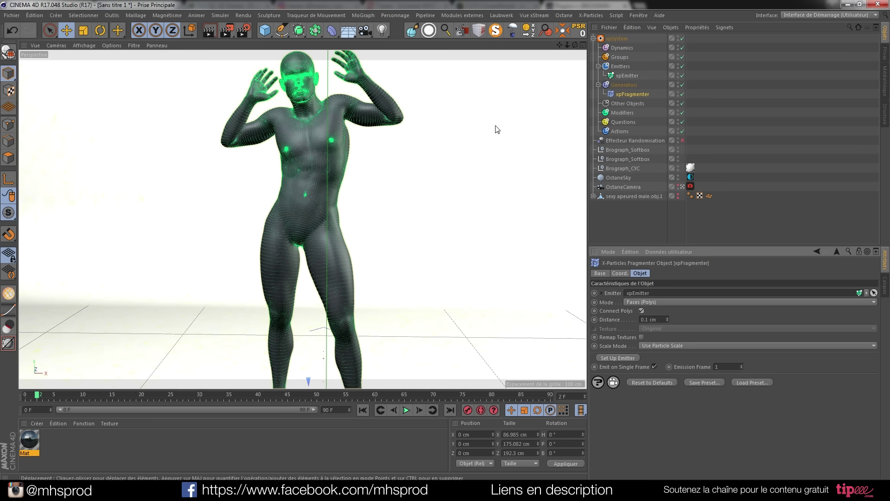
# Open the Octane Live Viewer and start a live render of the scene, moving the viewer window aside
pyautogui.click(563, 15)
pyautogui.click(577, 38)
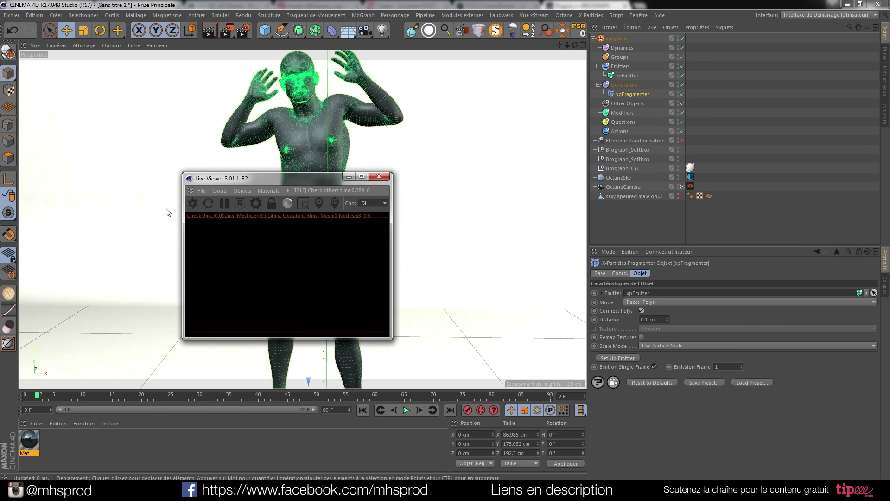
pyautogui.click(193, 203)
pyautogui.moveTo(270, 177); pyautogui.dragTo(486, 129)
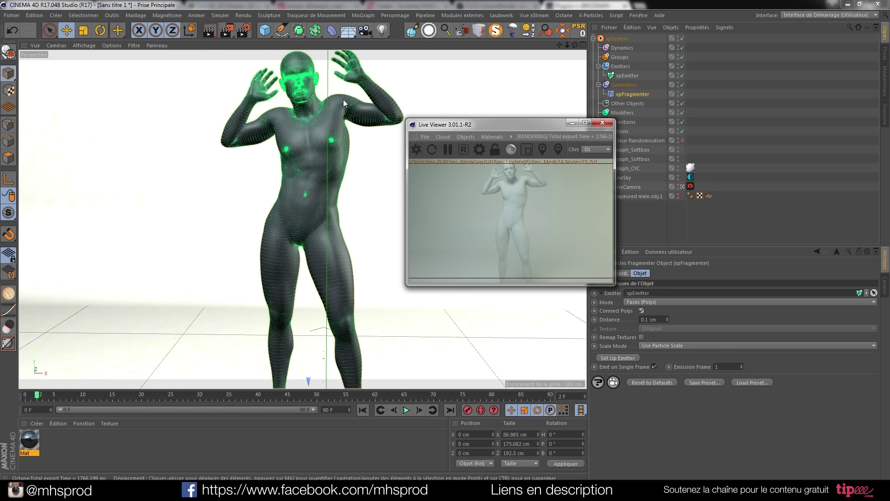
pyautogui.moveTo(519, 122); pyautogui.dragTo(442, 104)
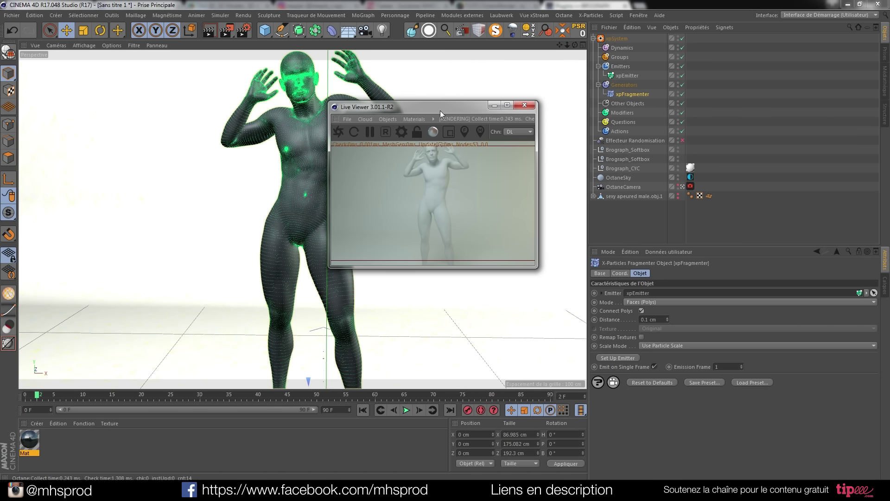
# Add a Turbulence motion modifier with a strength of 152 to the particle system's Modifiers folder
pyautogui.click(621, 113)
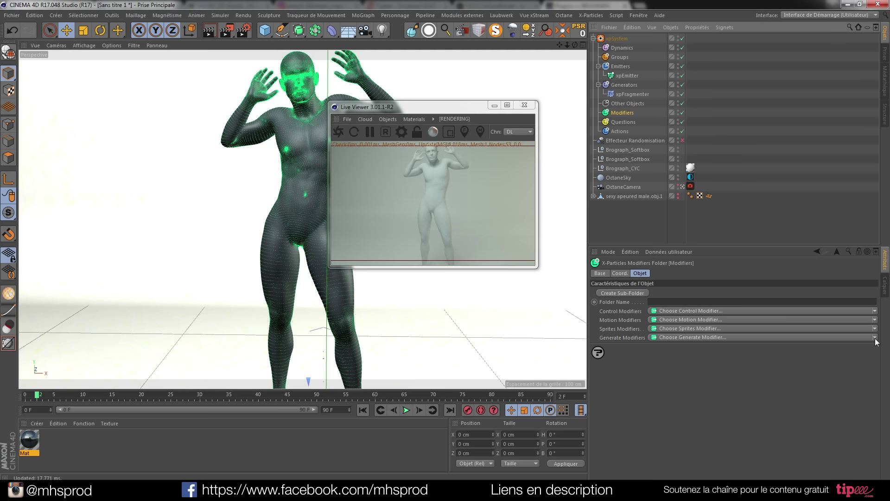
pyautogui.click(873, 320)
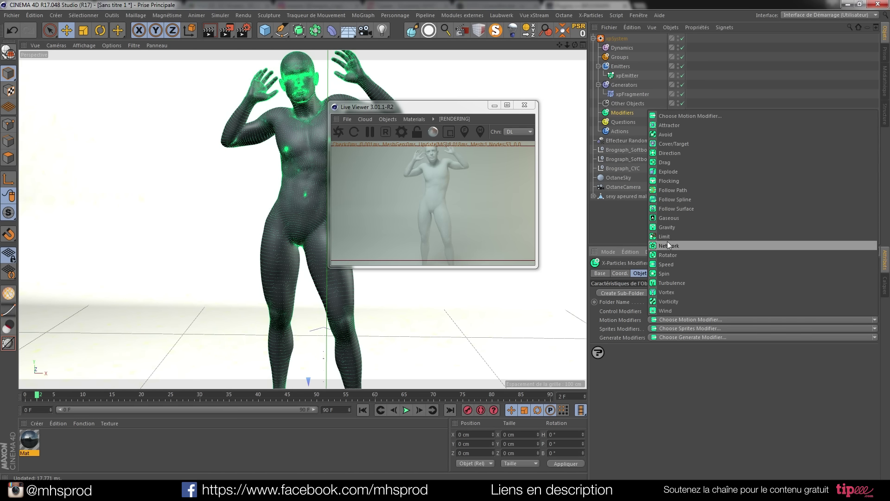
pyautogui.click(669, 285)
pyautogui.click(667, 272)
pyautogui.click(693, 274)
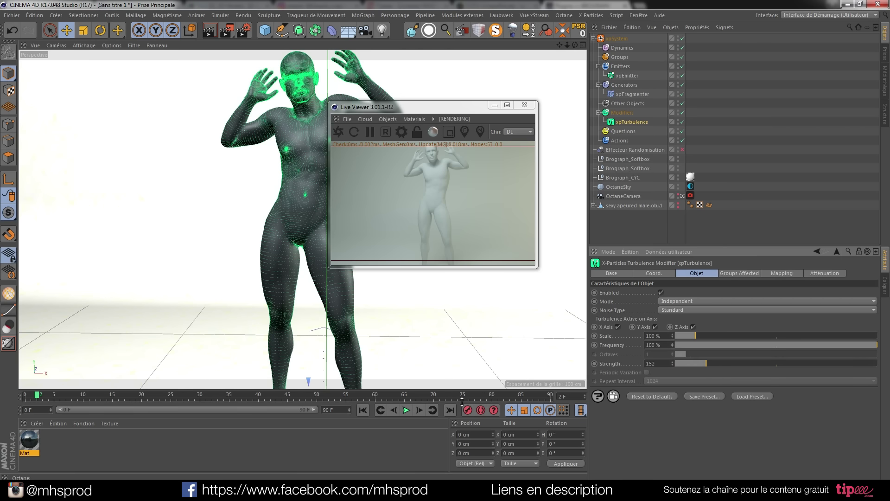
# Pause the live render, replay the turbulence simulation from the first frame, and view the Turbulence modifier's Atténuation settings
pyautogui.moveTo(409, 110); pyautogui.dragTo(641, 121)
pyautogui.click(583, 136)
pyautogui.click(365, 410)
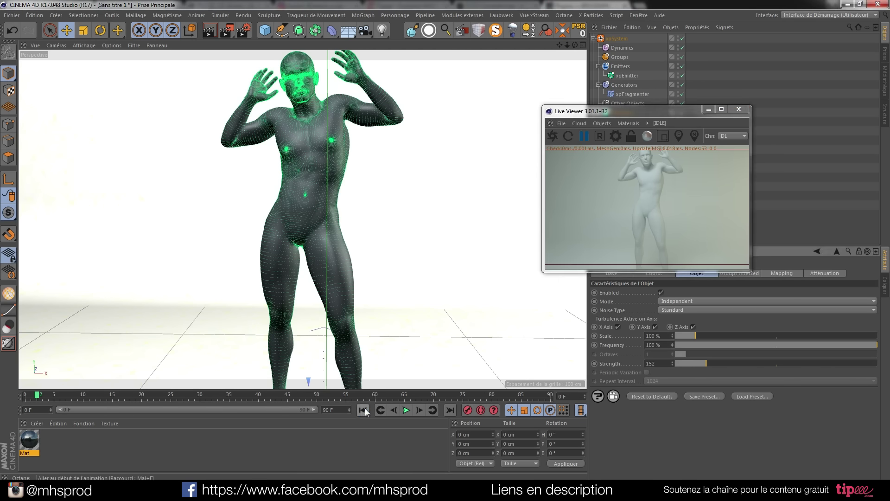
pyautogui.click(407, 410)
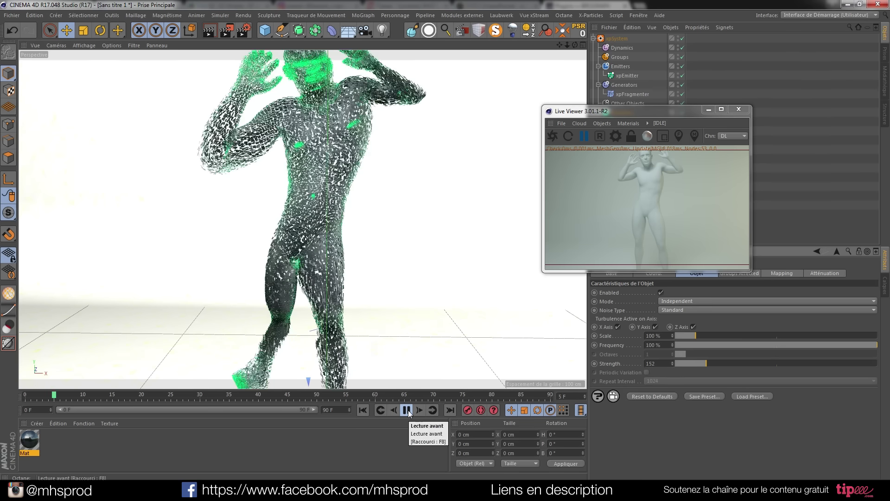
pyautogui.click(363, 409)
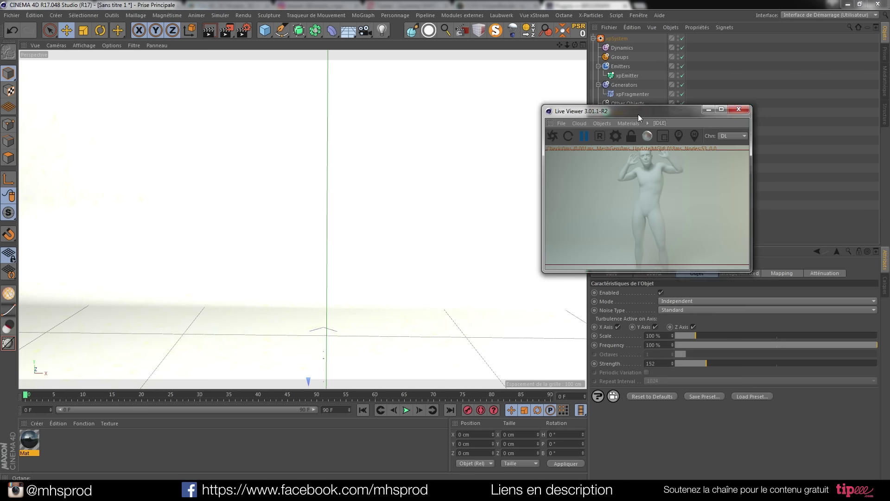
pyautogui.moveTo(638, 114); pyautogui.dragTo(496, 106)
pyautogui.click(821, 274)
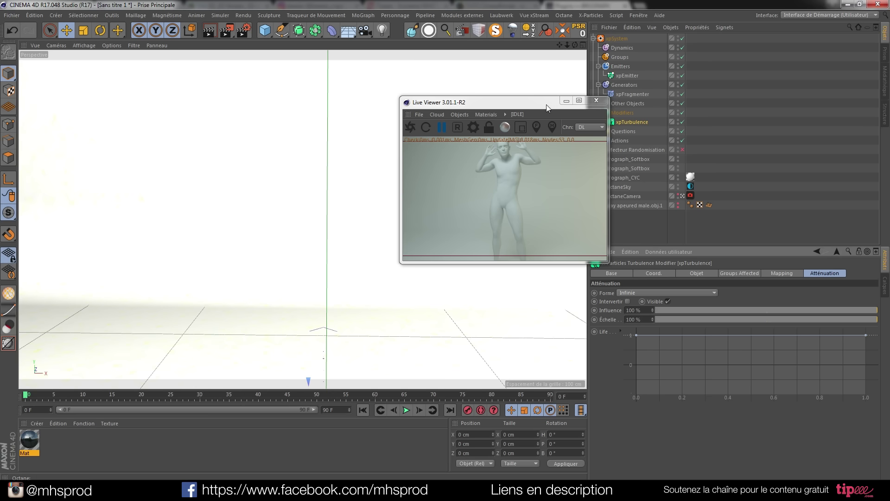
# Delete the whole xpSystem with its child objects from the scene
pyautogui.moveTo(546, 104); pyautogui.dragTo(467, 93)
pyautogui.click(620, 42)
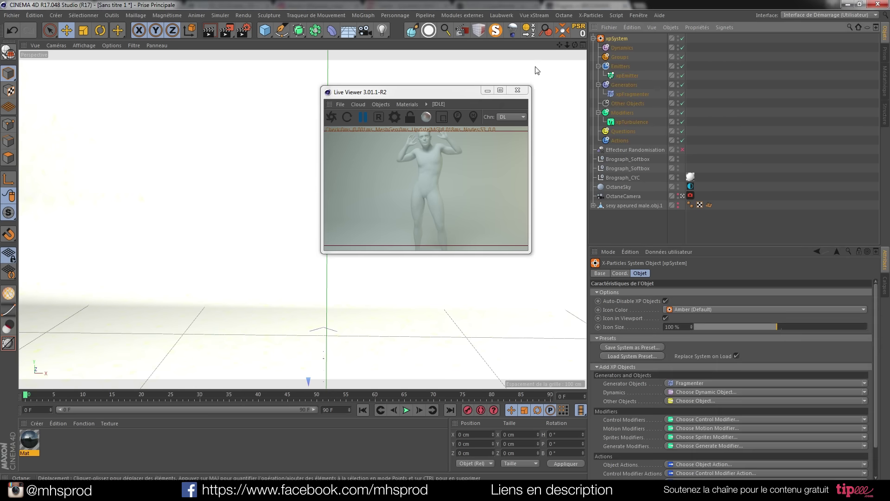
pyautogui.press('Delete')
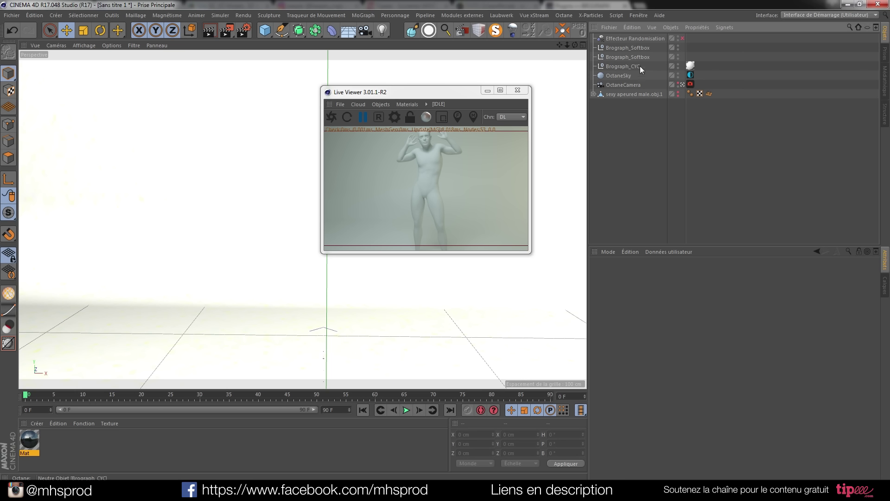
# Enable the Effecteur Randomisation, make the male mesh visible again and enable its PolyFX child
pyautogui.click(682, 38)
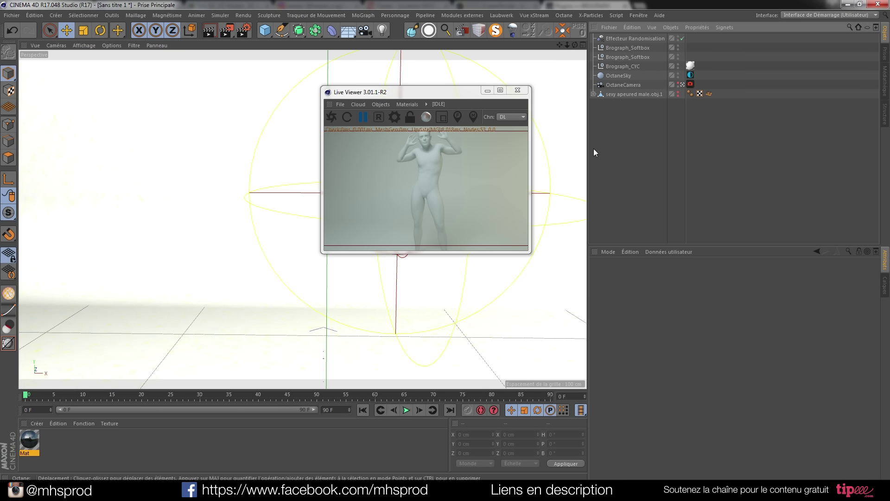
pyautogui.click(677, 93)
pyautogui.click(594, 94)
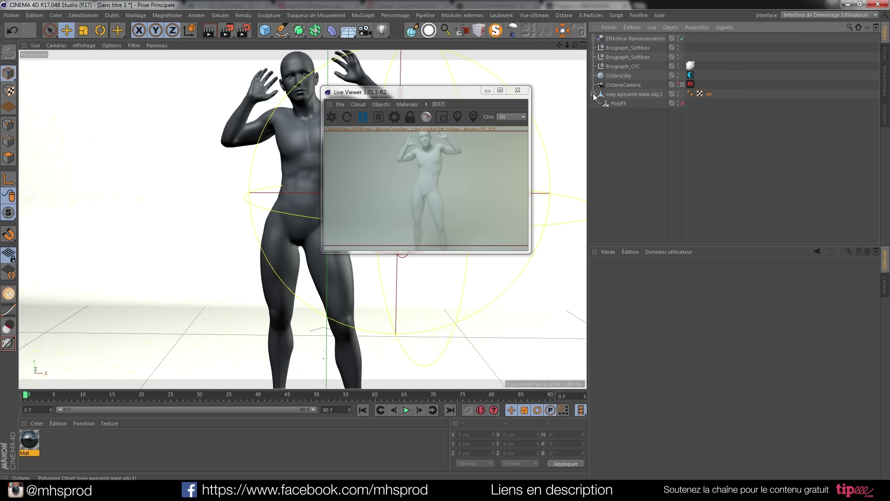
pyautogui.click(682, 103)
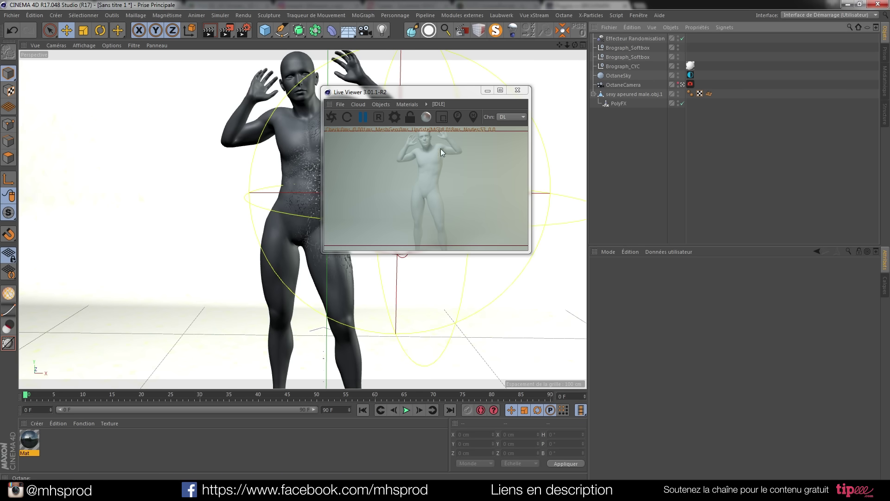
# Restart the Octane live render with the PolyFX effect and enlarge the Live Viewer, keeping it clear of the figure
pyautogui.moveTo(431, 252); pyautogui.dragTo(424, 289)
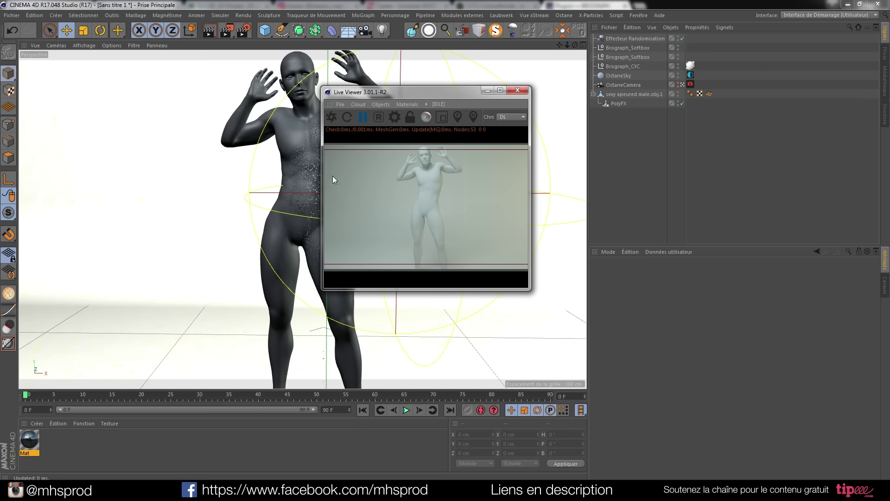
pyautogui.click(332, 117)
pyautogui.moveTo(322, 183); pyautogui.dragTo(290, 182)
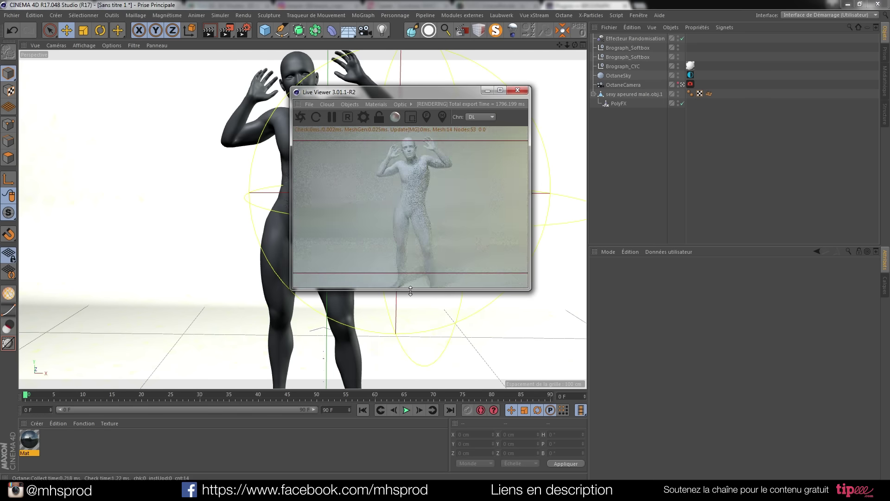
pyautogui.moveTo(411, 290); pyautogui.dragTo(409, 263)
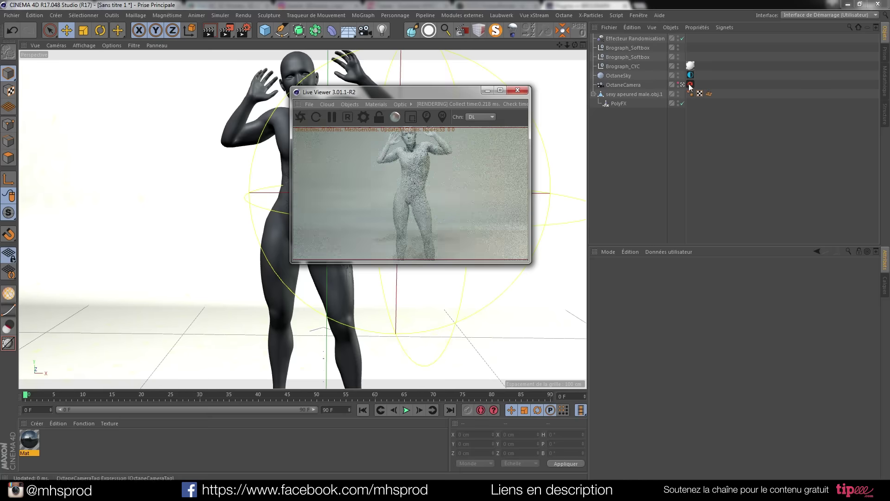
pyautogui.moveTo(386, 96); pyautogui.dragTo(668, 75)
# Reframe the camera so the whole figure, from raised hands to feet, fits in the shot
pyautogui.keyDown('alt'); pyautogui.moveTo(317, 188); pyautogui.dragTo(315, 204, button='right'); pyautogui.keyUp('alt')
pyautogui.keyDown('alt'); pyautogui.moveTo(316, 204); pyautogui.dragTo(305, 189); pyautogui.keyUp('alt')
pyautogui.keyDown('alt'); pyautogui.moveTo(305, 189); pyautogui.dragTo(305, 195, button='right'); pyautogui.keyUp('alt')
pyautogui.keyDown('alt'); pyautogui.moveTo(310, 193); pyautogui.dragTo(313, 193, button='middle'); pyautogui.keyUp('alt')
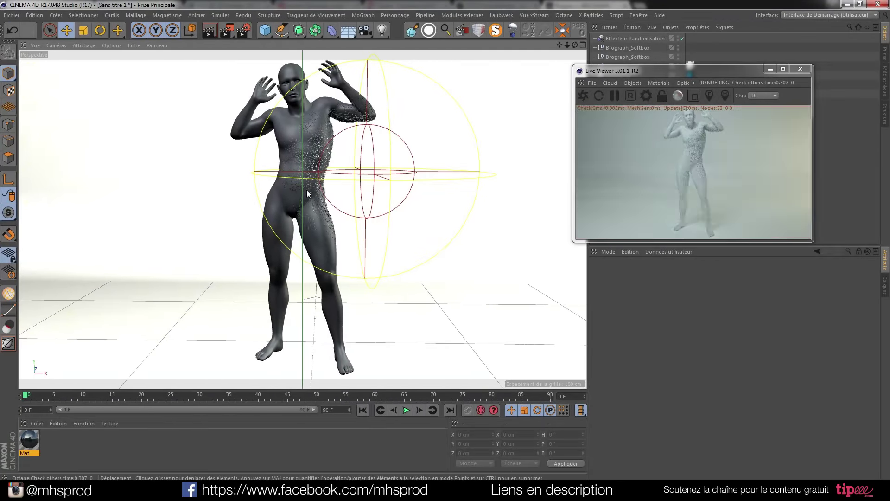
pyautogui.keyDown('alt'); pyautogui.moveTo(306, 190); pyautogui.dragTo(306, 191, button='right'); pyautogui.keyUp('alt')
pyautogui.keyDown('alt'); pyautogui.moveTo(306, 190); pyautogui.dragTo(311, 192, button='middle'); pyautogui.keyUp('alt')
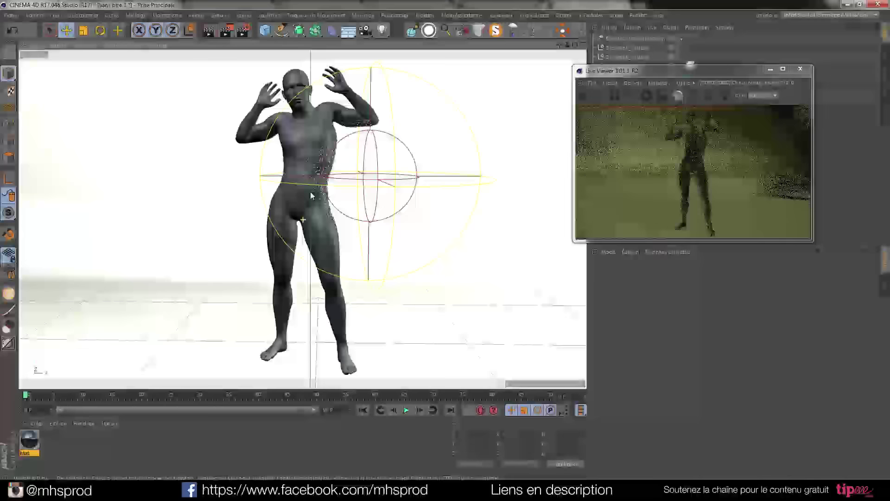
# Add an Octane ObjectTag to the male mesh and set its Layer ID to 2
pyautogui.moveTo(697, 74); pyautogui.dragTo(438, 68)
pyautogui.rightClick(645, 95)
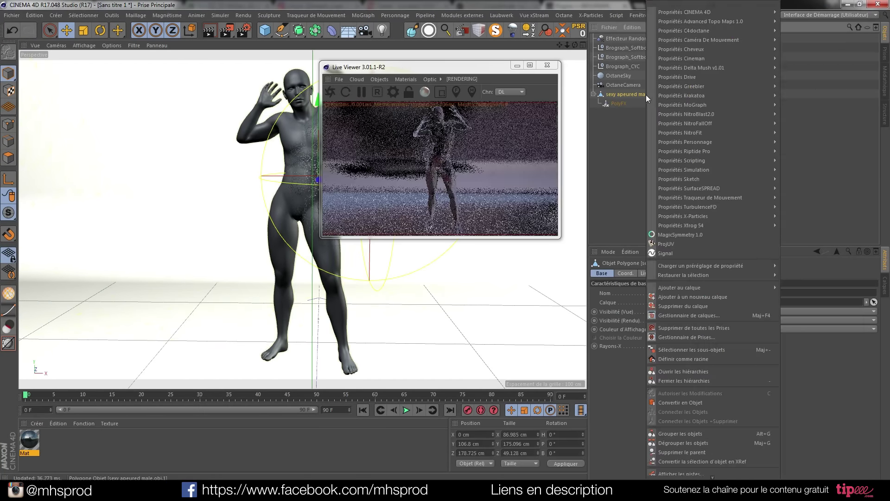
pyautogui.moveTo(742, 30)
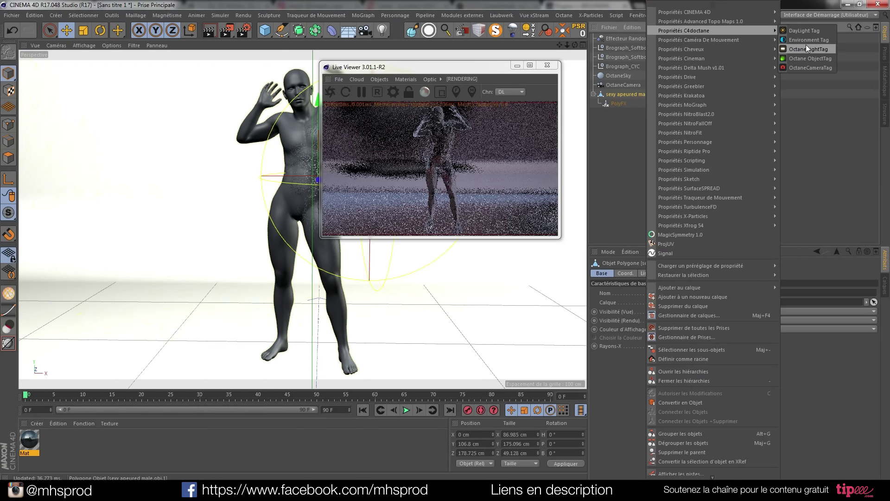
pyautogui.click(807, 58)
pyautogui.click(800, 273)
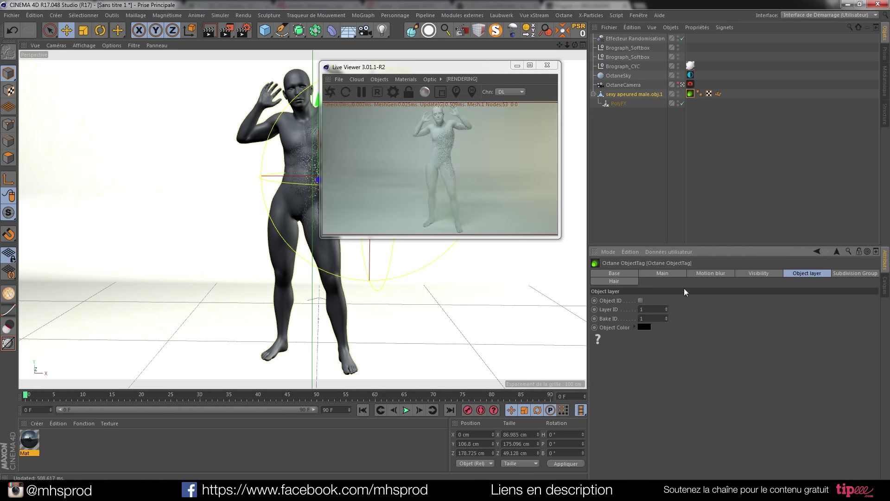
pyautogui.click(666, 308)
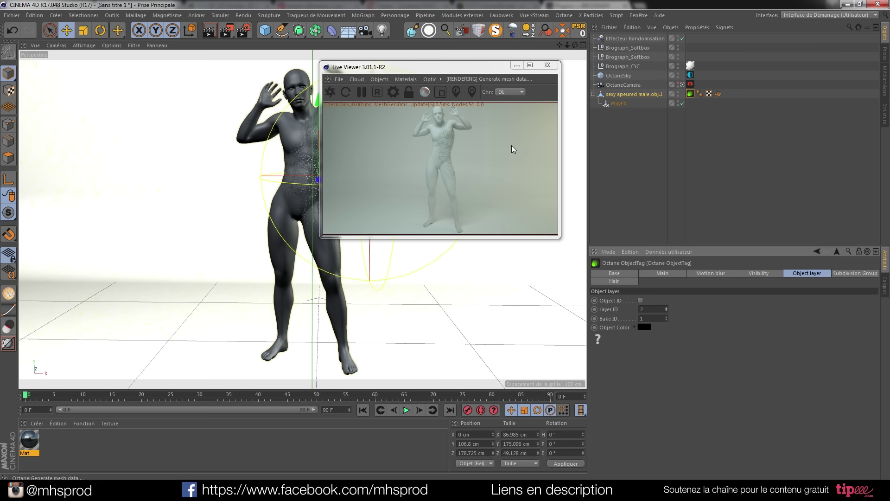
# Enable Octane render passes in the render settings, with PSD format and 16 Bit/Channel depth
pyautogui.click(247, 35)
pyautogui.click(98, 103)
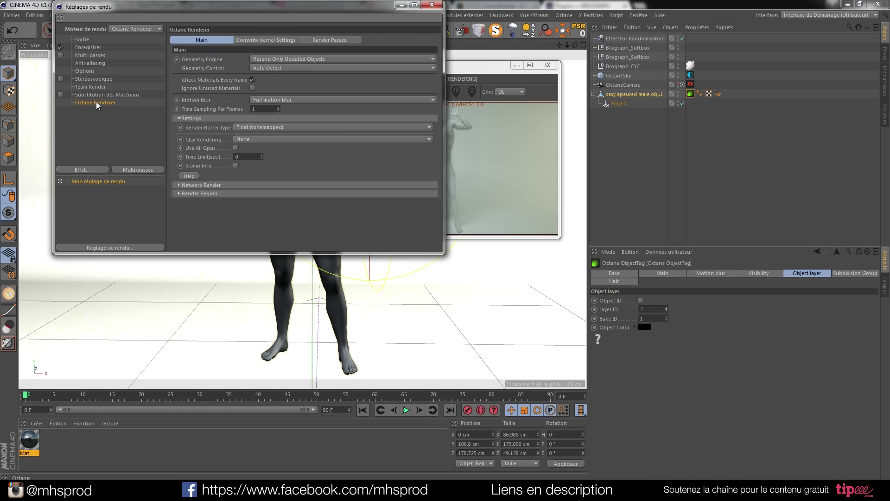
pyautogui.click(330, 41)
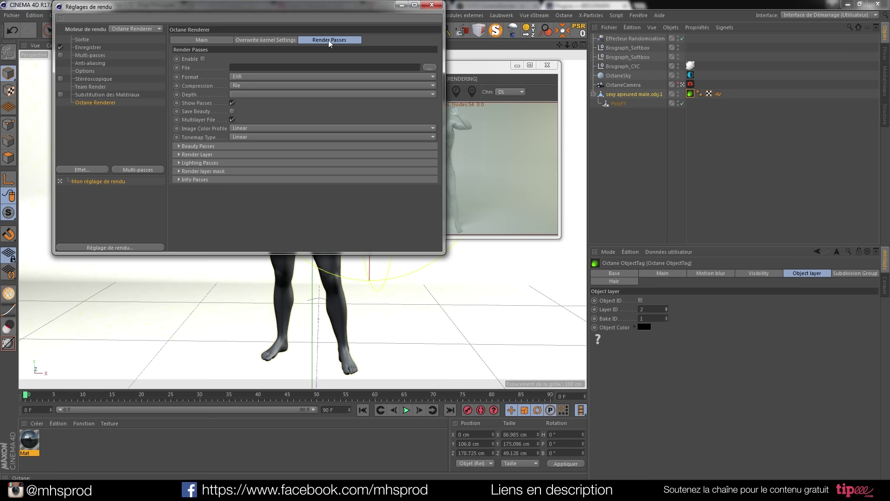
pyautogui.click(259, 78)
pyautogui.click(239, 99)
pyautogui.click(241, 86)
pyautogui.click(245, 102)
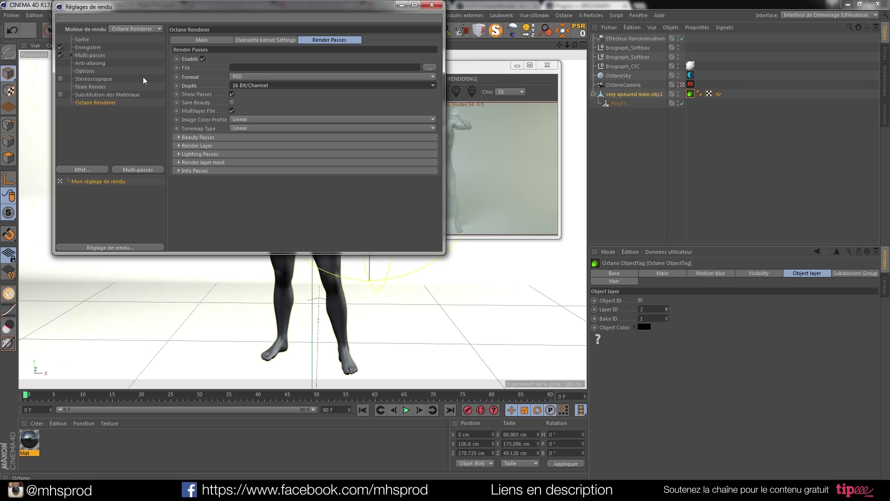
# Set the standard image to save as PNG at 16 bits/canal under D:\images\images 3D\111111
pyautogui.click(88, 48)
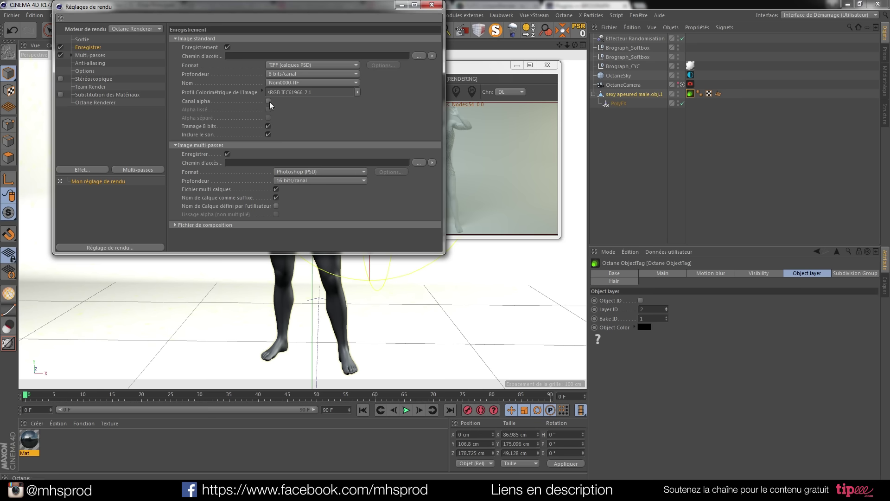
pyautogui.click(339, 68)
pyautogui.click(287, 158)
pyautogui.click(338, 75)
pyautogui.click(338, 91)
pyautogui.click(419, 56)
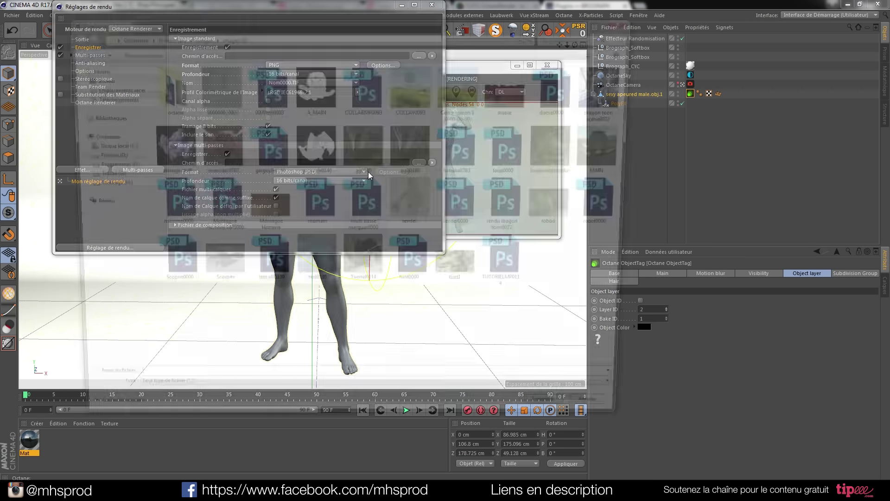
pyautogui.write('111111')
pyautogui.click(578, 427)
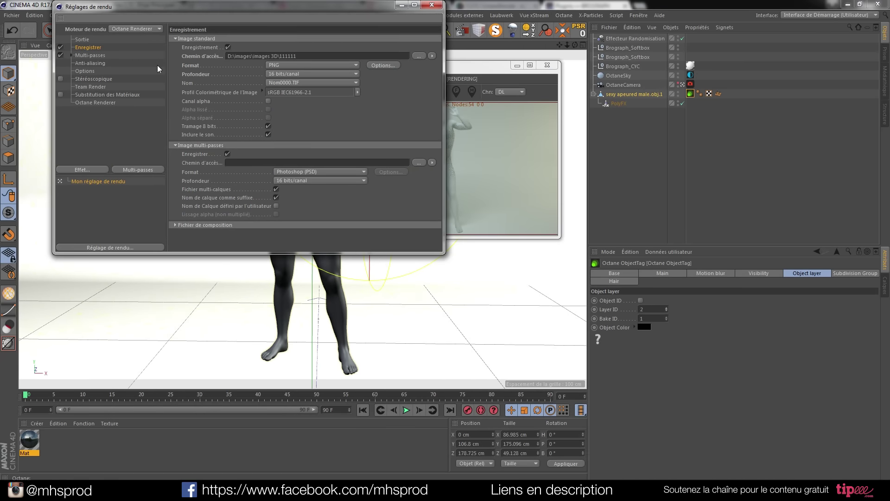
pyautogui.click(93, 103)
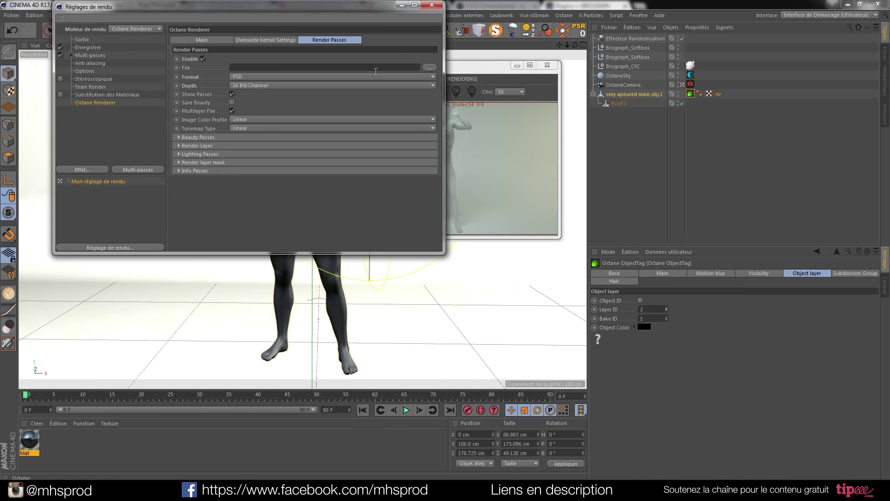
pyautogui.click(430, 68)
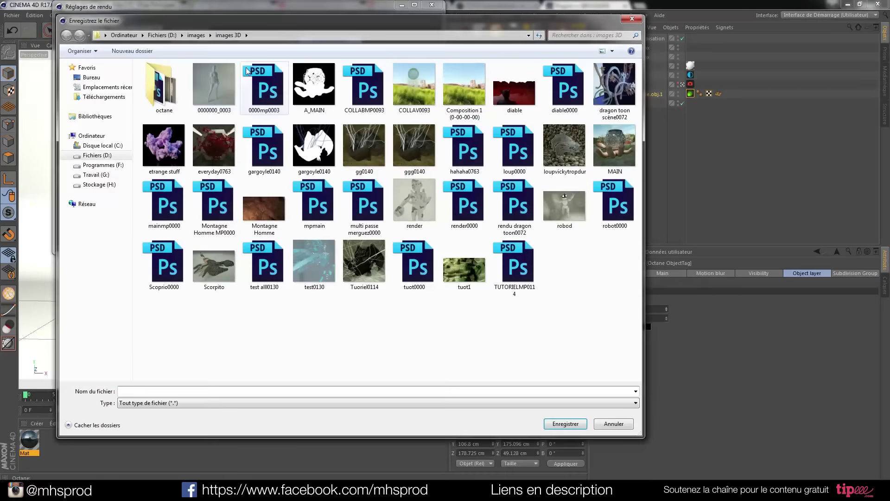
pyautogui.write('11111111111mp')
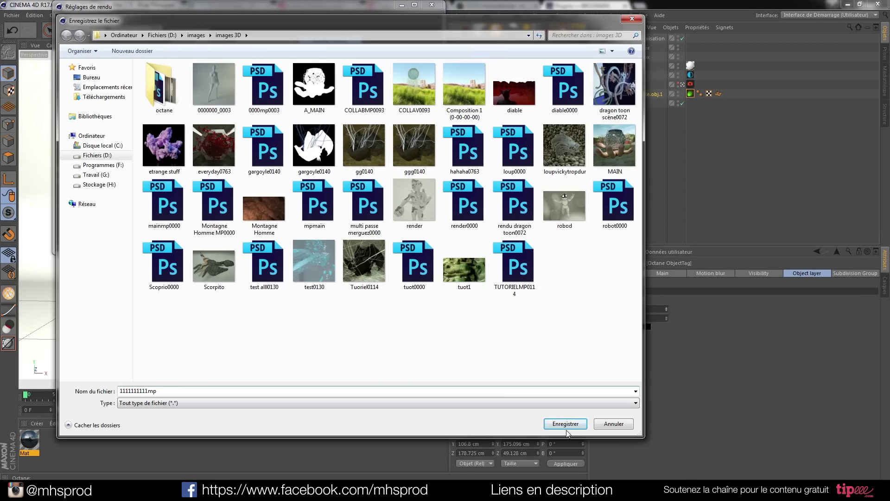
pyautogui.click(566, 424)
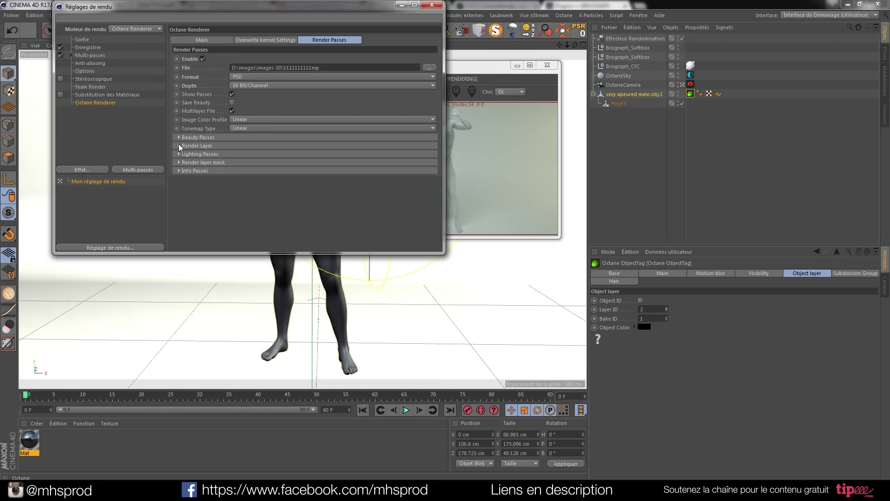
# Enable the Z-depth and AO info passes, then close the render settings and start the final render
pyautogui.click(179, 163)
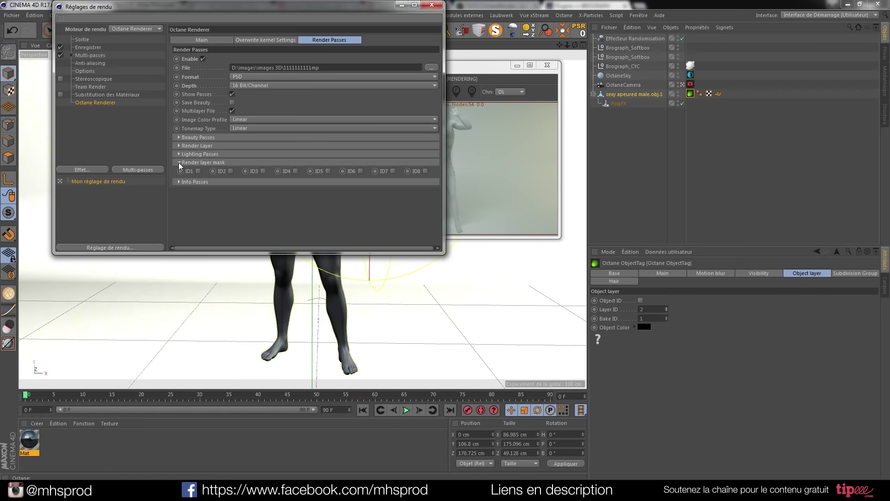
pyautogui.click(178, 163)
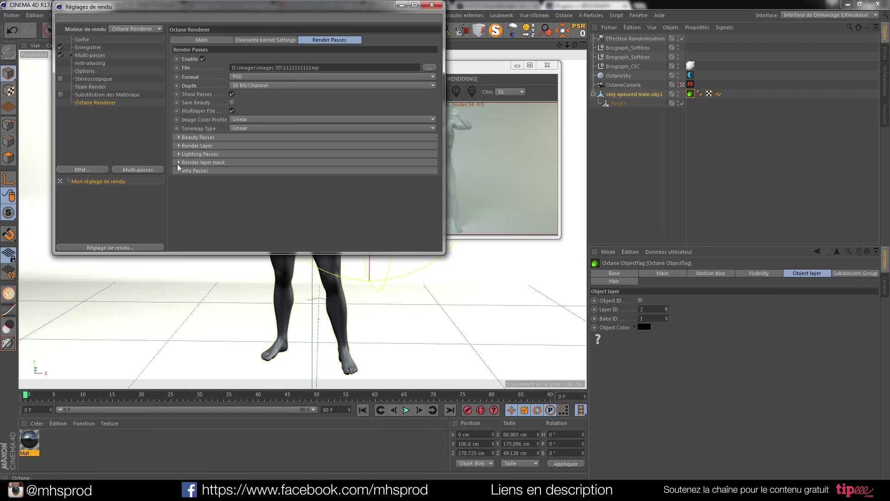
pyautogui.click(179, 171)
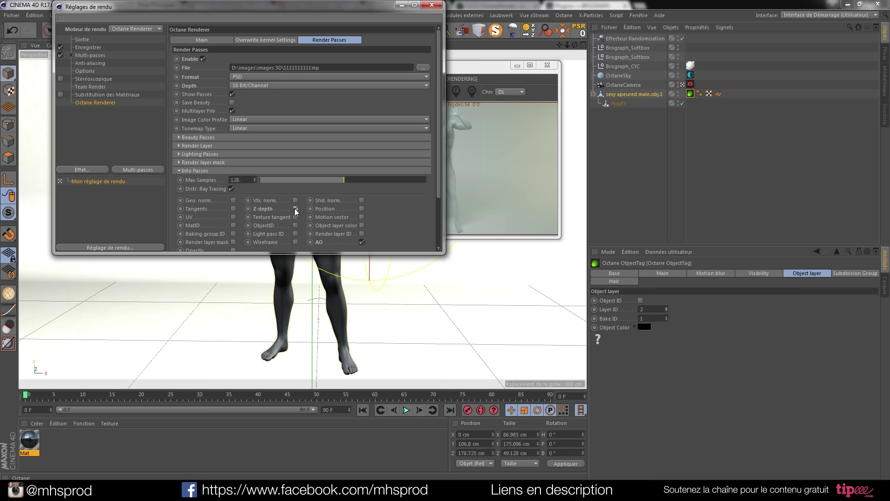
pyautogui.click(431, 4)
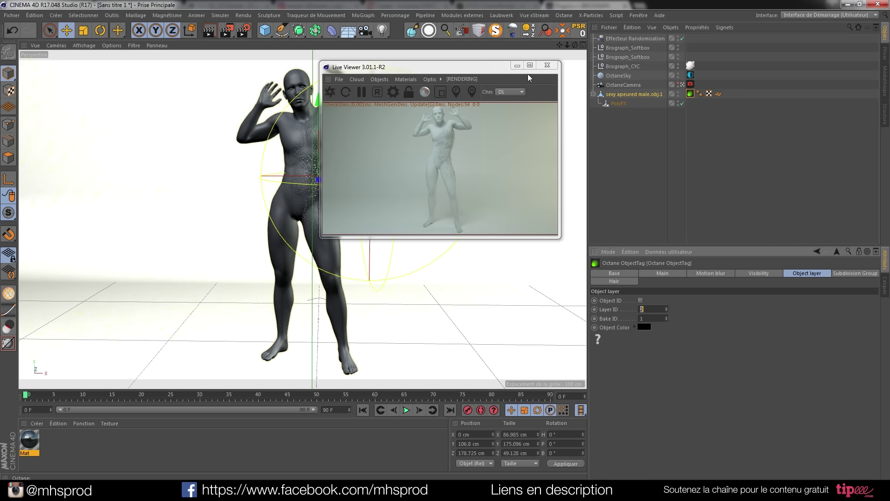
pyautogui.click(230, 33)
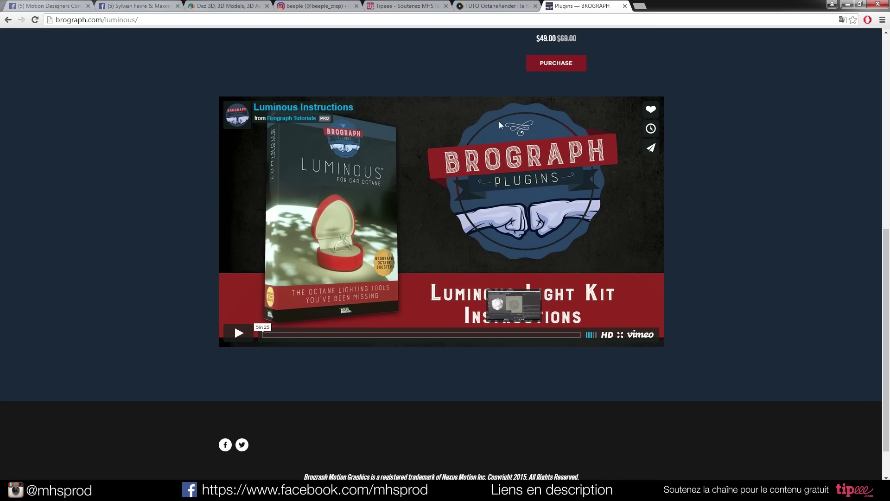
# Switch to the browser, close the chat on the Motion Designers Community Facebook group and look through its posts
pyautogui.click(73, 8)
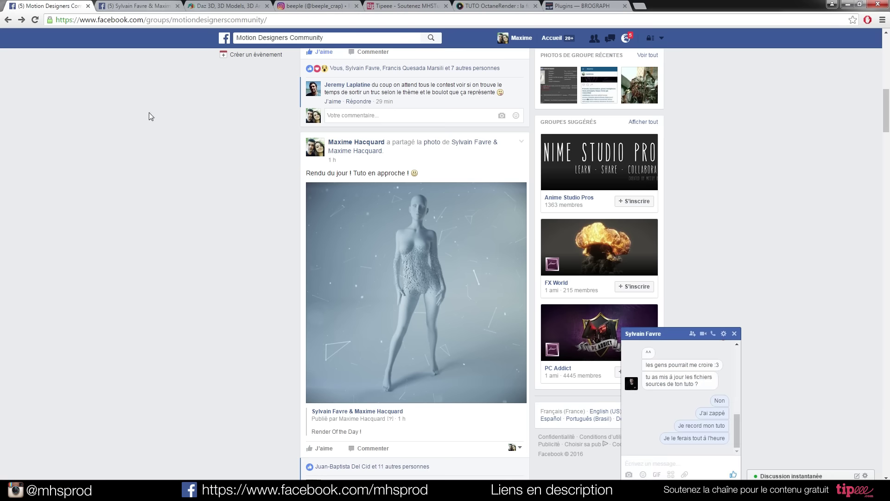
pyautogui.click(734, 334)
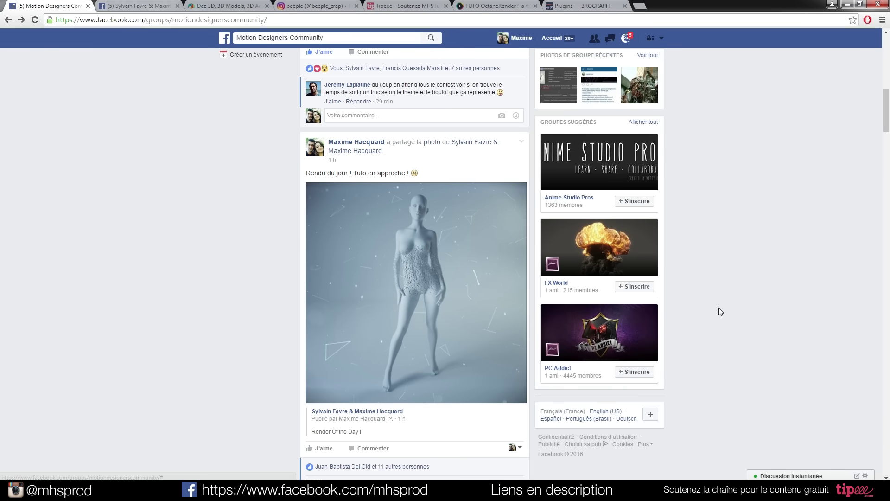
pyautogui.scroll(5, 267, 205)
pyautogui.scroll(6, 268, 205)
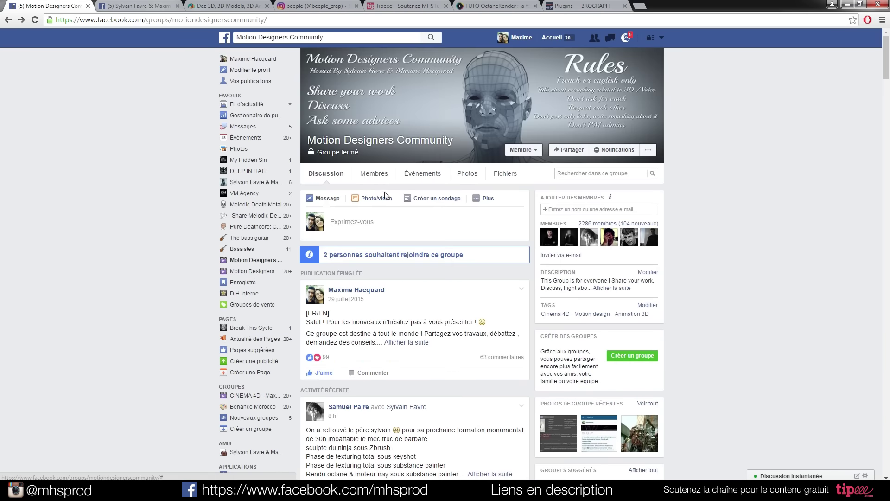
pyautogui.scroll(-1, 419, 257)
pyautogui.scroll(-13, 418, 257)
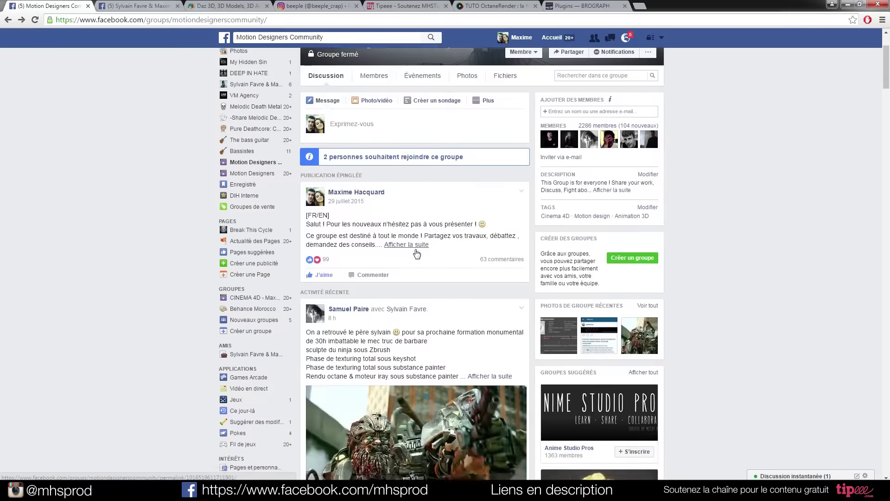
pyautogui.scroll(-20, 418, 249)
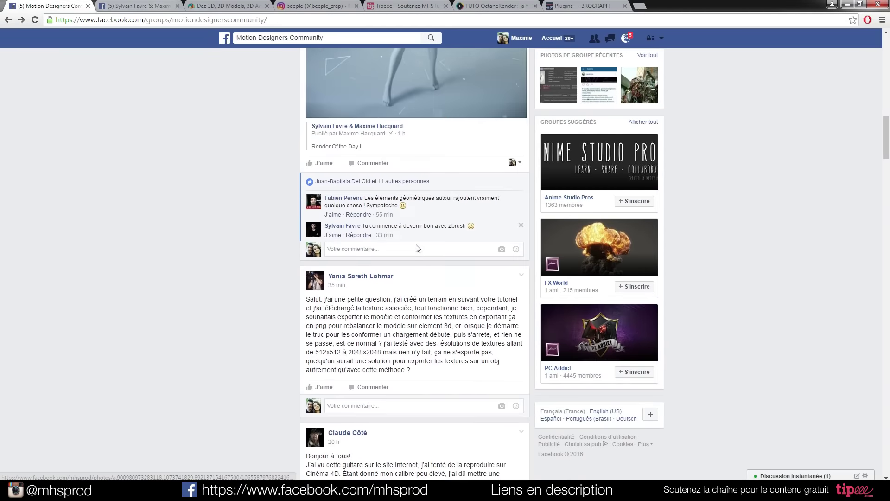
pyautogui.scroll(-10, 417, 247)
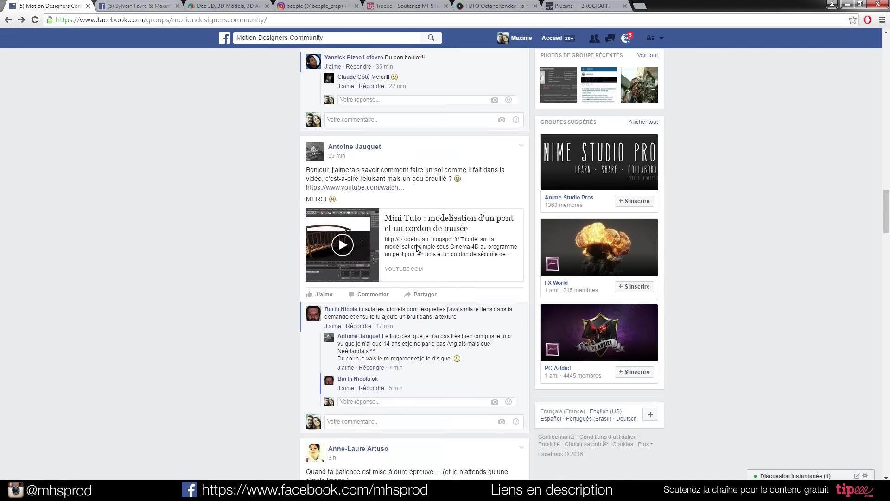
pyautogui.scroll(-11, 418, 246)
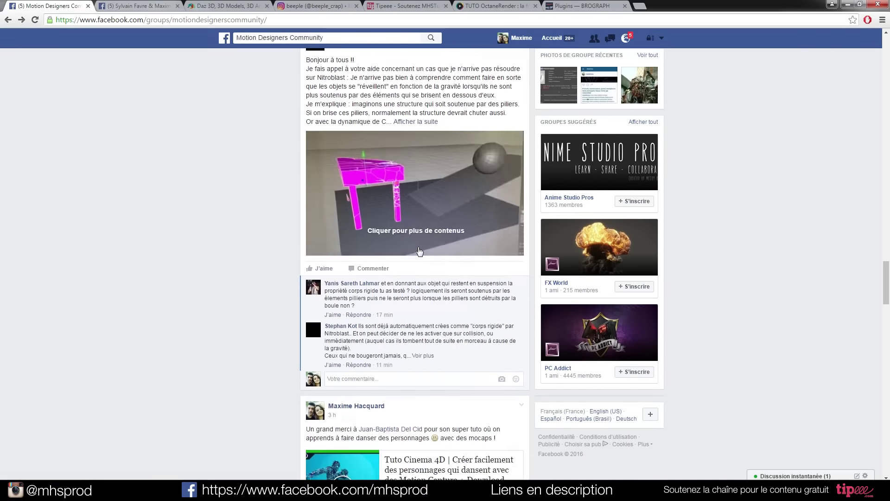
pyautogui.scroll(-4, 419, 246)
pyautogui.scroll(-6, 421, 247)
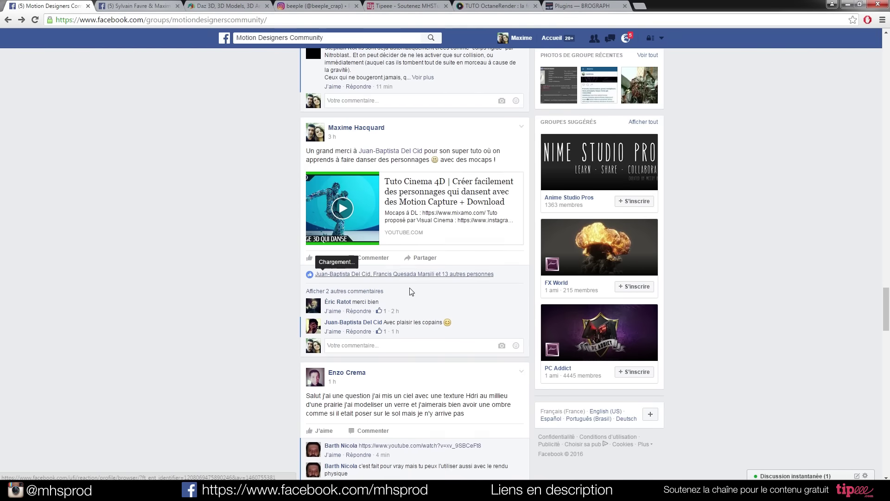
pyautogui.scroll(-4, 413, 281)
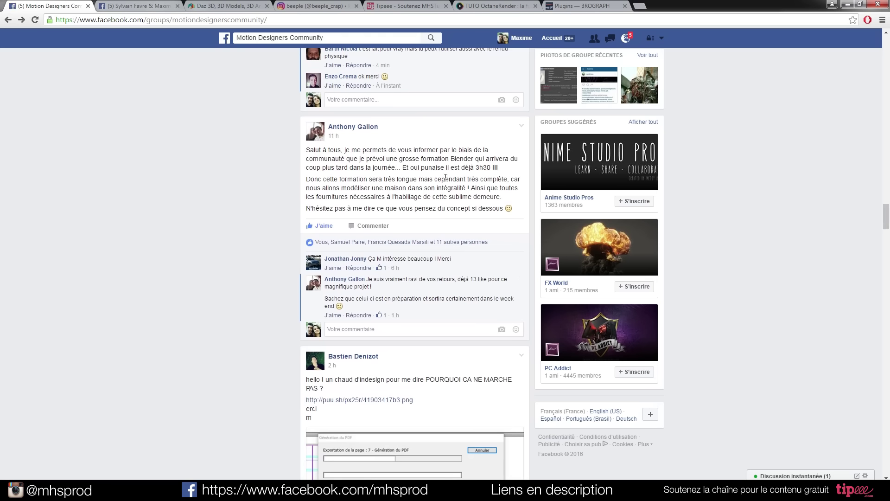
# Look through the render posts on the mhsprod Facebook page
pyautogui.click(146, 6)
pyautogui.scroll(3, 489, 250)
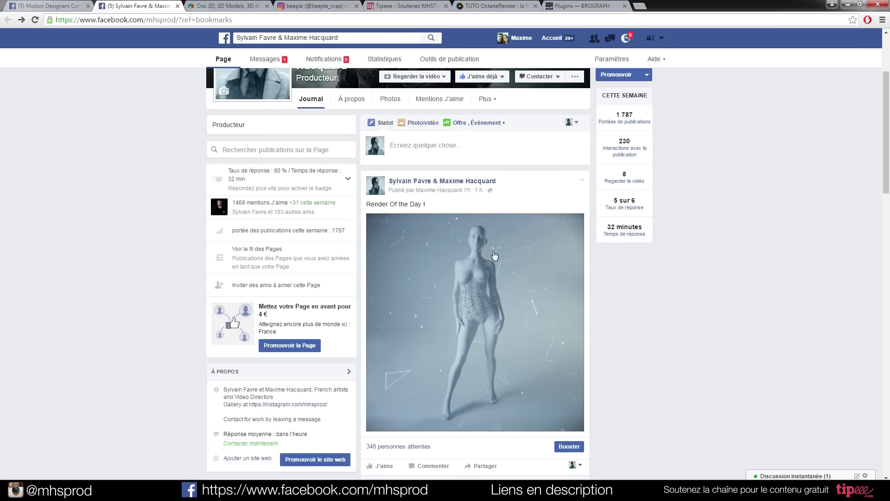
pyautogui.scroll(2, 486, 247)
pyautogui.scroll(-4, 266, 244)
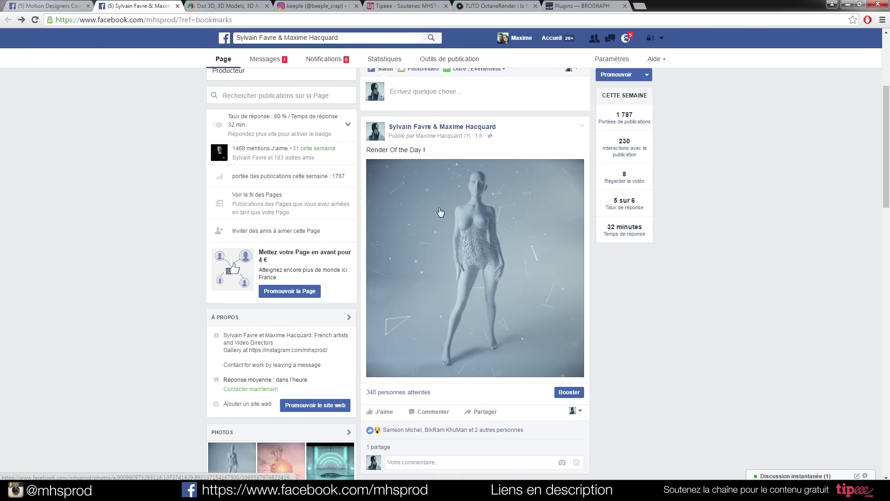
pyautogui.scroll(-4, 440, 211)
pyautogui.scroll(-5, 441, 211)
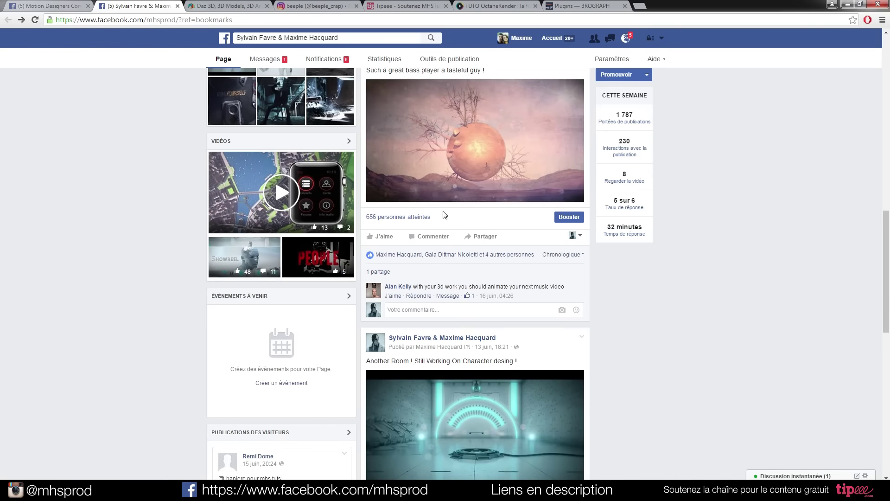
pyautogui.scroll(-5, 446, 218)
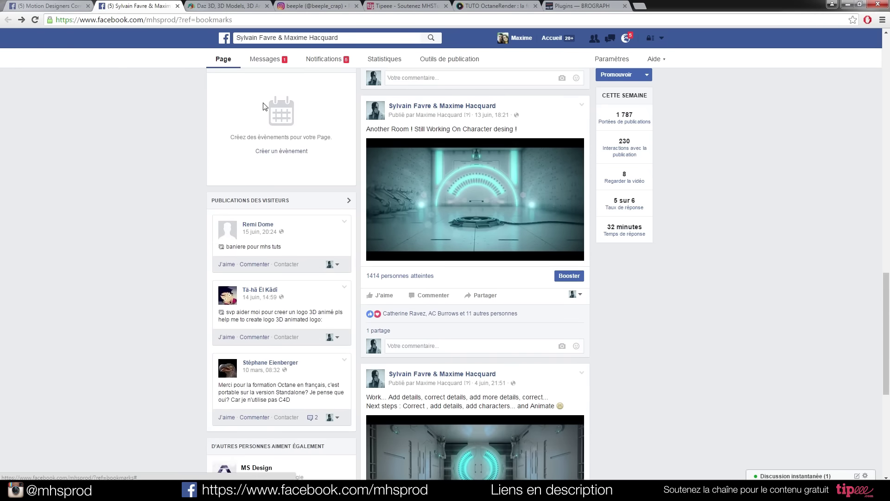
# Open the Instagram profile at instagram.com/mhsprod in place of the beeple_crap profile
pyautogui.click(314, 8)
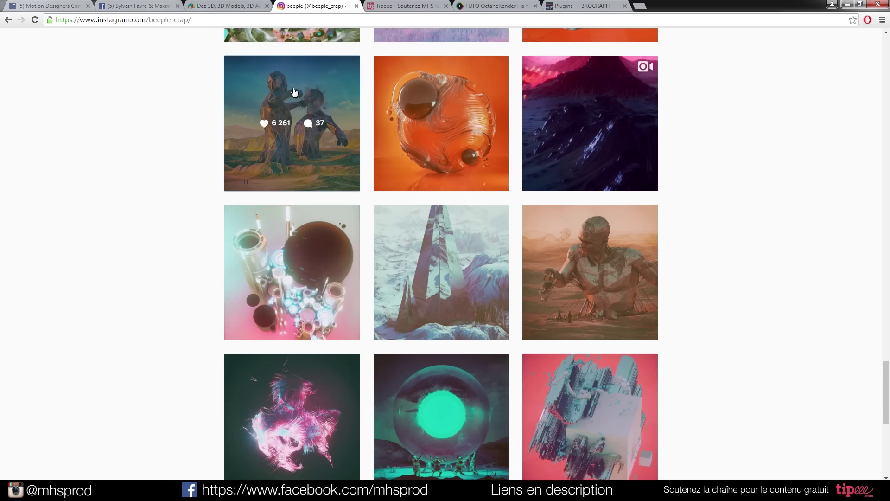
pyautogui.scroll(7, 195, 30)
pyautogui.moveTo(148, 22); pyautogui.dragTo(238, 23)
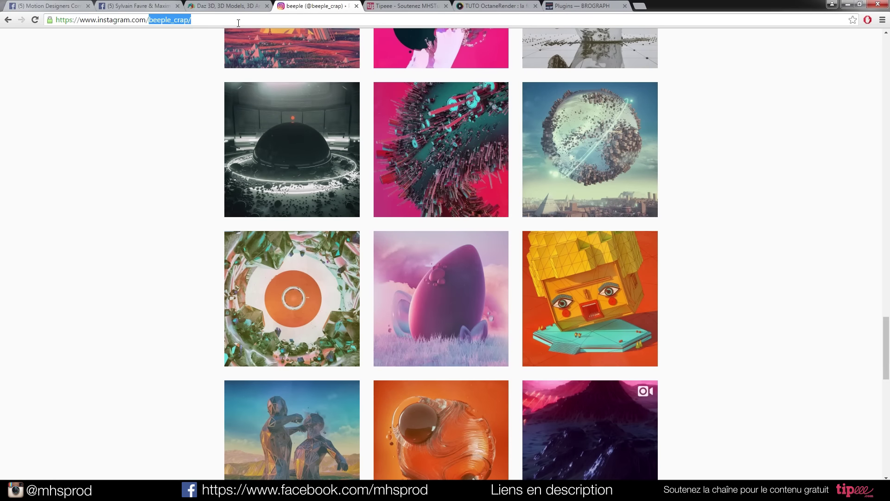
pyautogui.write('mhsprod')
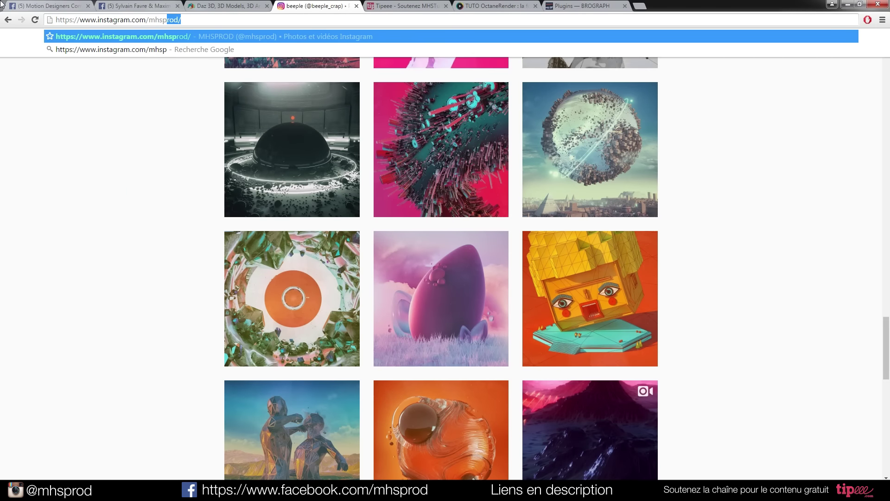
pyautogui.press('Return')
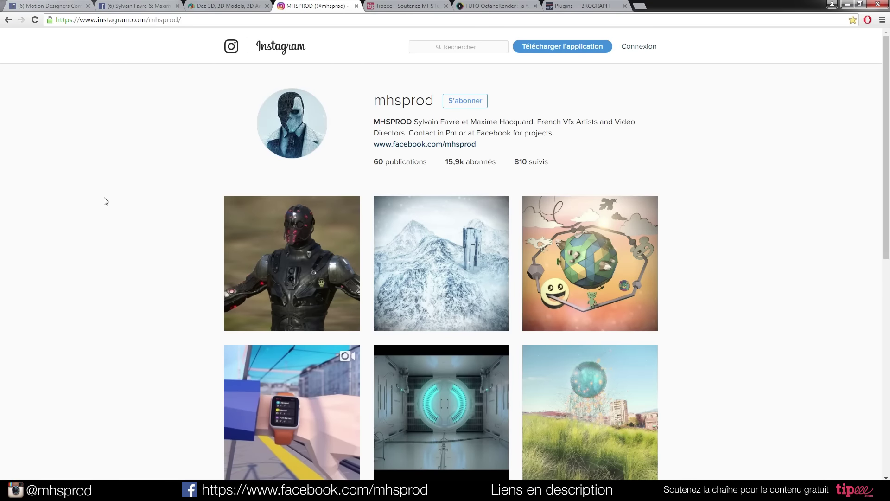
# Browse the mhsprod Instagram posts and load more of them
pyautogui.scroll(-2, 111, 186)
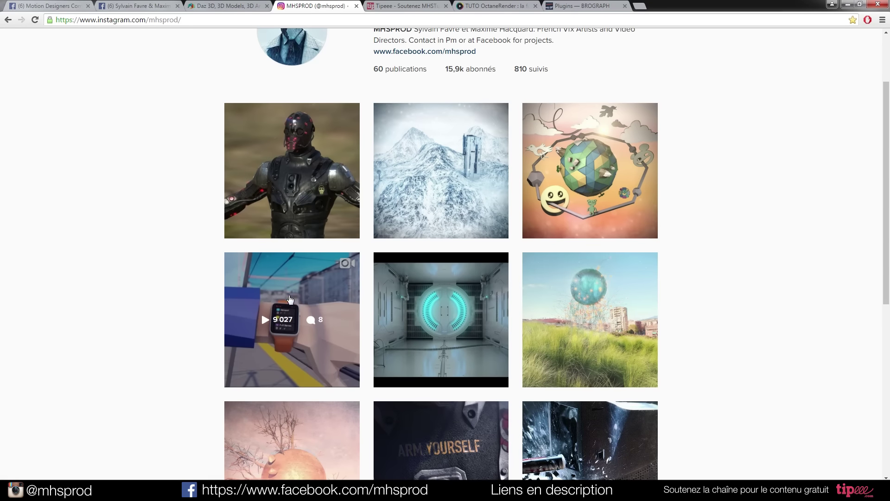
pyautogui.scroll(-1, 666, 286)
pyautogui.scroll(-3, 666, 286)
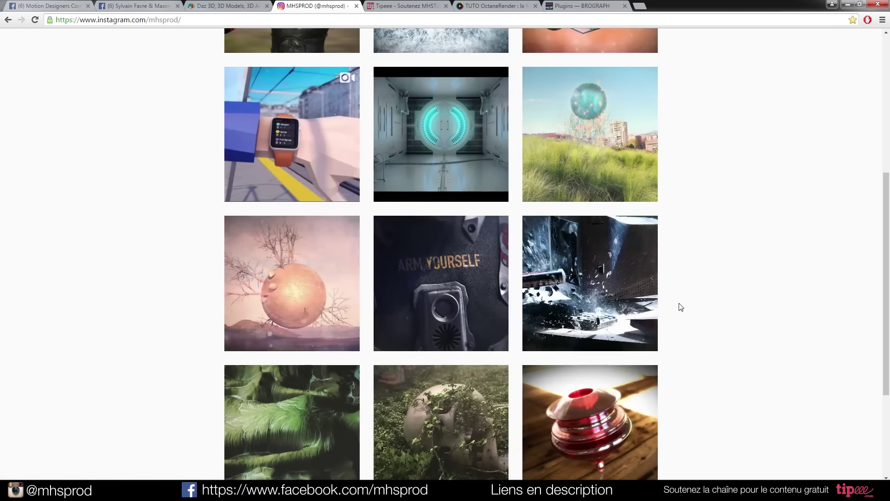
pyautogui.scroll(-3, 195, 265)
pyautogui.click(429, 388)
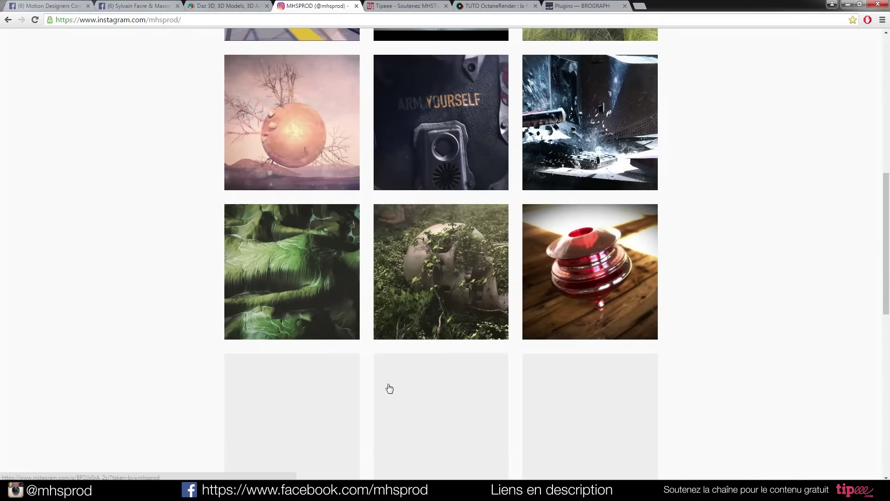
# Look through the older renders on the mhsprod Instagram profile and show the MHSTuts support page on Tipeee
pyautogui.scroll(-5, 88, 268)
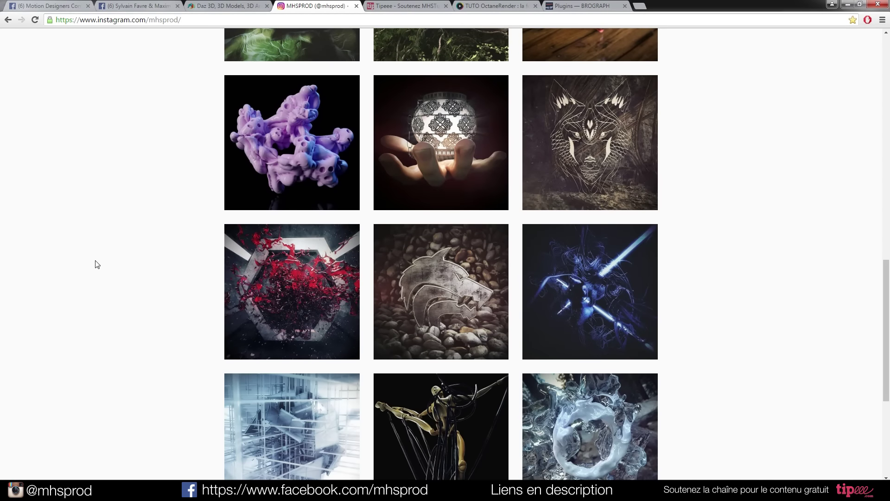
pyautogui.scroll(-4, 97, 265)
pyautogui.scroll(-1, 95, 266)
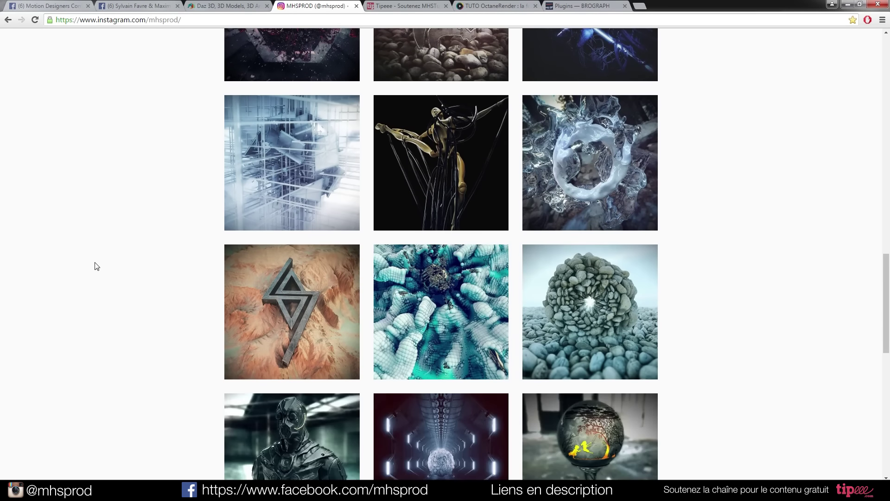
pyautogui.click(402, 7)
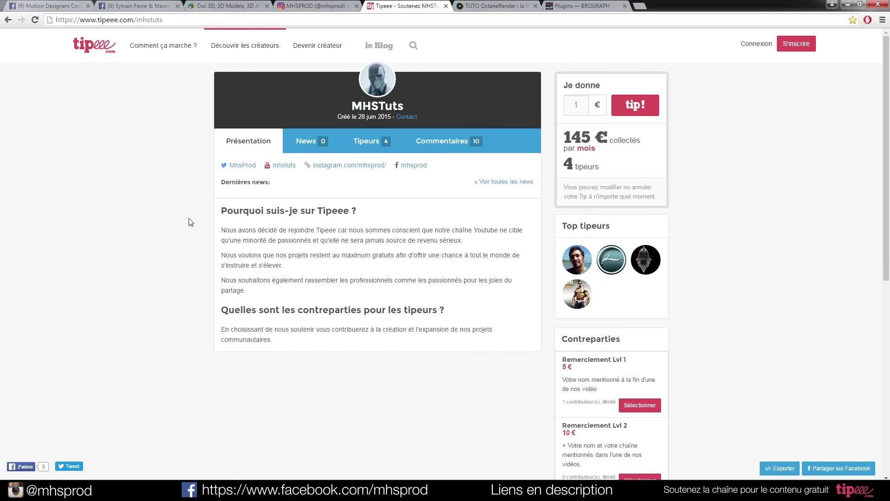
pyautogui.click(583, 105)
# Open the OctaneRender course page on Tuto.com and review its programme, chapter list, trainer section and customer reviews
pyautogui.click(479, 7)
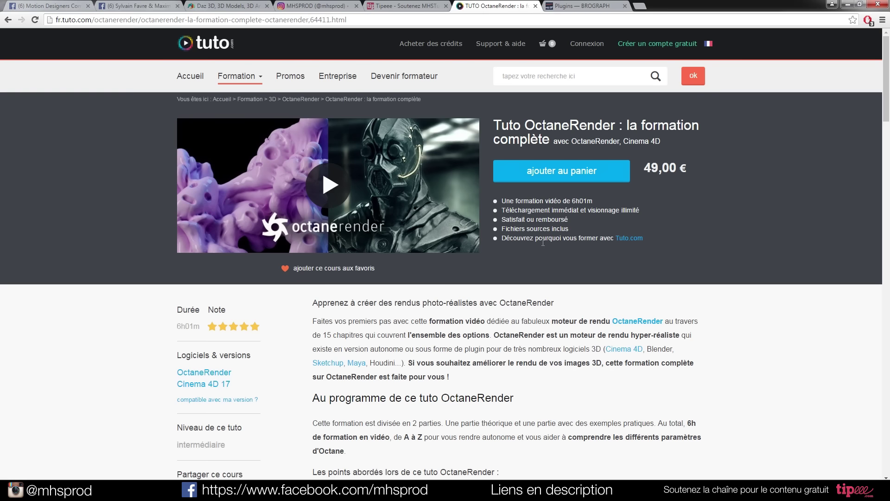
pyautogui.scroll(-3, 355, 311)
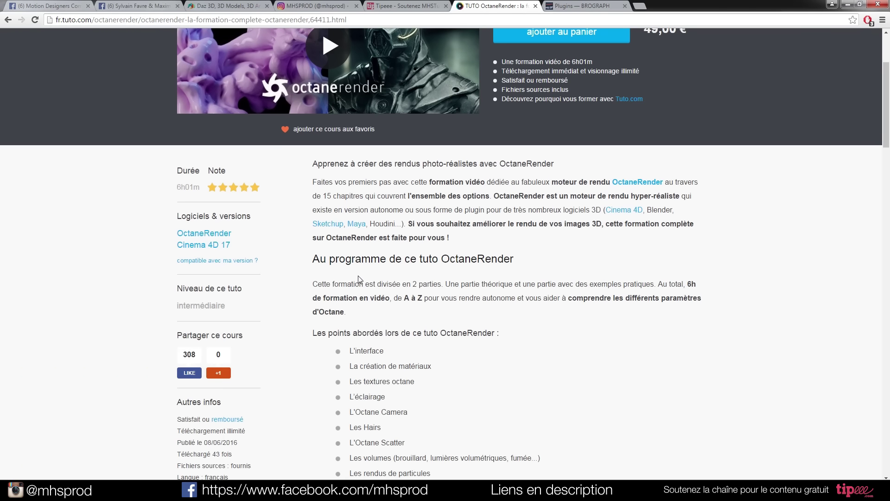
pyautogui.scroll(-4, 361, 277)
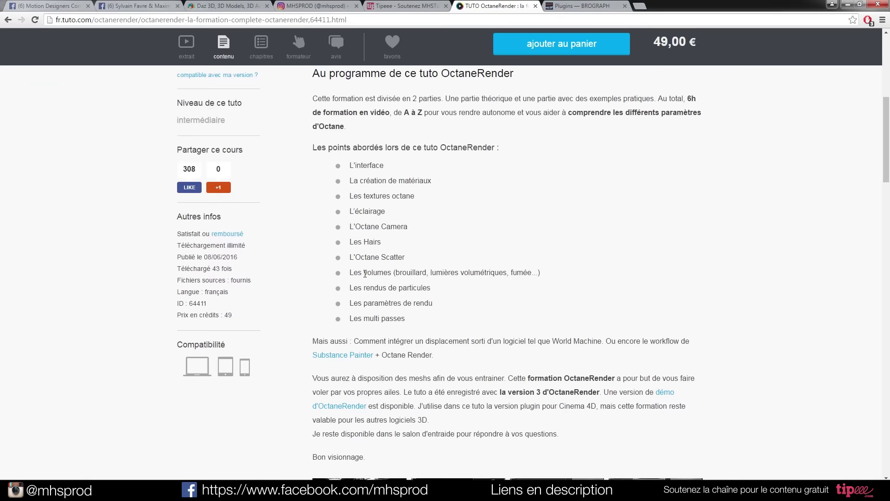
pyautogui.scroll(-3, 366, 274)
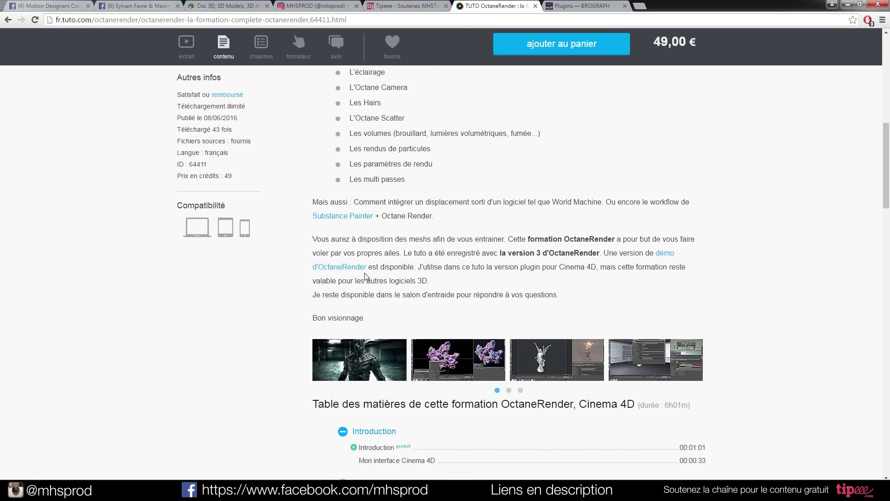
pyautogui.scroll(-10, 365, 275)
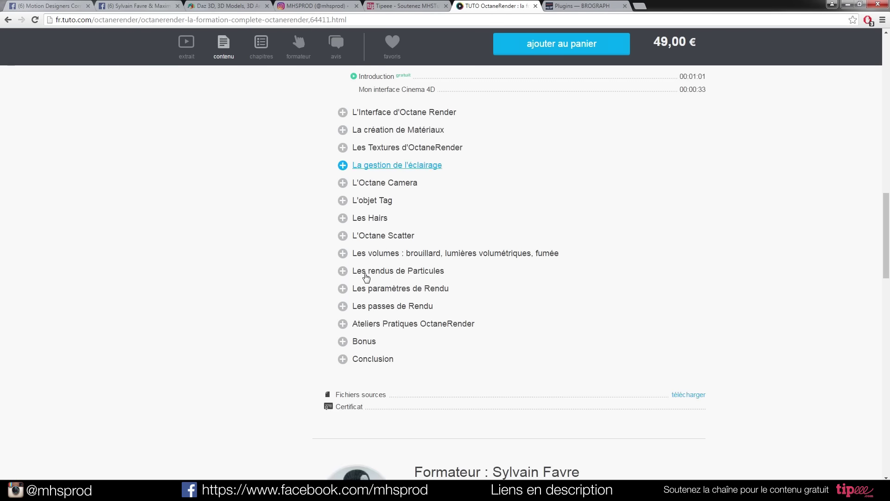
pyautogui.scroll(-10, 366, 277)
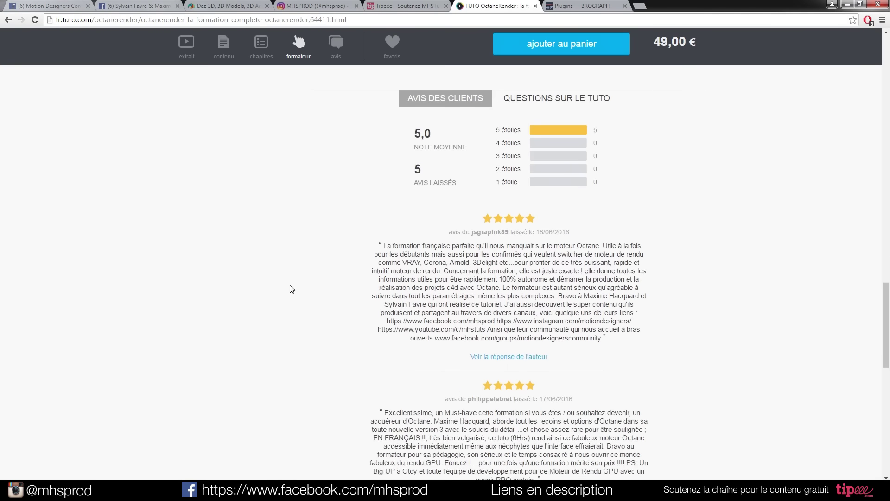
pyautogui.scroll(-5, 284, 290)
pyautogui.scroll(12, 281, 299)
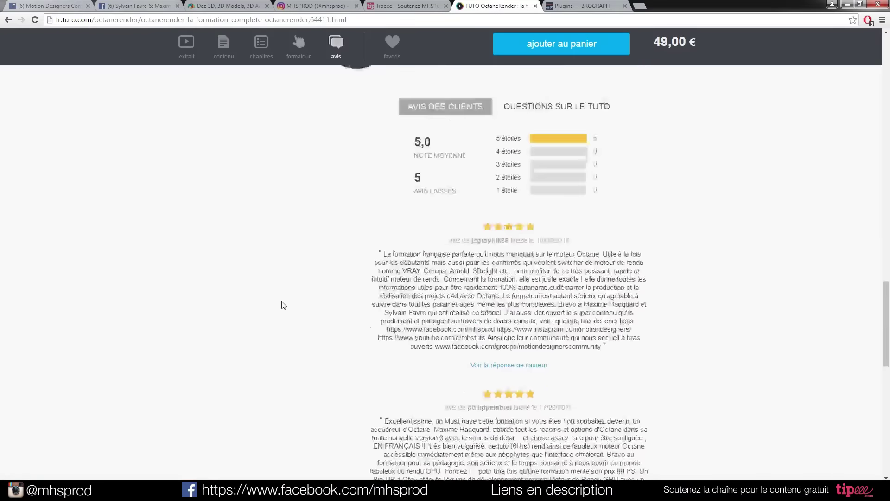
pyautogui.scroll(1, 290, 309)
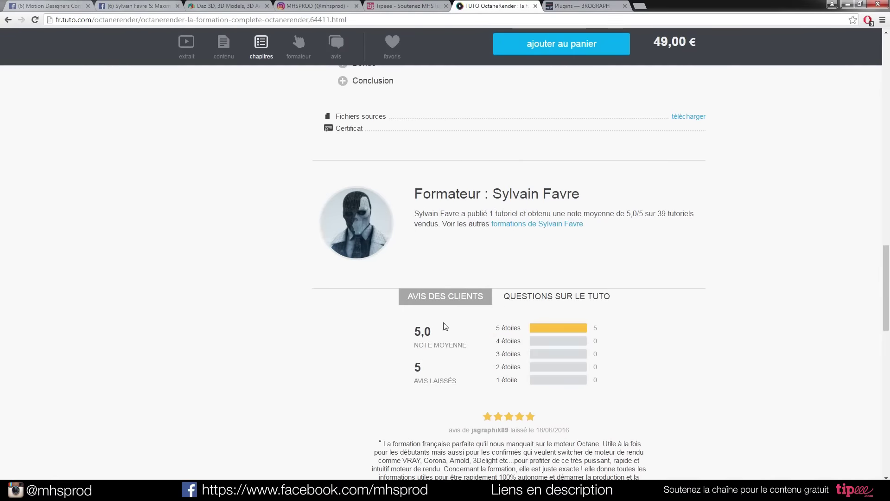
pyautogui.scroll(15, 255, 241)
pyautogui.scroll(7, 256, 253)
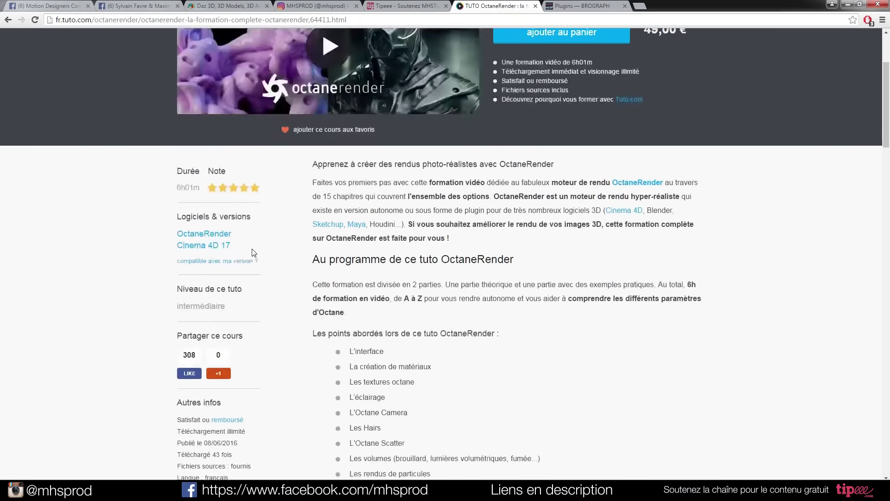
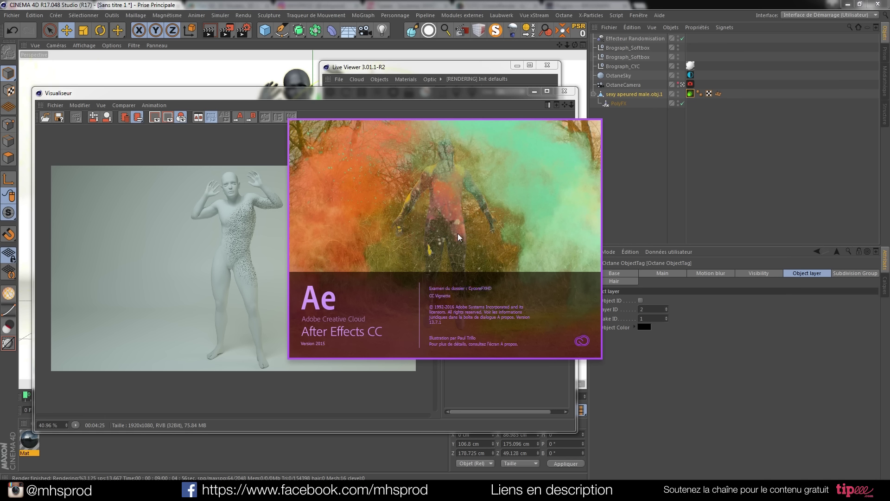
# Switch to Cinema 4D, inspect the finished render of the figure up close, and close the render viewer and the Octane Live Viewer
pyautogui.click(220, 93)
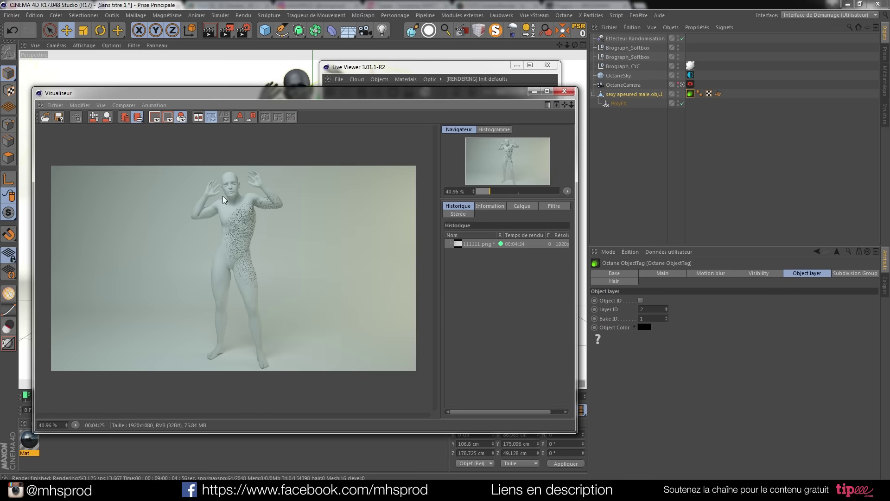
pyautogui.scroll(2, 225, 199)
pyautogui.scroll(-1, 263, 169)
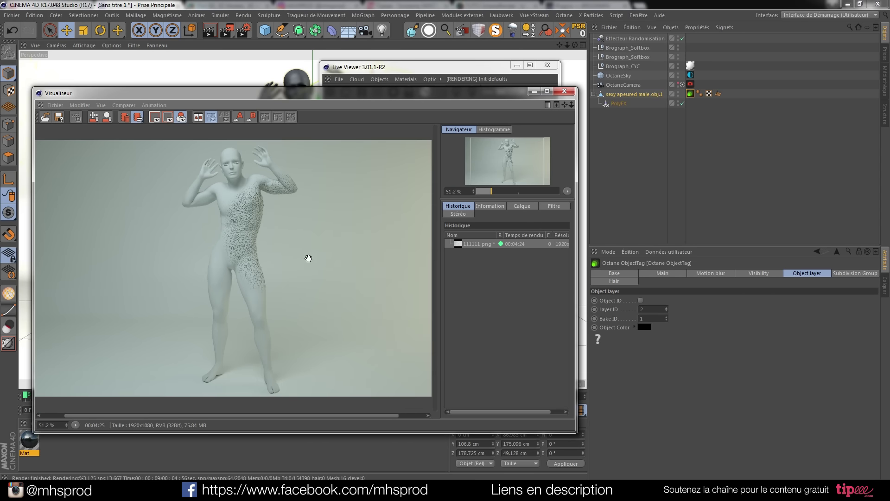
pyautogui.click(564, 92)
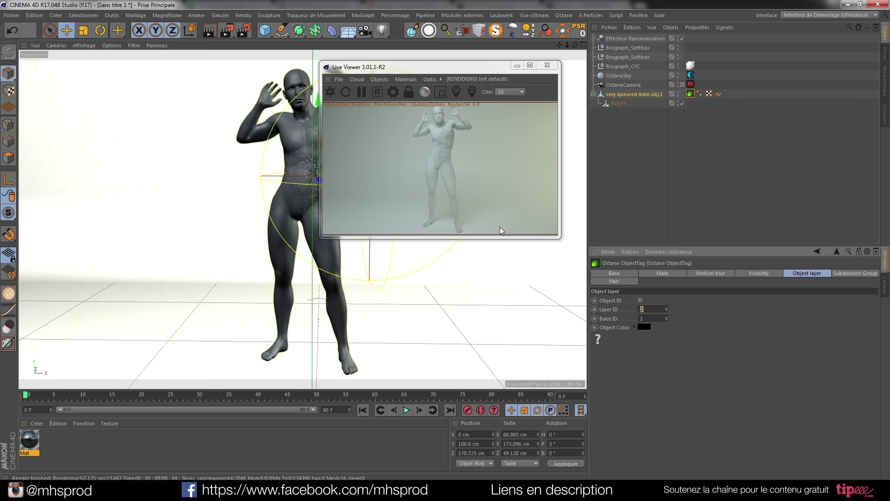
pyautogui.click(547, 64)
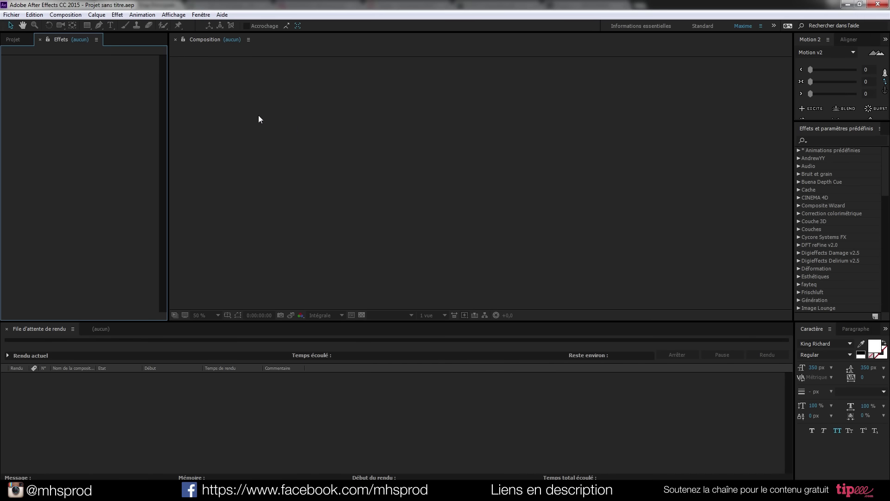
# Switch to After Effects and import the rendered image 111111.png from D:\images\images 3D as footage
pyautogui.click(12, 15)
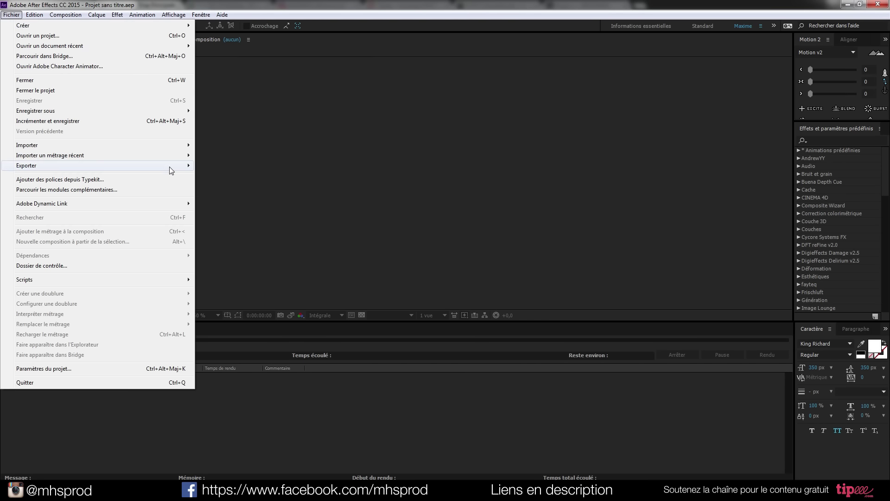
pyautogui.moveTo(169, 166)
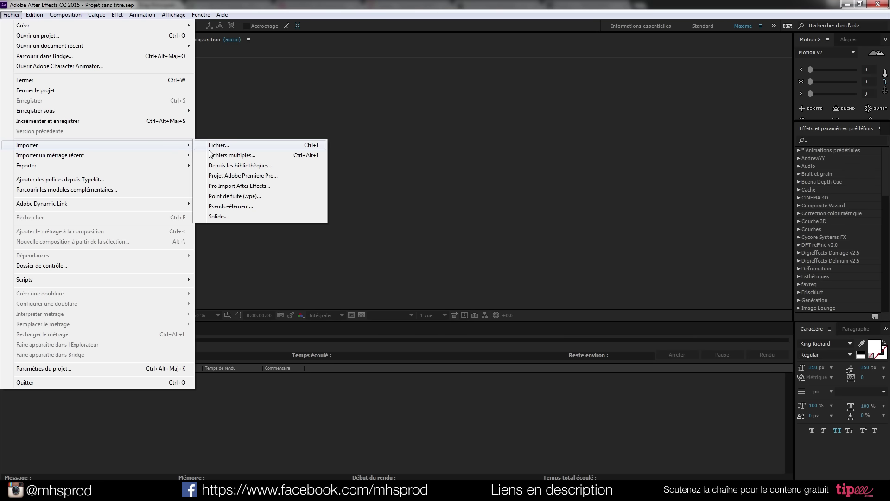
pyautogui.click(211, 145)
pyautogui.click(42, 161)
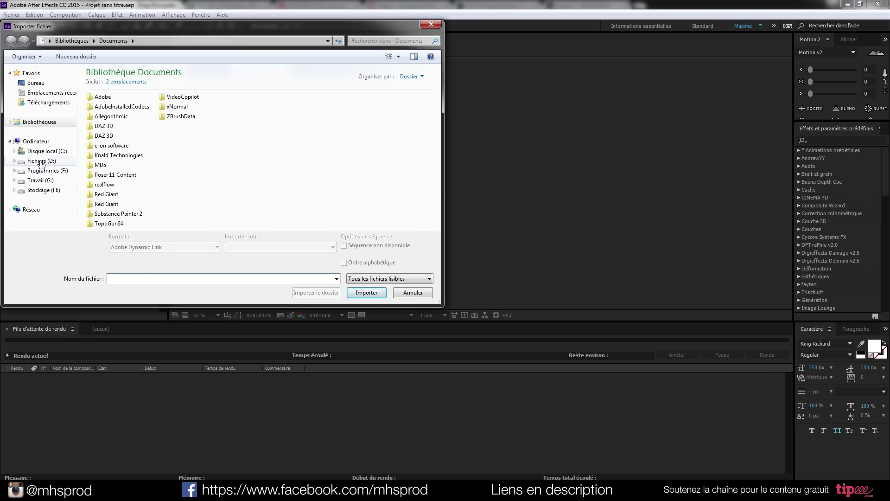
pyautogui.doubleClick(111, 173)
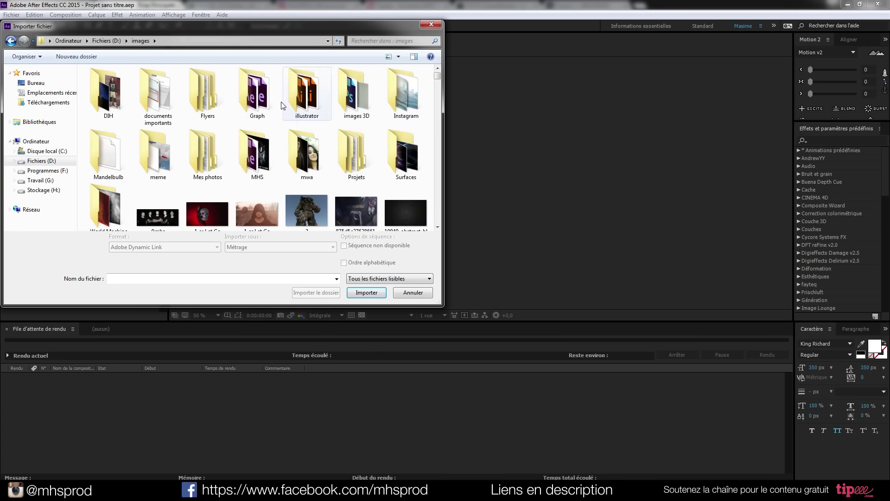
pyautogui.doubleClick(356, 91)
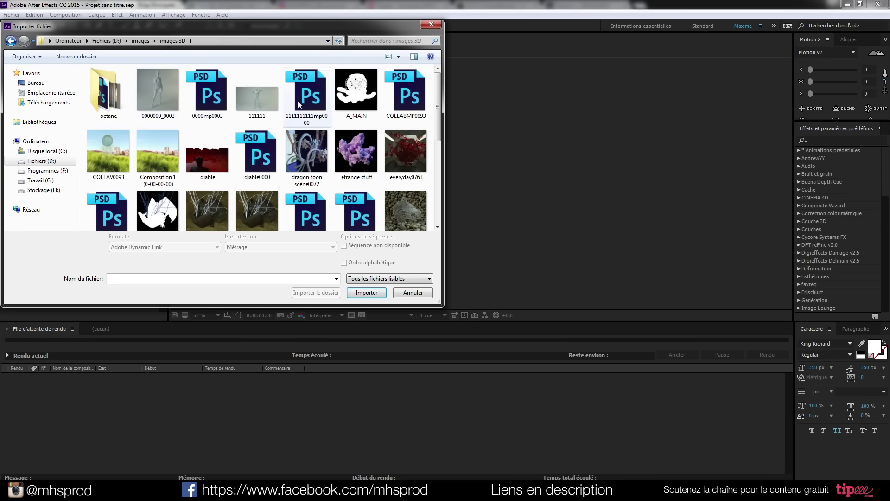
pyautogui.click(273, 99)
pyautogui.click(373, 286)
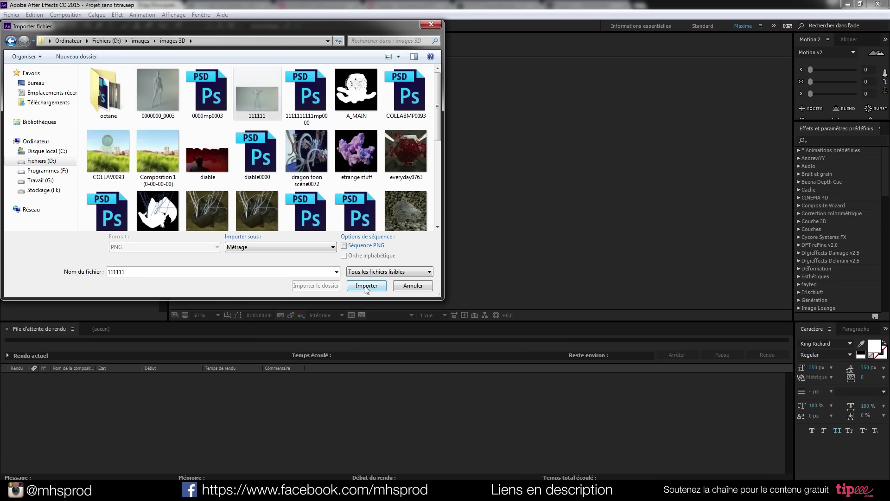
pyautogui.moveTo(51, 124); pyautogui.dragTo(353, 195)
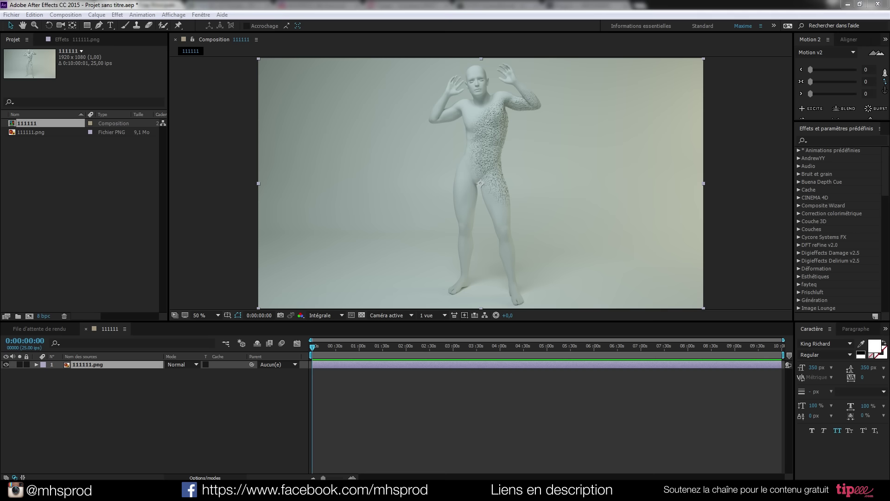
pyautogui.moveTo(889, 200); pyautogui.dragTo(80, 180)
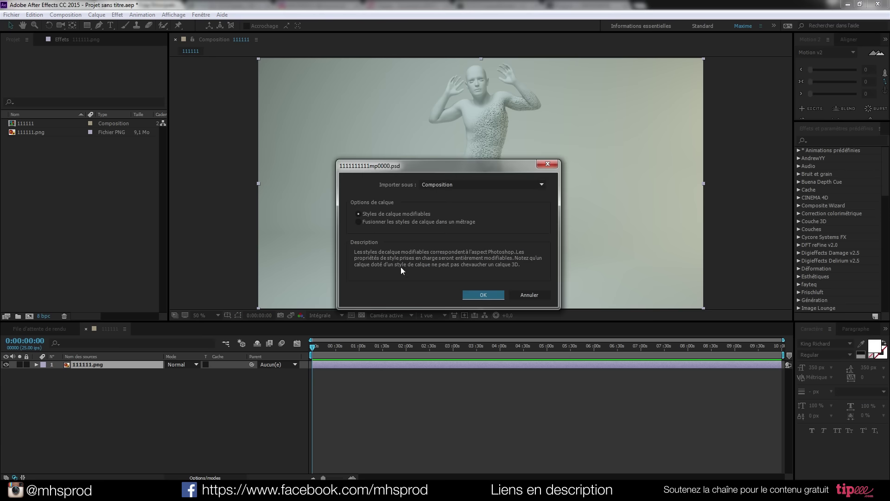
pyautogui.click(483, 295)
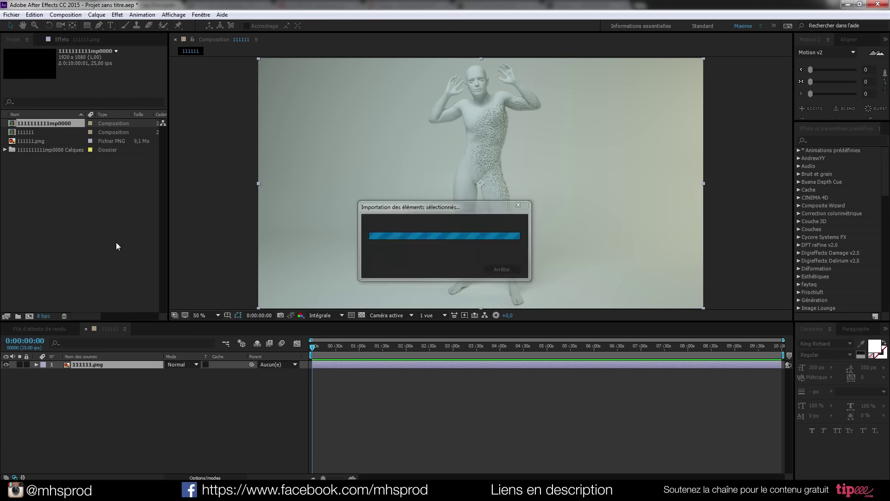
# Move the Ambient, Z-depth and RLMask2 layers from the PSD composition into the 111111 composition and set the project to 16 bpc
pyautogui.doubleClick(27, 141)
pyautogui.click(85, 379)
pyautogui.keyDown('shift'); pyautogui.click(85, 362); pyautogui.keyUp('shift')
pyautogui.hotkey('ctrl', 'x')
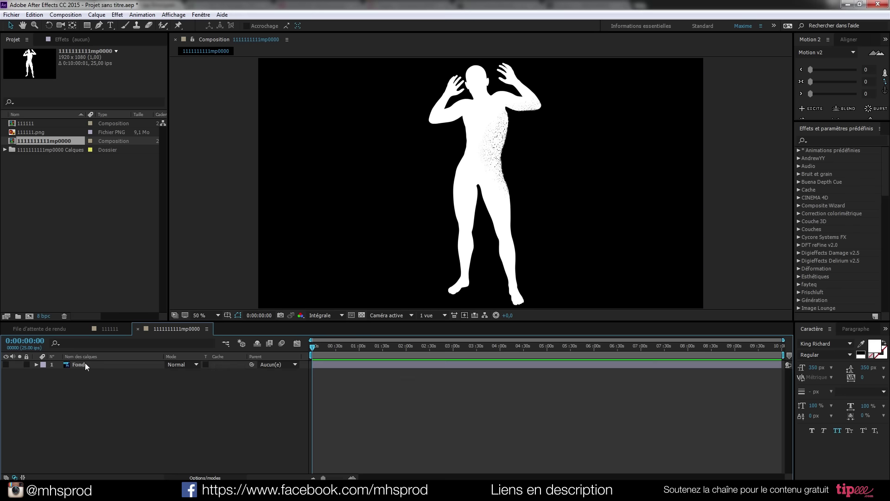
pyautogui.click(108, 330)
pyautogui.click(107, 401)
pyautogui.hotkey('ctrl', 'v')
pyautogui.keyDown('alt'); pyautogui.click(41, 316); pyautogui.keyUp('alt')
pyautogui.click(99, 416)
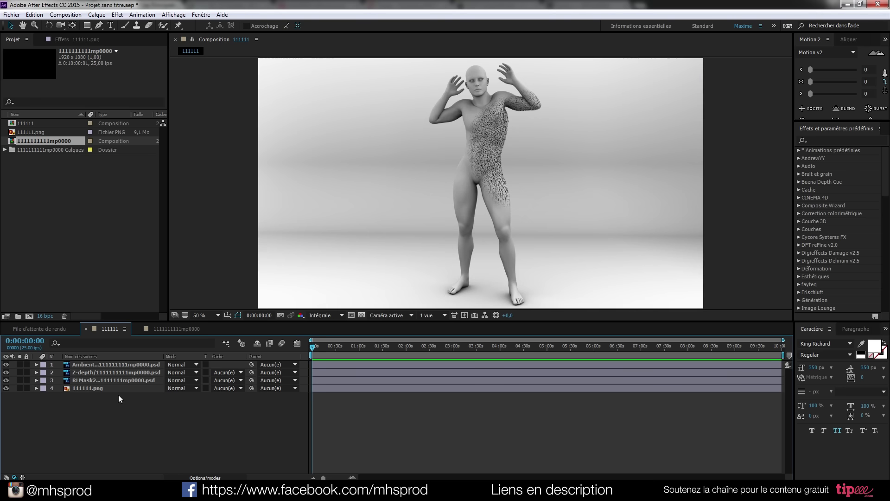
# Use RLMask2 as the luminance track matte of the 111111.png layer and hide the Ambient and Z-depth layers
pyautogui.click(230, 388)
pyautogui.click(214, 428)
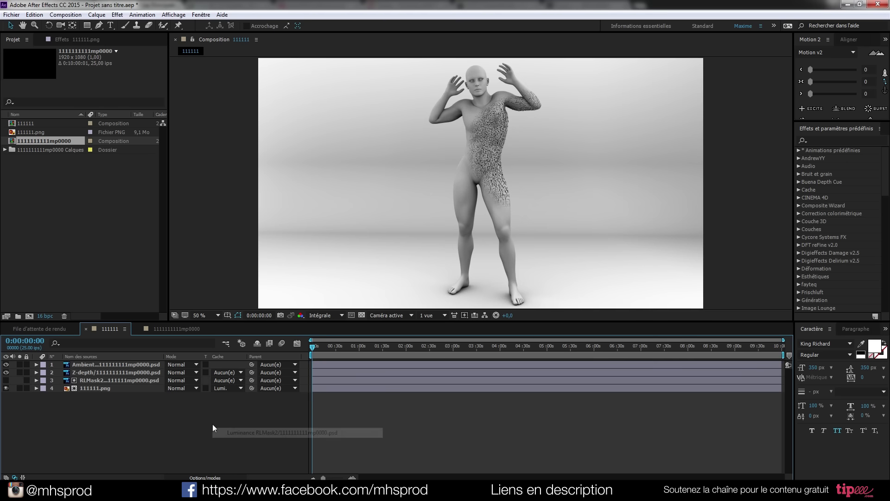
pyautogui.click(6, 364)
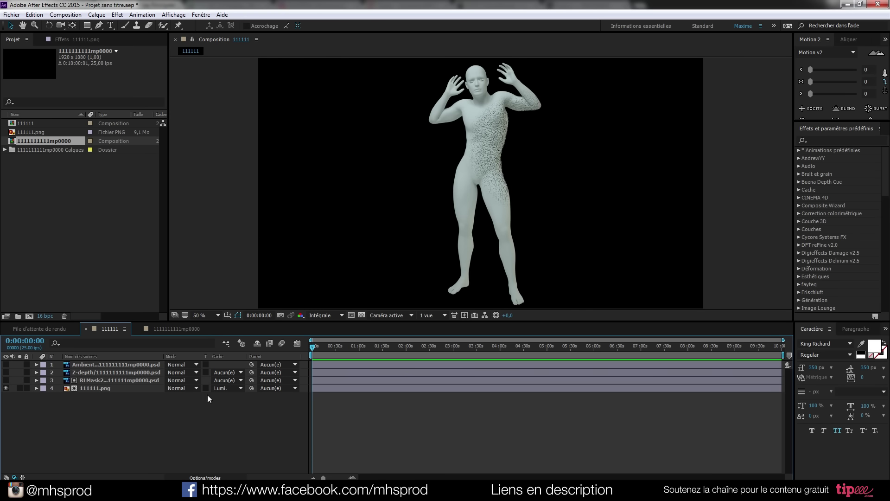
# Add a second 111111.png layer at the bottom of the layer stack and check the Z-depth pass by briefly showing it
pyautogui.moveTo(26, 132); pyautogui.dragTo(130, 407)
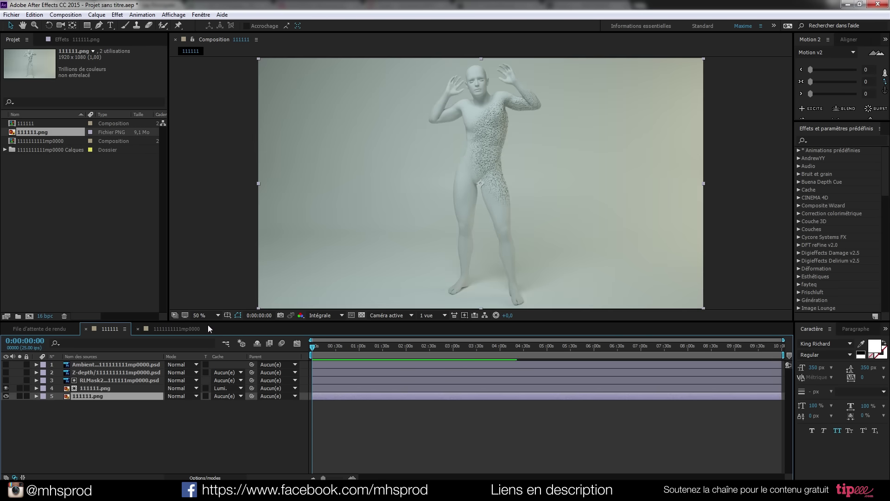
pyautogui.click(6, 372)
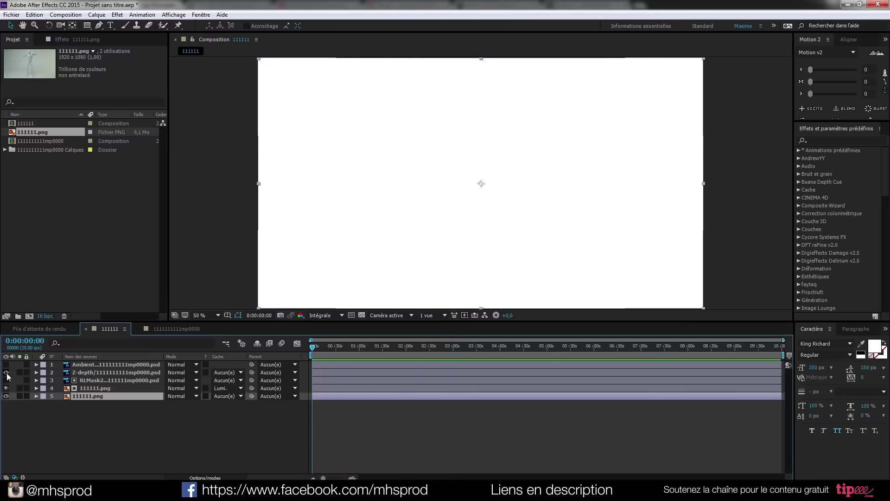
pyautogui.click(6, 372)
pyautogui.click(84, 373)
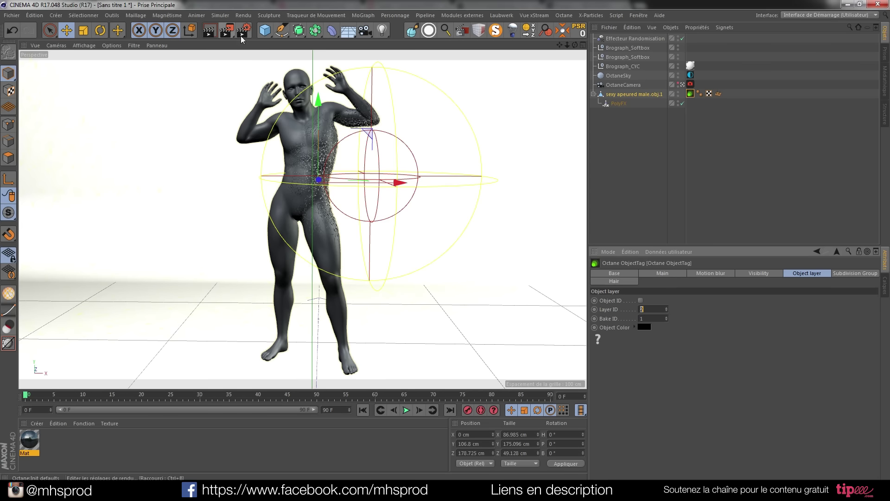
# Switch to Cinema 4D, open the render settings and set the Octane render passes' Tonemap Type to Tonemapped
pyautogui.click(242, 32)
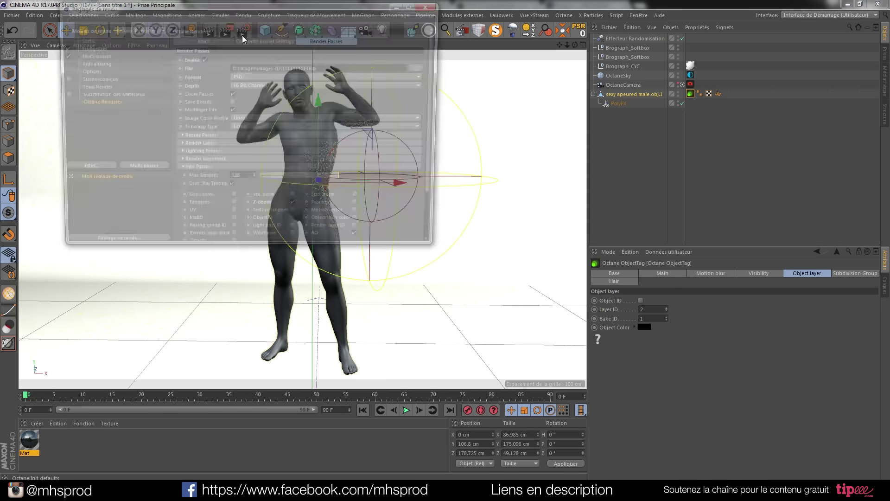
pyautogui.click(254, 129)
pyautogui.click(249, 140)
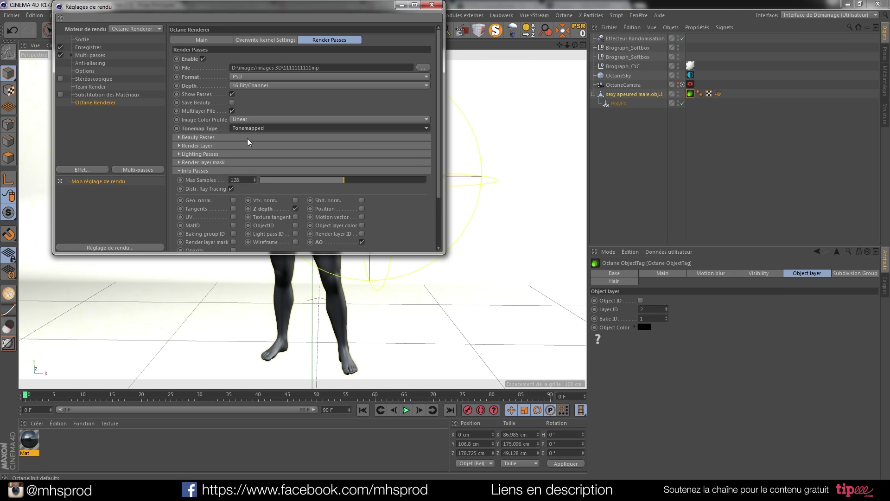
# Close the render settings and quit Cinema 4D without saving the project, returning to After Effects
pyautogui.click(432, 4)
pyautogui.click(878, 4)
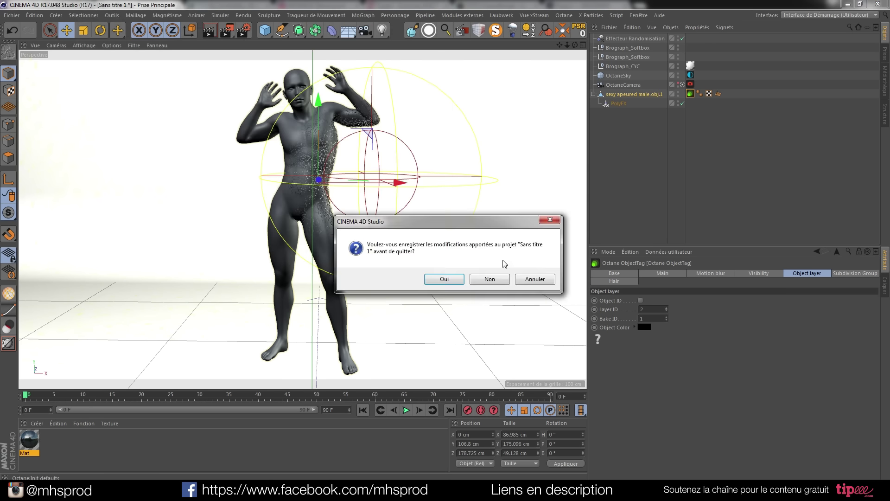
pyautogui.click(487, 277)
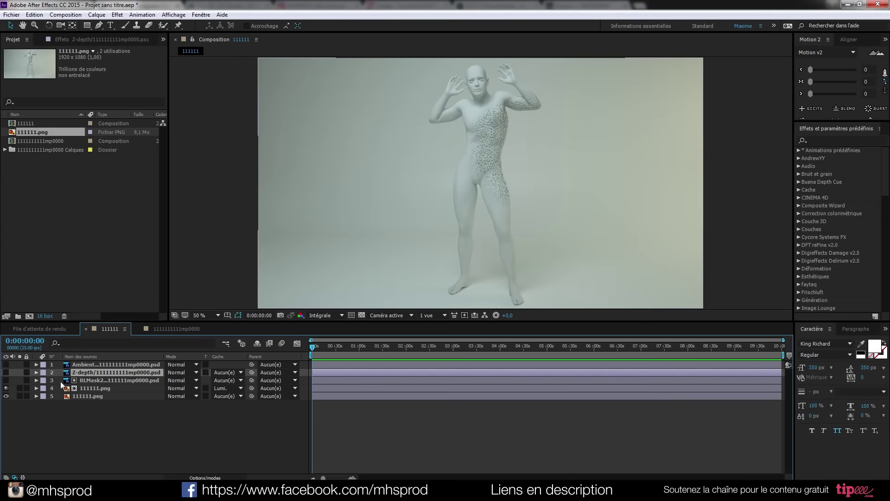
# Delete the Z-depth layer, then show the Ambient occlusion layer and set its blending mode to Produit
pyautogui.press('Delete')
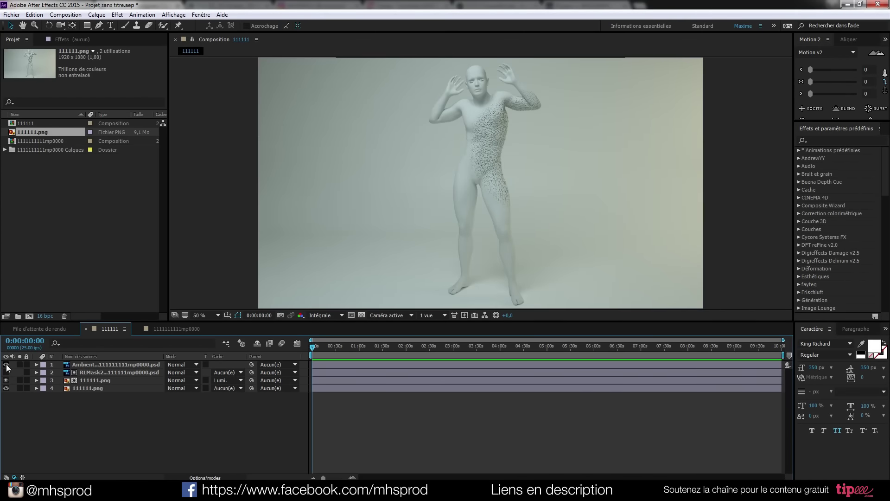
pyautogui.click(6, 364)
pyautogui.click(136, 364)
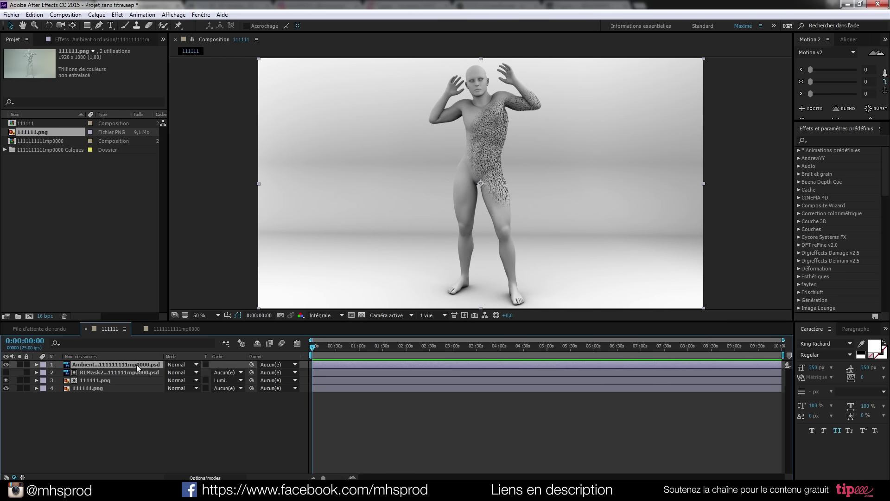
pyautogui.press('p')
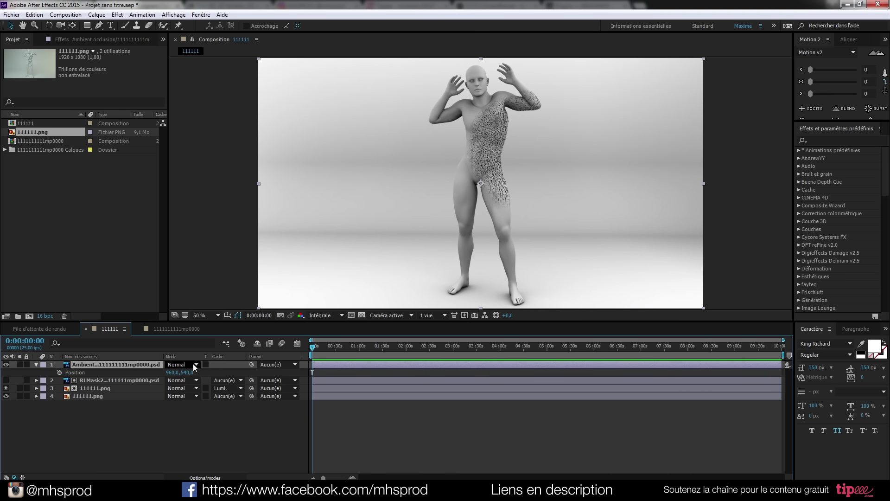
pyautogui.click(179, 364)
pyautogui.click(213, 117)
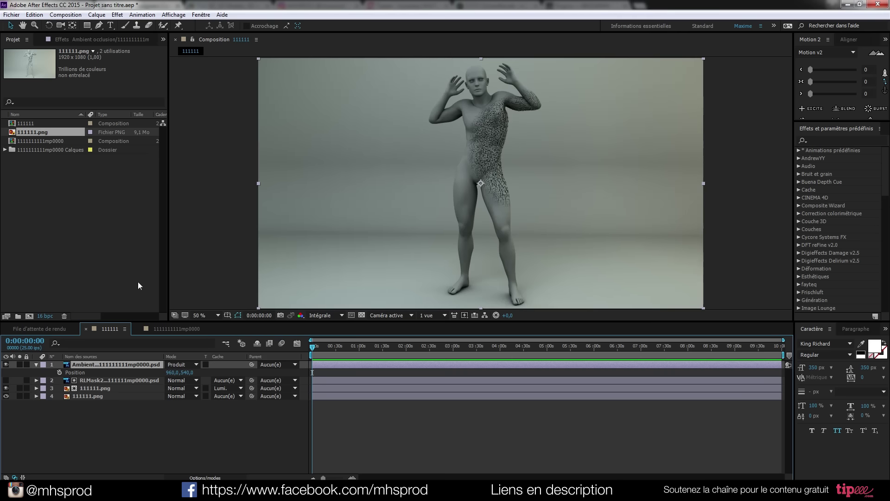
# Set the Ambient layer's opacity to 20% and compare the image with the layer hidden and shown
pyautogui.press('t')
pyautogui.click(173, 373)
pyautogui.write('20')
pyautogui.click(163, 424)
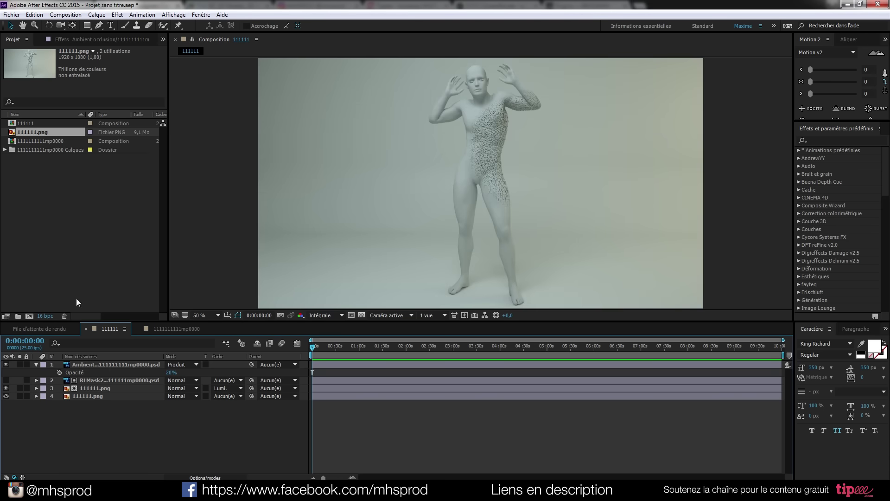
pyautogui.click(4, 365)
pyautogui.click(5, 365)
# Create an adjustment layer above all layers and apply the Magic Bullet Looks effect to it
pyautogui.hotkey('ctrl', 'alt', 'y')
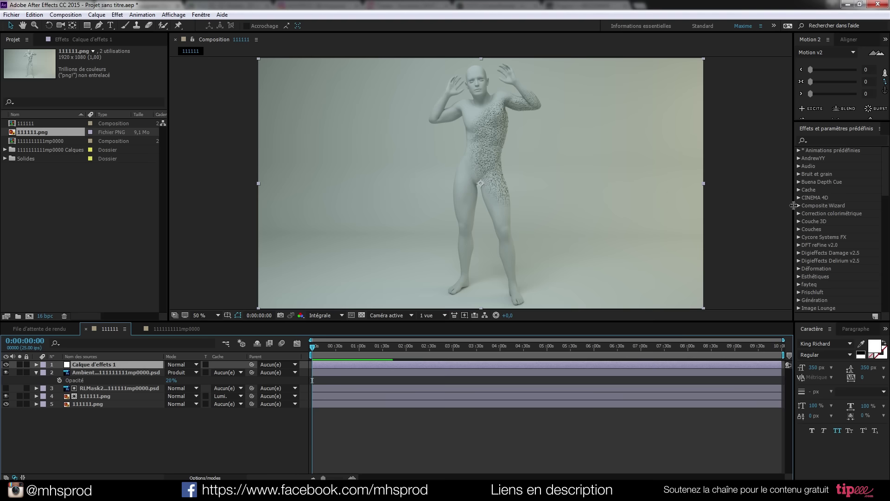
pyautogui.click(838, 141)
pyautogui.write('look')
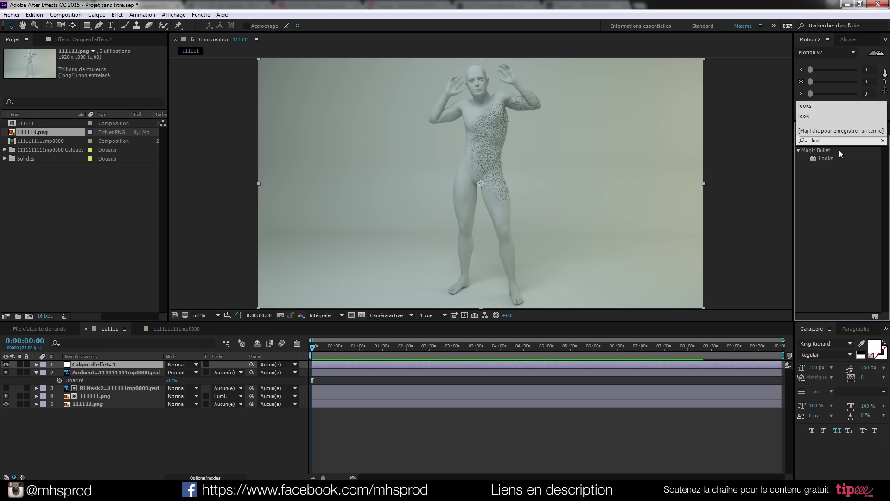
pyautogui.doubleClick(825, 159)
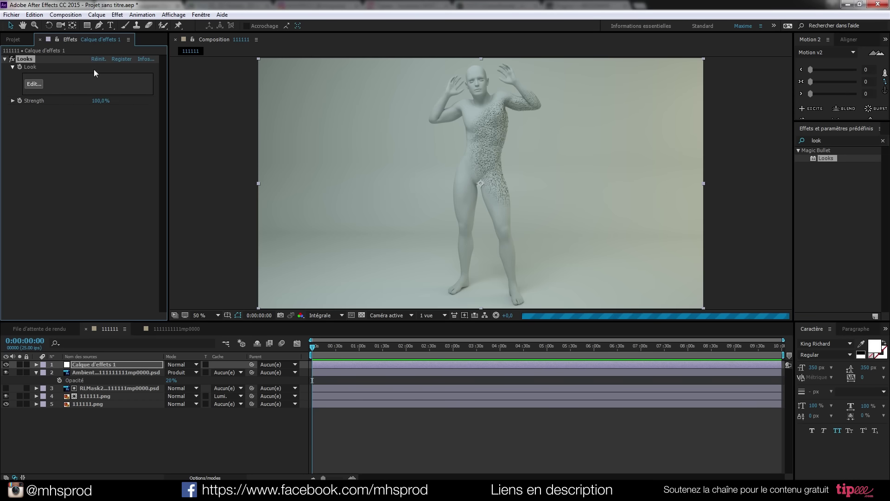
# Edit the look with the Cat Eye filter preset, check its Lens Vignette, Colorista and 4-Way Color tools, and apply it
pyautogui.click(32, 86)
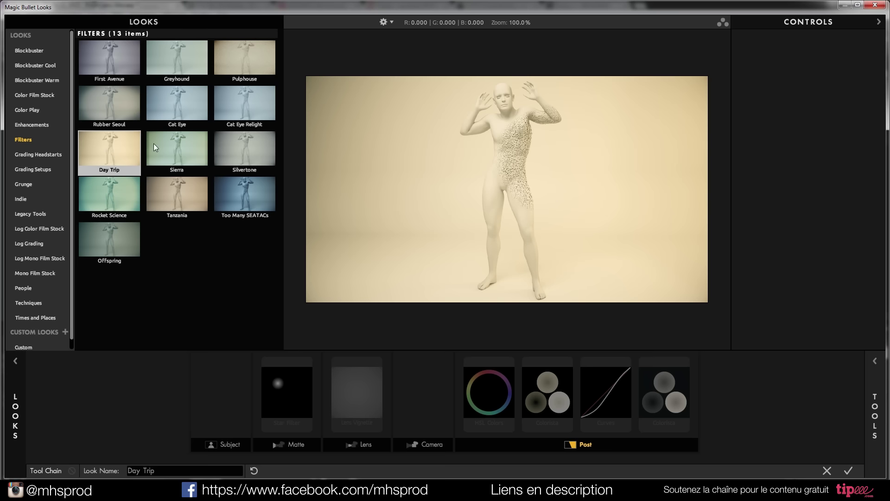
pyautogui.click(183, 99)
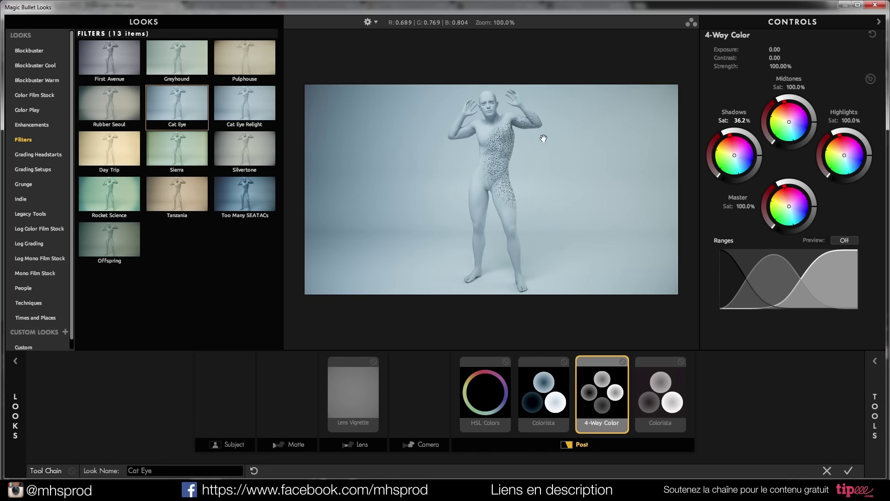
pyautogui.click(373, 362)
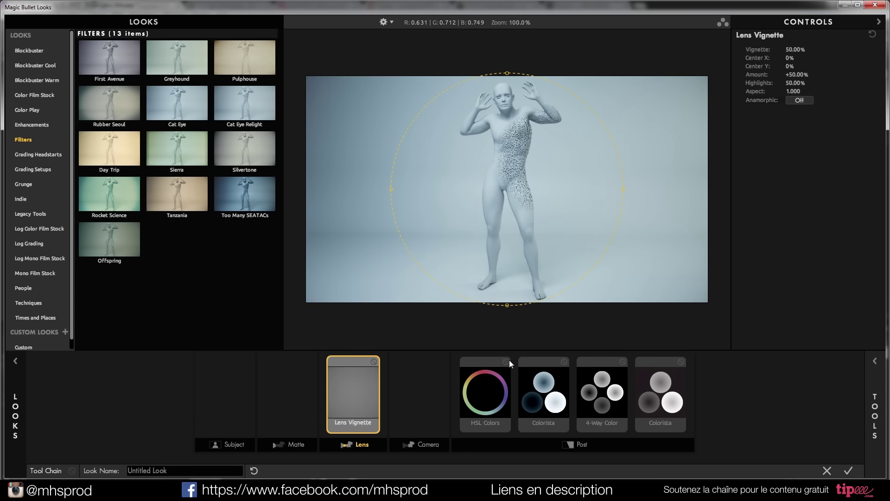
pyautogui.click(564, 364)
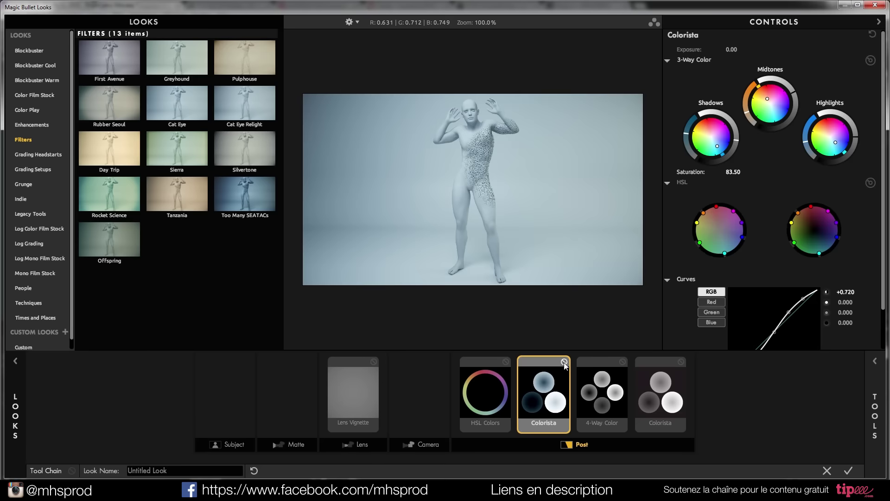
pyautogui.click(623, 362)
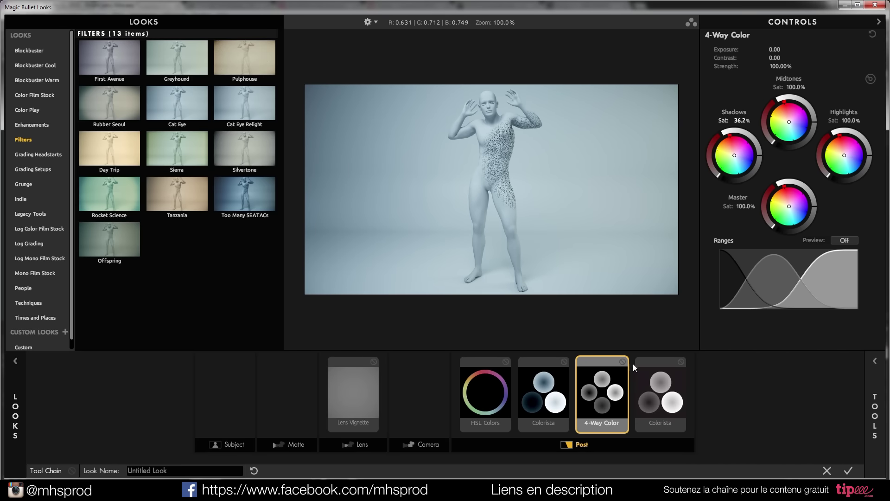
pyautogui.click(681, 362)
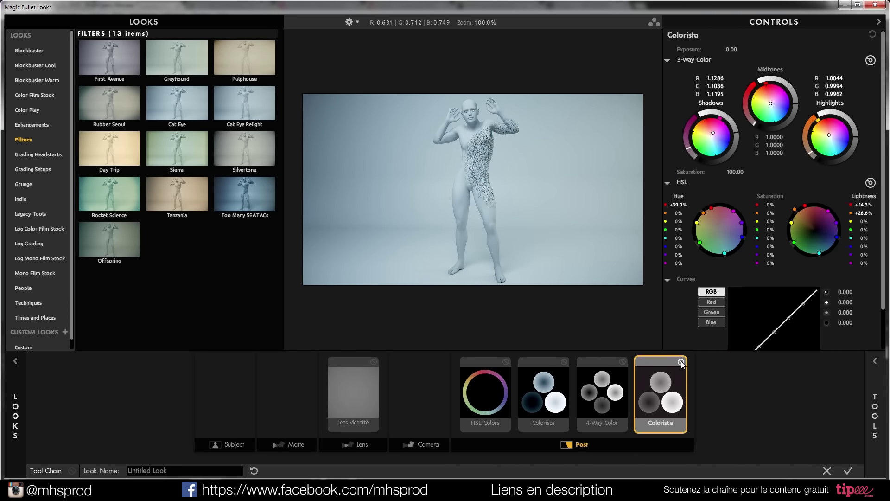
pyautogui.click(854, 474)
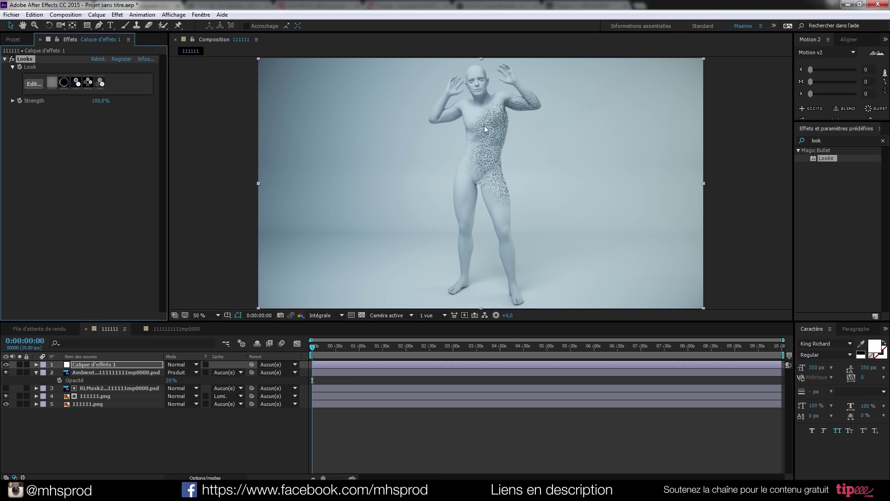
# Import mDust_024.mov, place it just above the bottom 111111.png layer and preview its first seconds
pyautogui.click(727, 490)
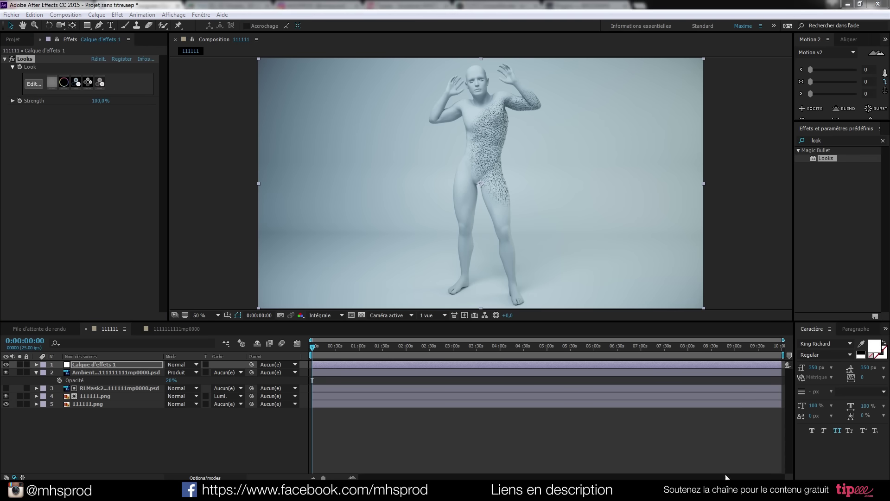
pyautogui.click(101, 422)
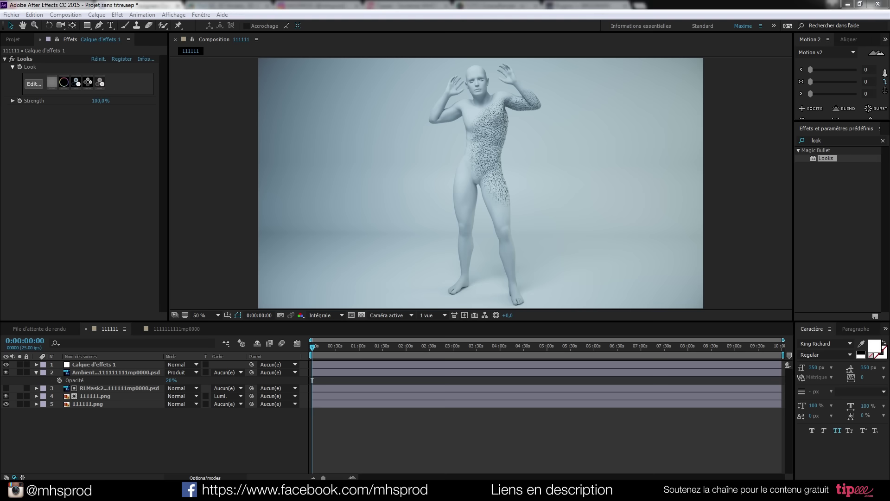
pyautogui.click(13, 40)
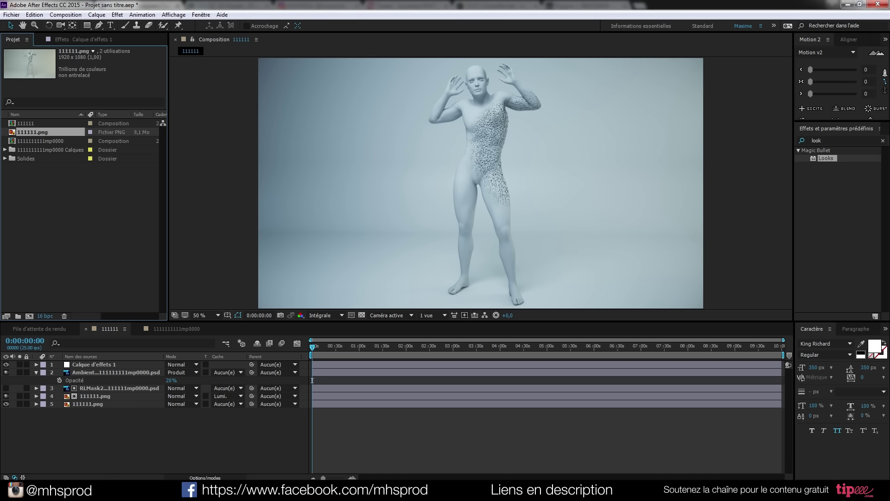
pyautogui.moveTo(889, 204); pyautogui.dragTo(55, 198)
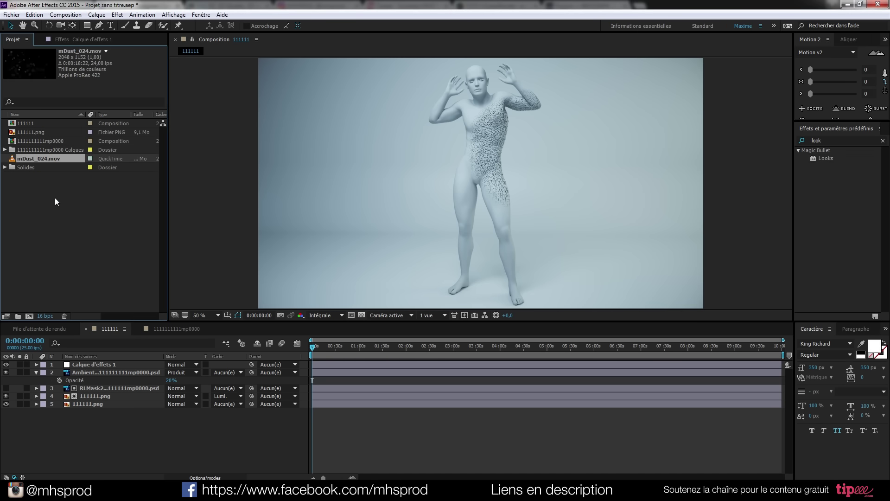
pyautogui.moveTo(39, 159); pyautogui.dragTo(130, 403)
pyautogui.click(313, 348)
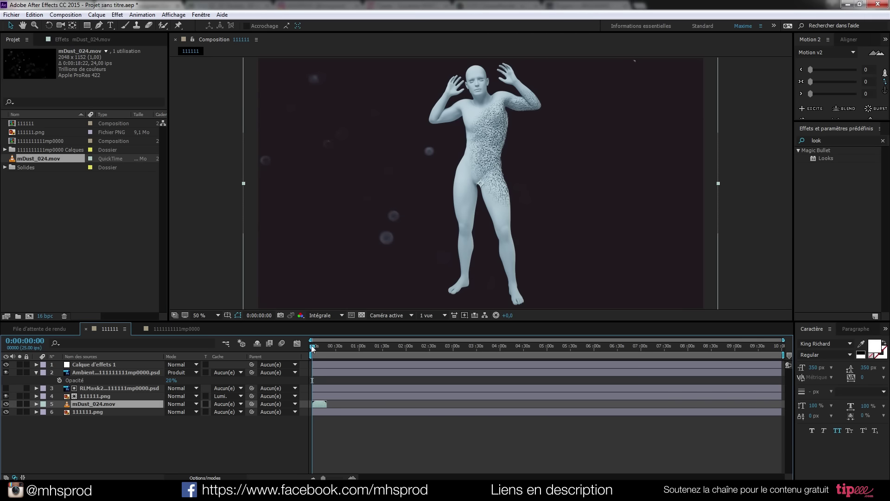
pyautogui.moveTo(314, 348); pyautogui.dragTo(319, 348)
# Import mDust_025.mov, replace the mDust_024.mov layer with it and set its blending mode to Ecran
pyautogui.moveTo(888, 211); pyautogui.dragTo(100, 199)
pyautogui.keyDown('alt'); pyautogui.moveTo(35, 171); pyautogui.dragTo(94, 403); pyautogui.keyUp('alt')
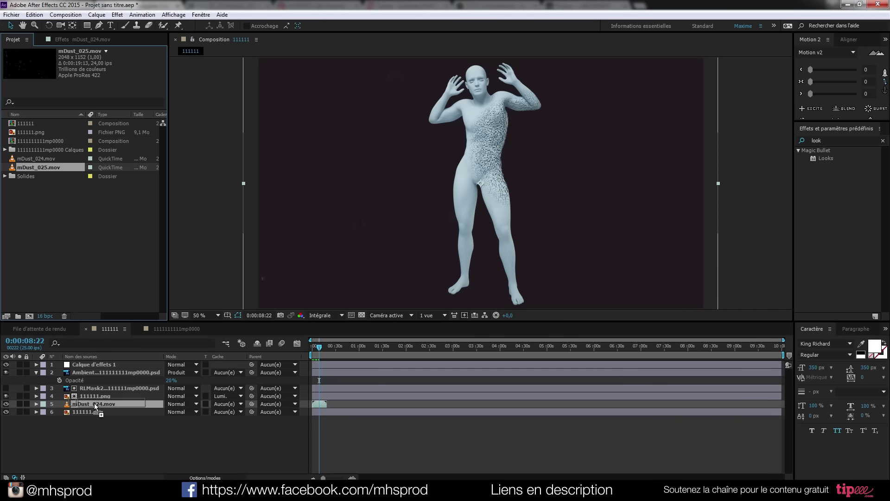
pyautogui.moveTo(319, 348); pyautogui.dragTo(319, 352)
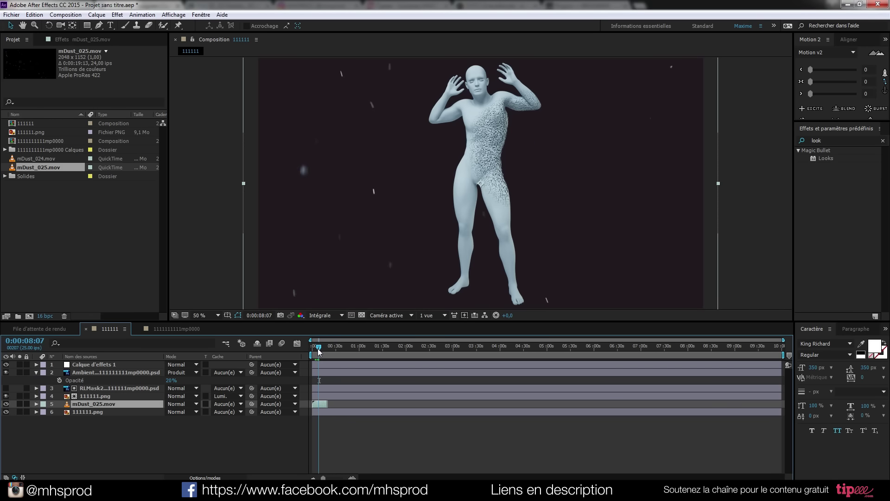
pyautogui.click(178, 404)
pyautogui.click(205, 192)
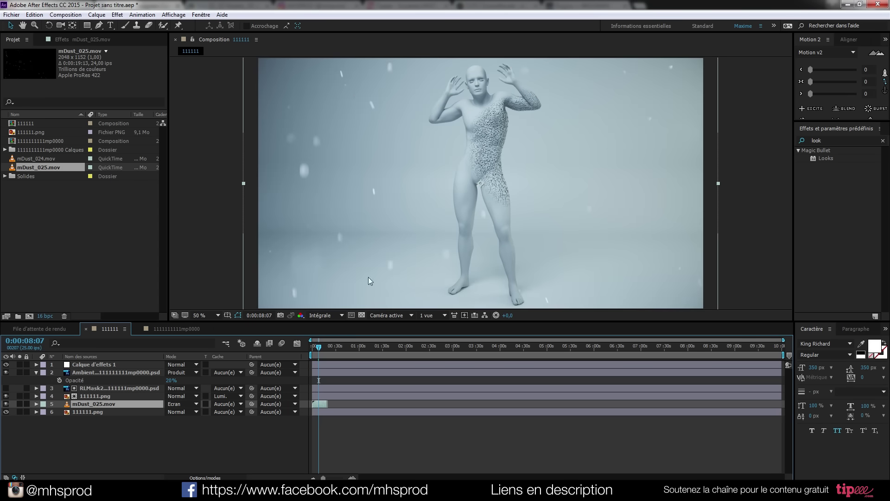
pyautogui.click(115, 431)
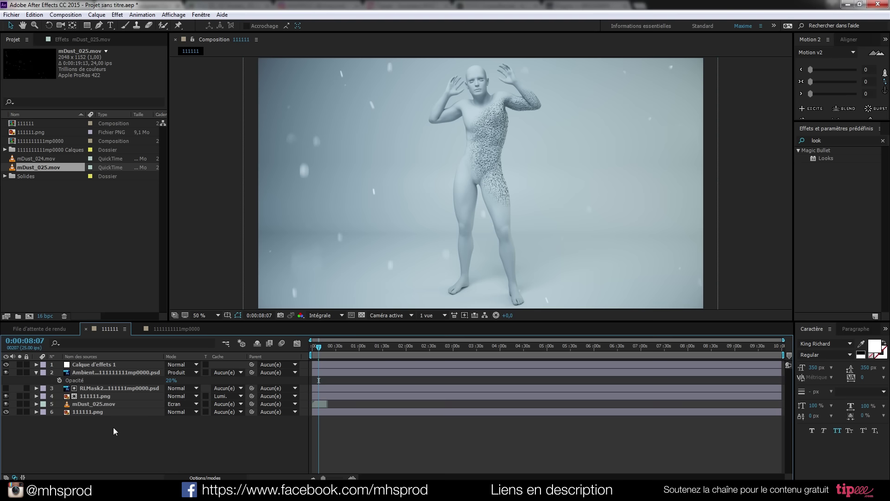
# Create a black 1920 x 1080 px solid named PLEXUS and place it just above the mDust_025.mov layer
pyautogui.hotkey('ctrl', 'y')
pyautogui.write('PLEXUS')
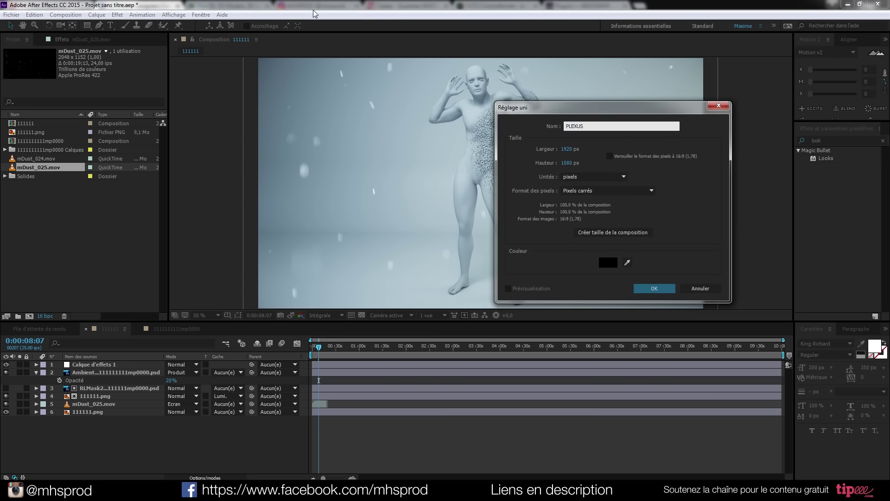
pyautogui.click(651, 290)
pyautogui.moveTo(86, 365); pyautogui.dragTo(95, 410)
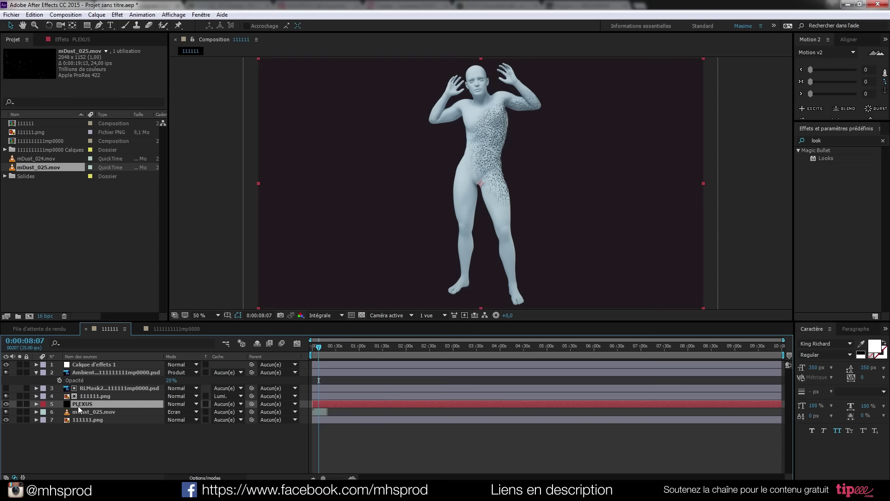
pyautogui.click(176, 404)
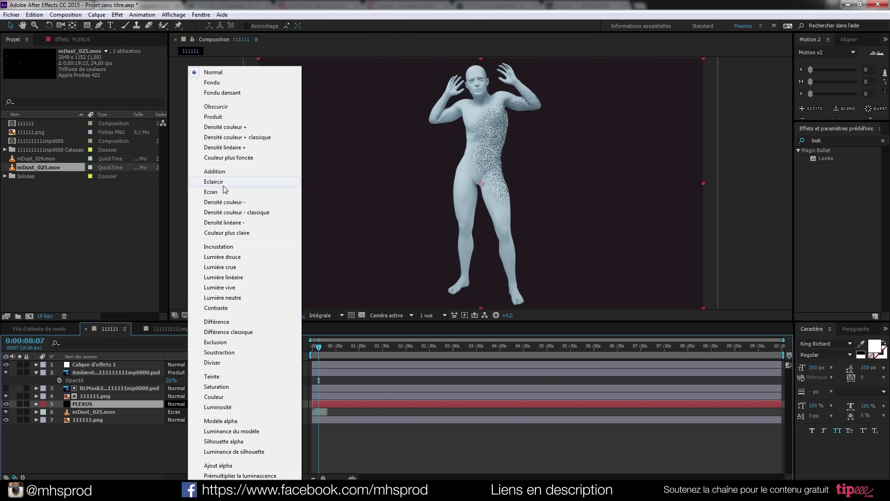
# Find the Rowbyte Plexus effect and apply it to the PLEXUS solid
pyautogui.click(831, 139)
pyautogui.moveTo(830, 139); pyautogui.dragTo(785, 136)
pyautogui.write('plexus')
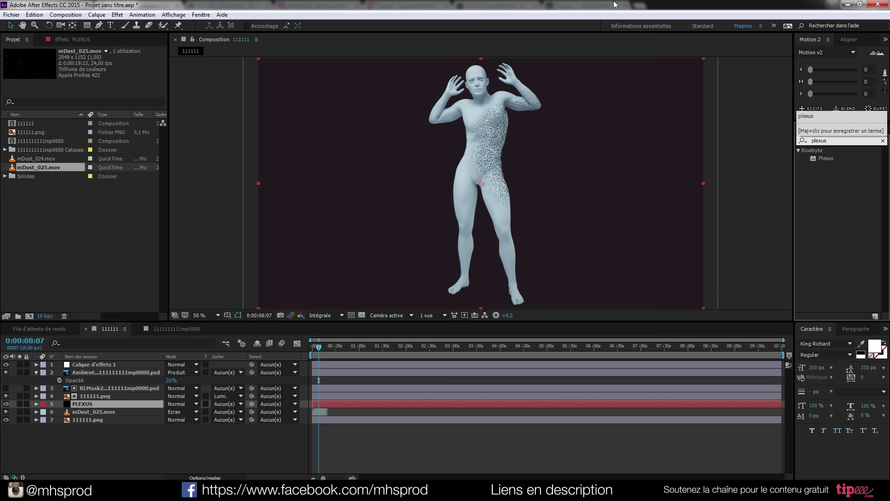
pyautogui.doubleClick(826, 158)
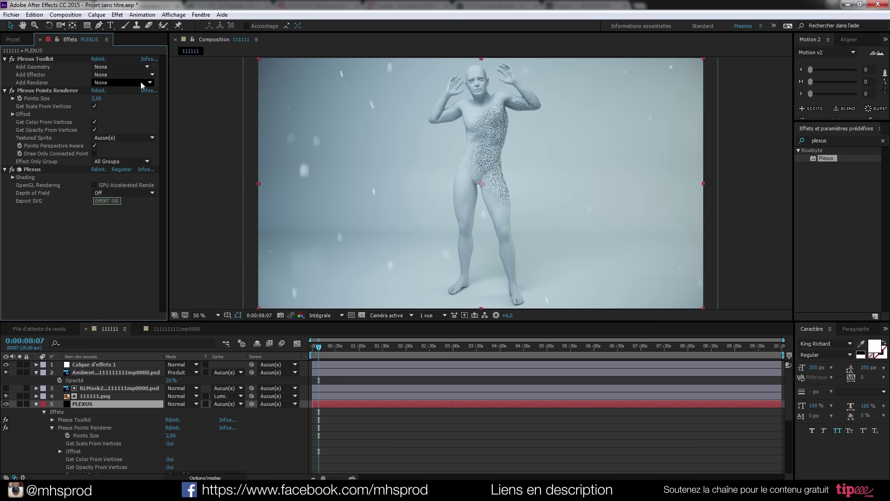
# Add a Primitives geometry object to the Plexus effect and set its primitive type to Sphere
pyautogui.click(149, 68)
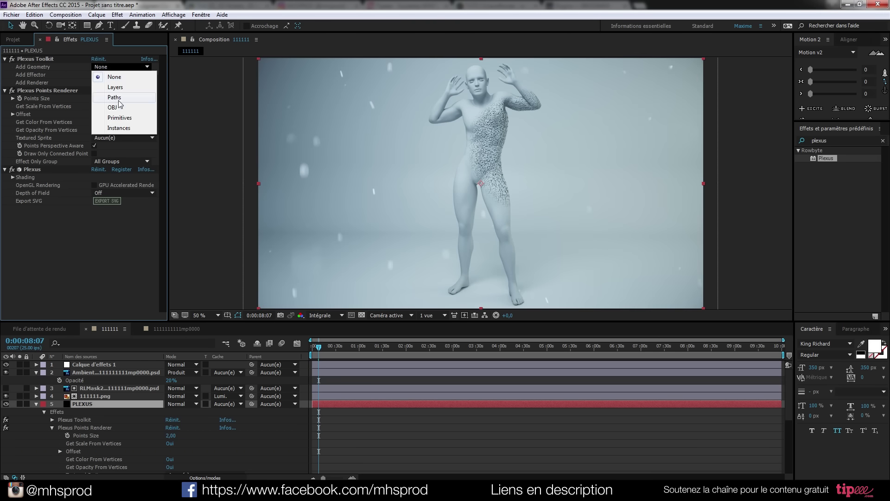
pyautogui.click(119, 118)
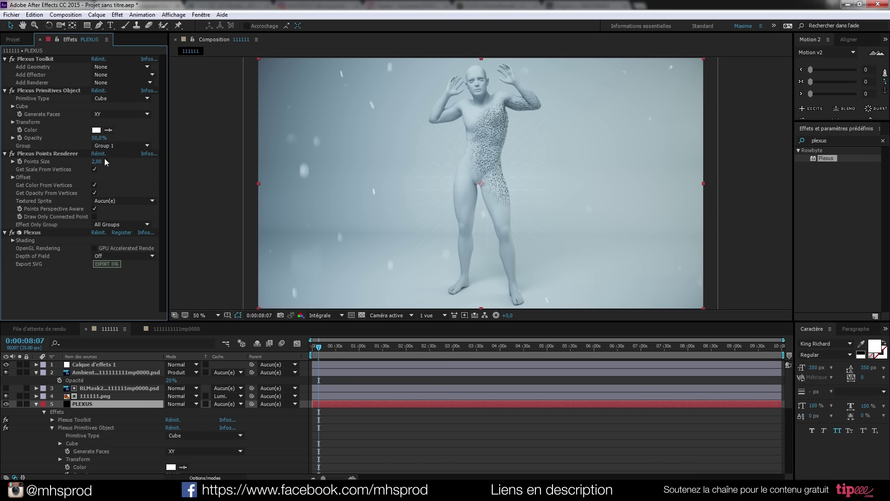
pyautogui.click(115, 98)
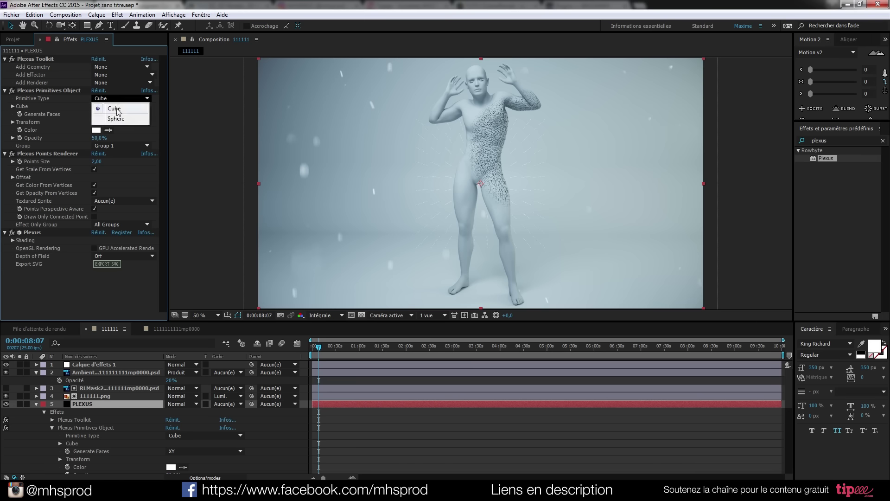
pyautogui.click(116, 105)
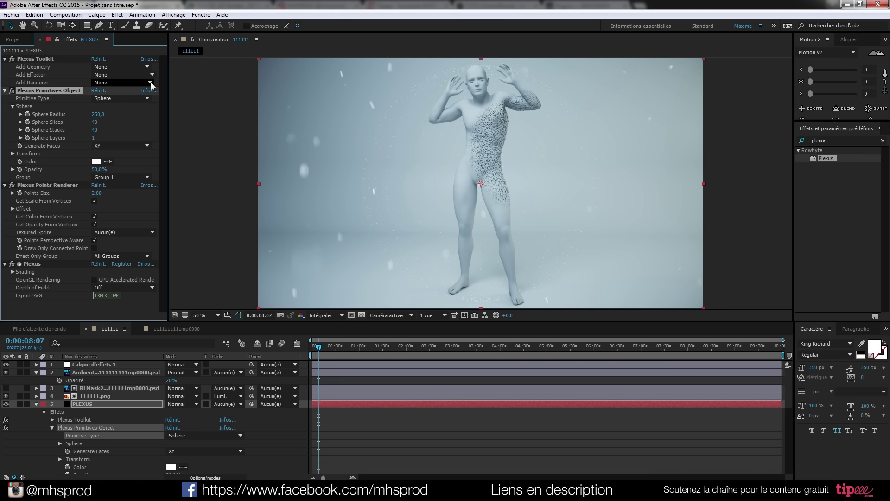
# Add a Lines renderer and a Facets renderer to the Plexus effect on the PLEXUS layer
pyautogui.click(150, 83)
pyautogui.click(115, 113)
pyautogui.click(149, 83)
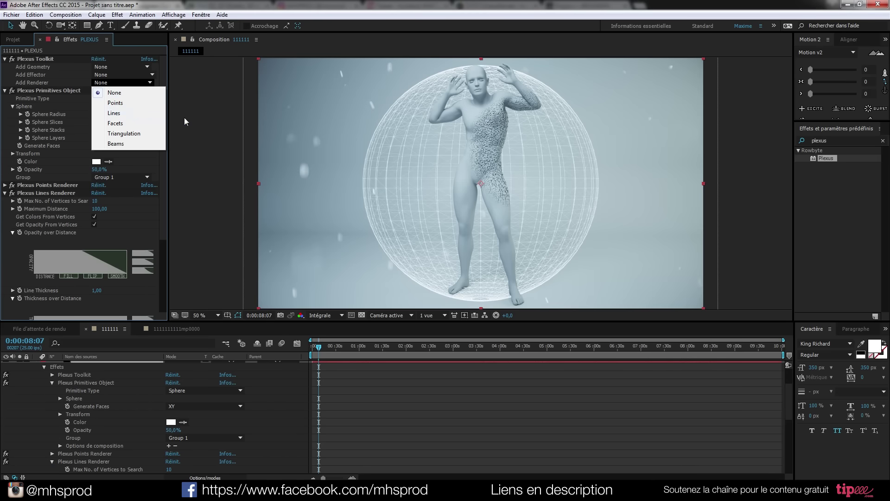
pyautogui.click(131, 124)
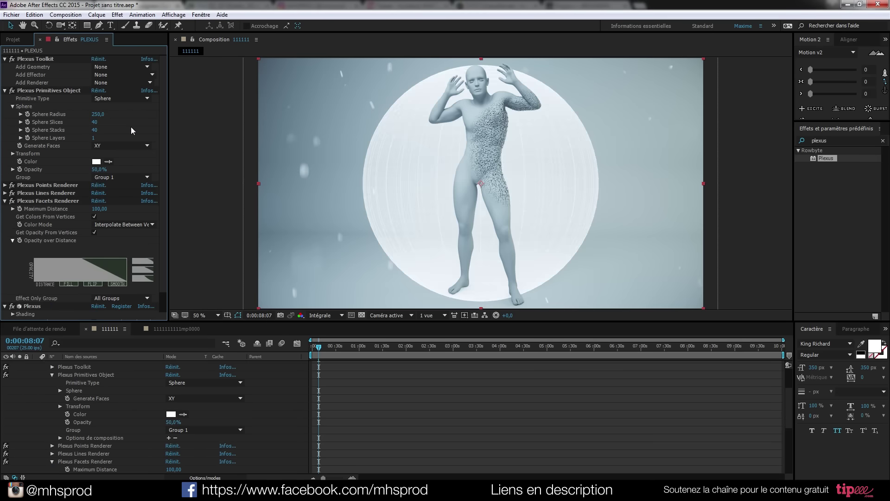
# Add a Noise effector to the Plexus effect and raise its noise amplitude to 3448
pyautogui.click(152, 74)
pyautogui.click(139, 94)
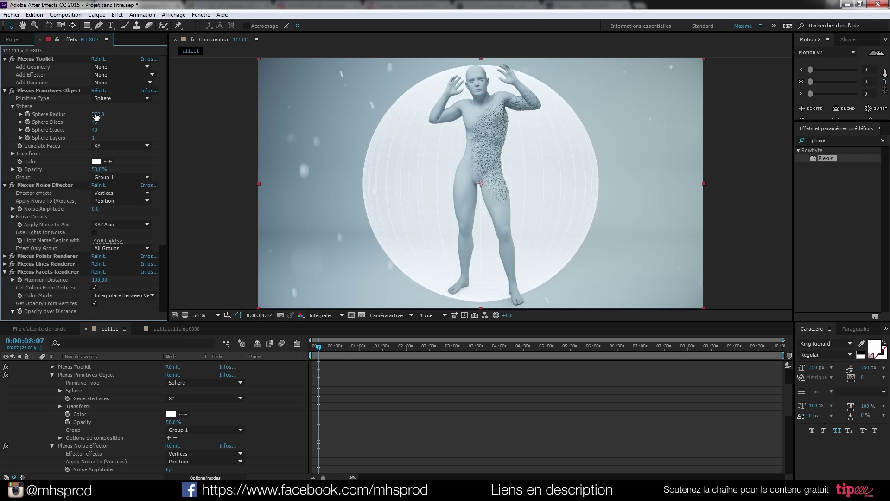
pyautogui.moveTo(95, 210); pyautogui.dragTo(889, 208)
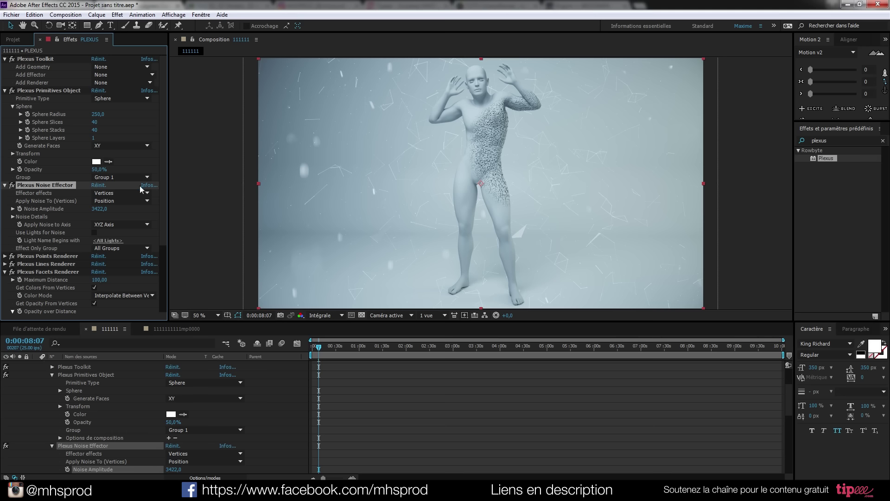
pyautogui.moveTo(101, 211); pyautogui.dragTo(115, 212)
# Set the PLEXUS layer's opacity to 83%
pyautogui.scroll(3, 39, 361)
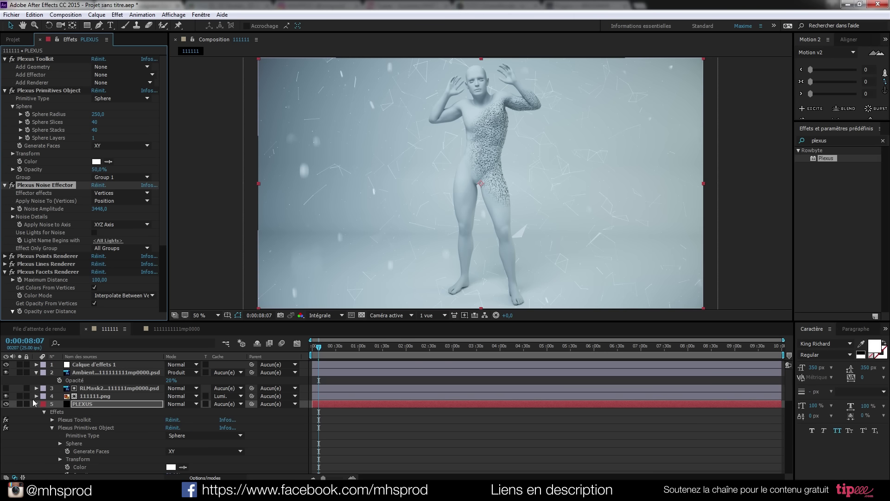
pyautogui.click(37, 404)
pyautogui.press('t')
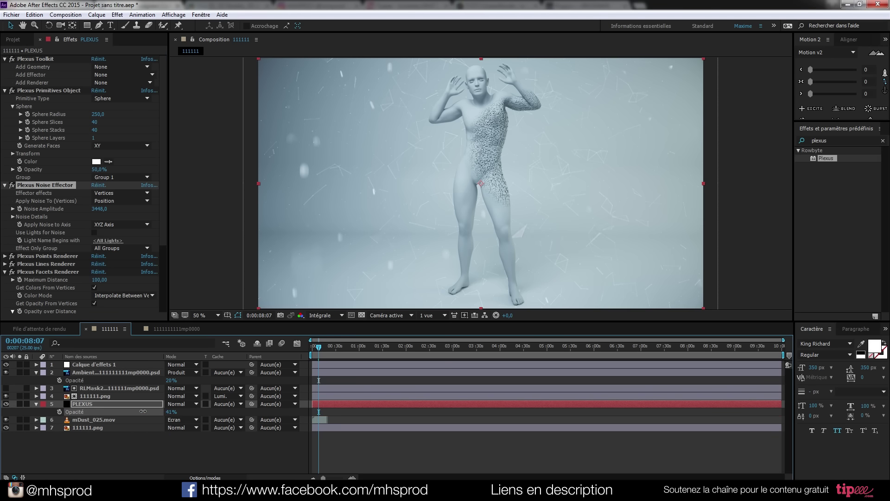
pyautogui.moveTo(153, 412); pyautogui.dragTo(164, 413)
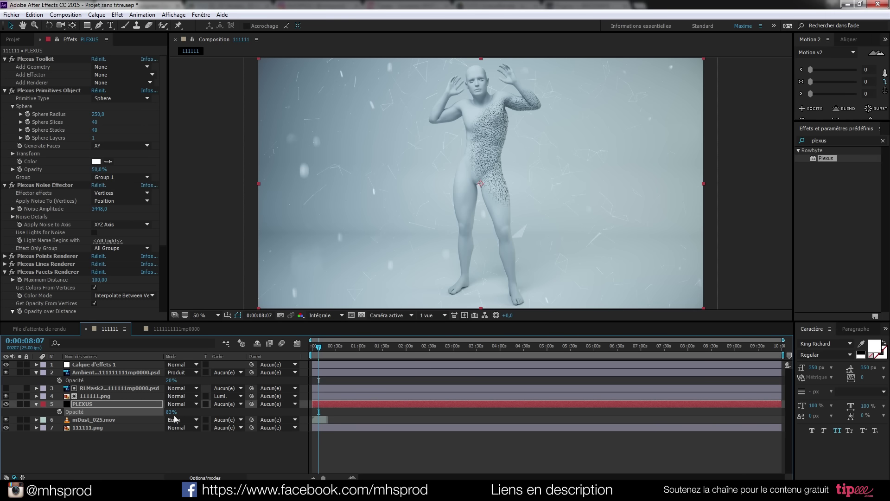
pyautogui.click(133, 443)
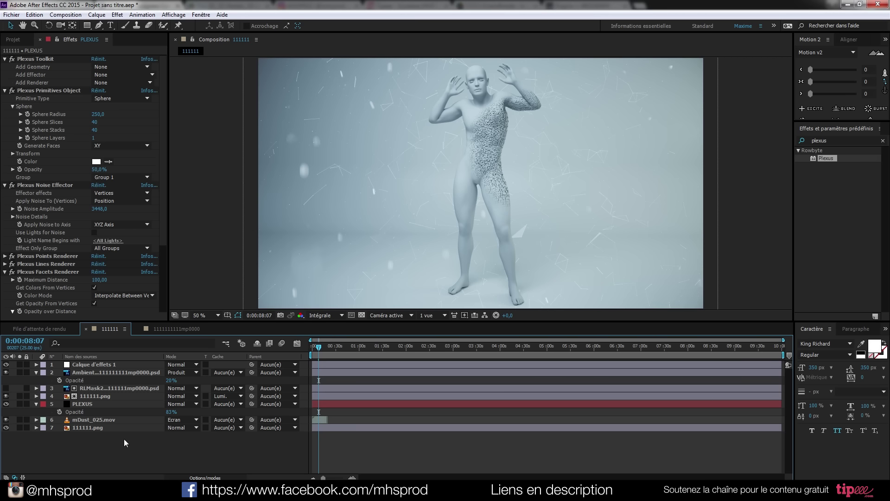
# Create a black 1920 x 1080 px solid named optical flare
pyautogui.hotkey('ctrl', 'y')
pyautogui.write('optical flare')
pyautogui.click(654, 289)
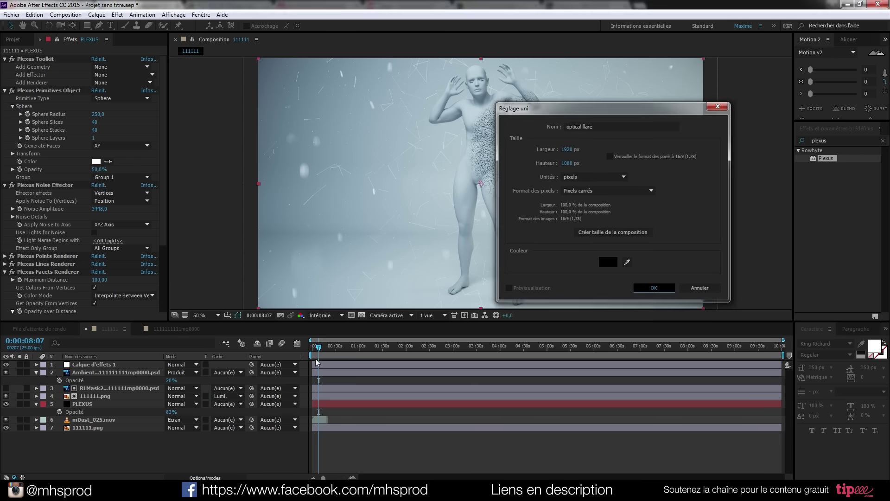
# Find Video Copilot's Optical Flares effect and apply it to the optical flare solid
pyautogui.moveTo(845, 141); pyautogui.dragTo(785, 145)
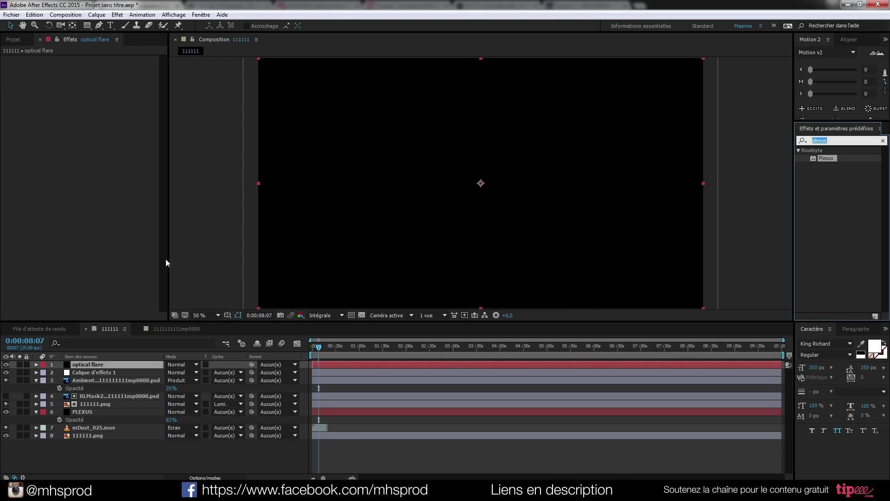
pyautogui.write('optical')
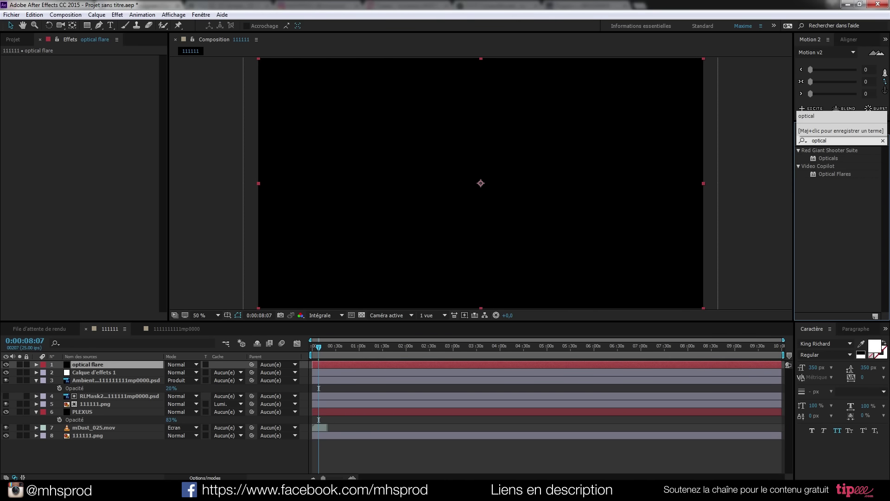
pyautogui.doubleClick(819, 176)
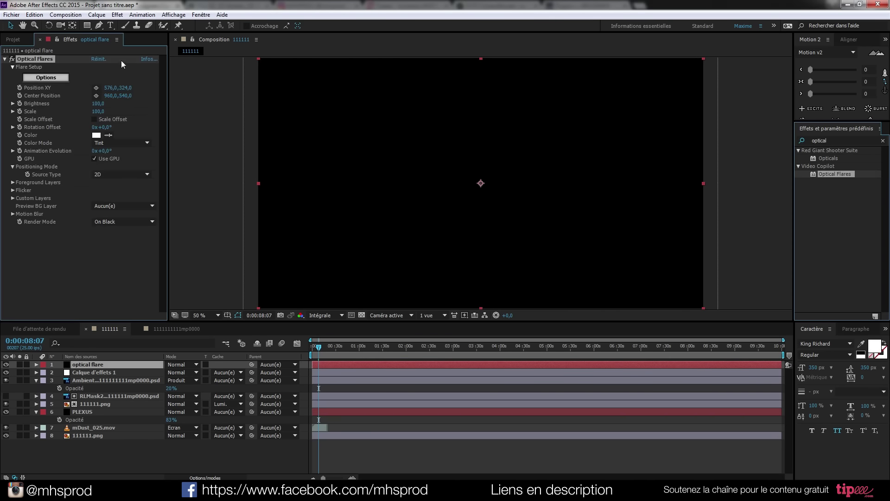
# Load the Beam preset from the Light presets into the Optical Flares effect
pyautogui.click(46, 77)
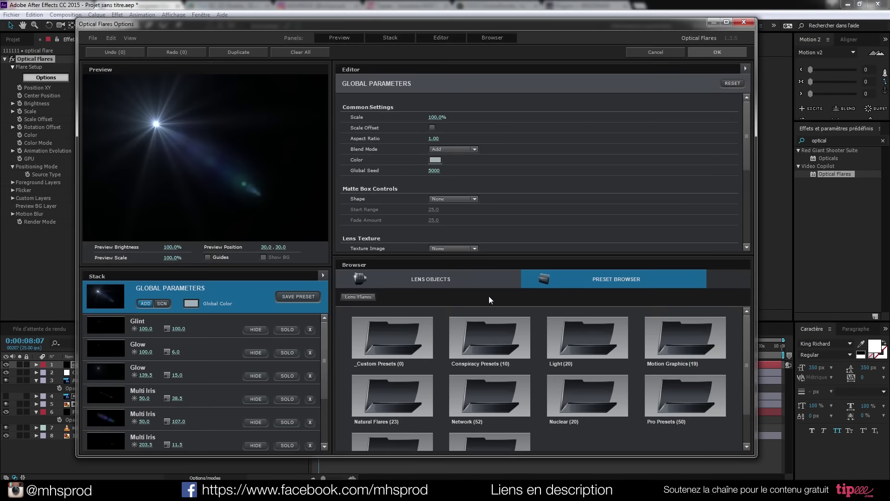
pyautogui.click(587, 346)
pyautogui.click(571, 341)
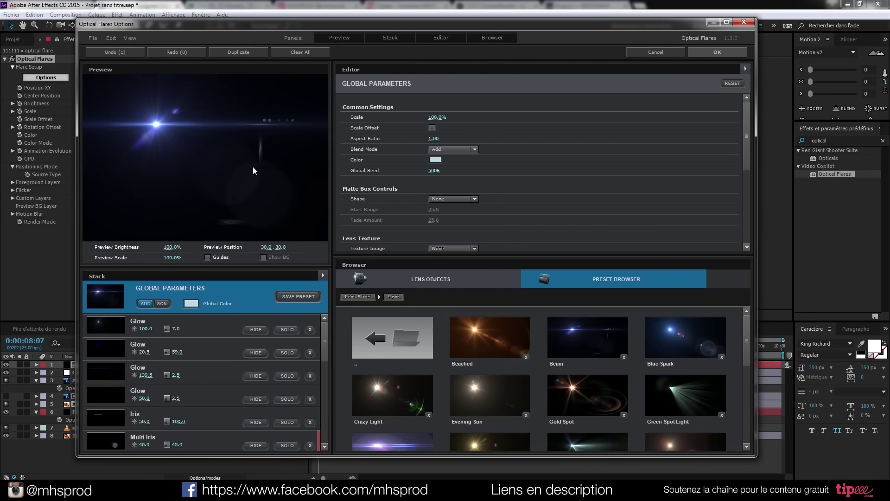
pyautogui.click(708, 51)
# Set the optical flare layer's blending mode to Ecran and move its flare outside the frame's upper-right corner, to about 2144, 64
pyautogui.click(187, 369)
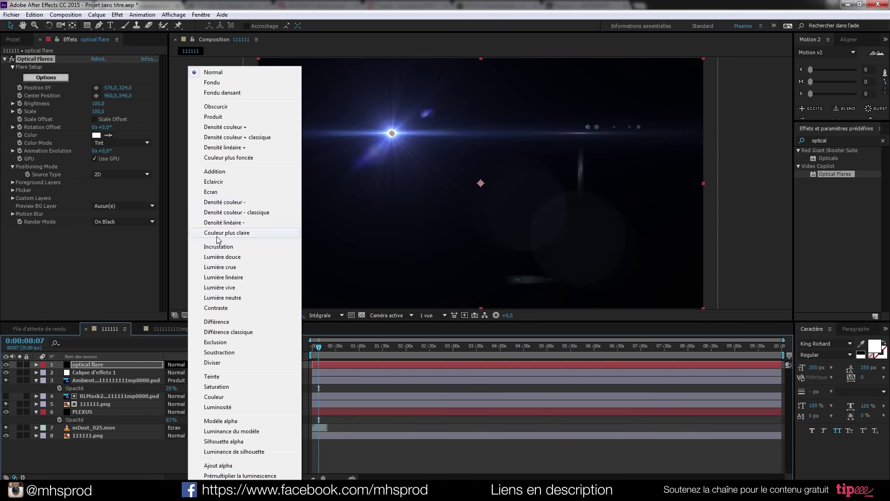
pyautogui.click(213, 193)
pyautogui.moveTo(391, 134); pyautogui.dragTo(755, 73)
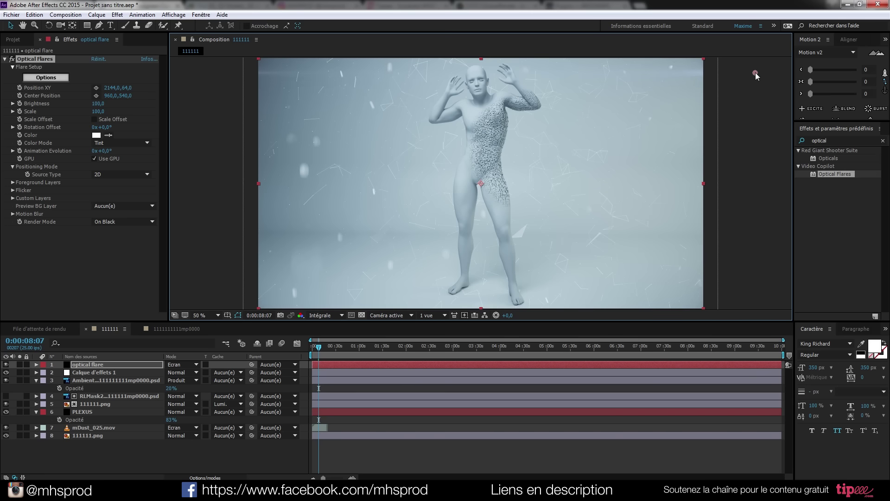
# Place the optical flare layer just below the Ambient layer and duplicate it, with the copy's flare outside the frame's lower-left corner, at about -264, 994
pyautogui.moveTo(97, 366); pyautogui.dragTo(96, 392)
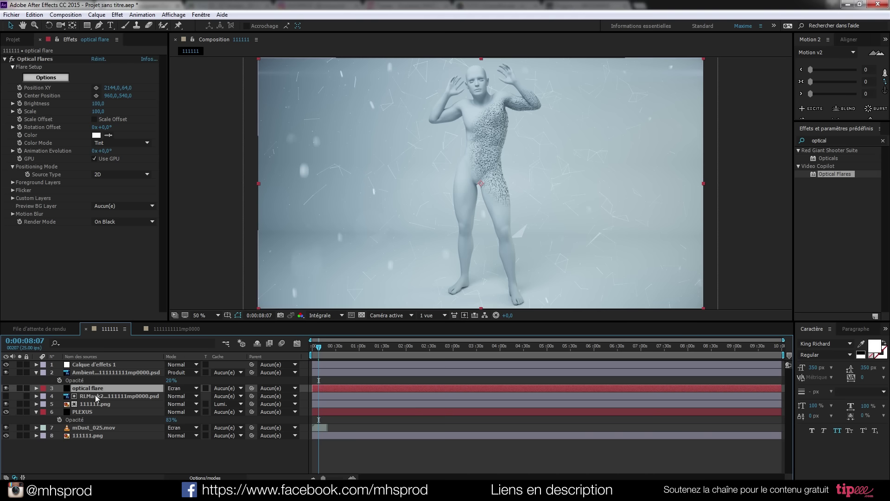
pyautogui.hotkey('ctrl', 'd')
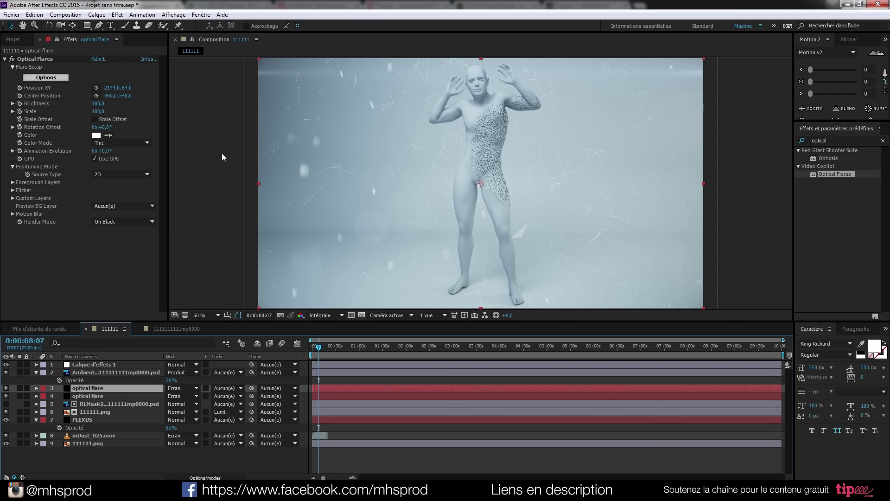
pyautogui.click(32, 60)
pyautogui.moveTo(751, 74); pyautogui.dragTo(197, 288)
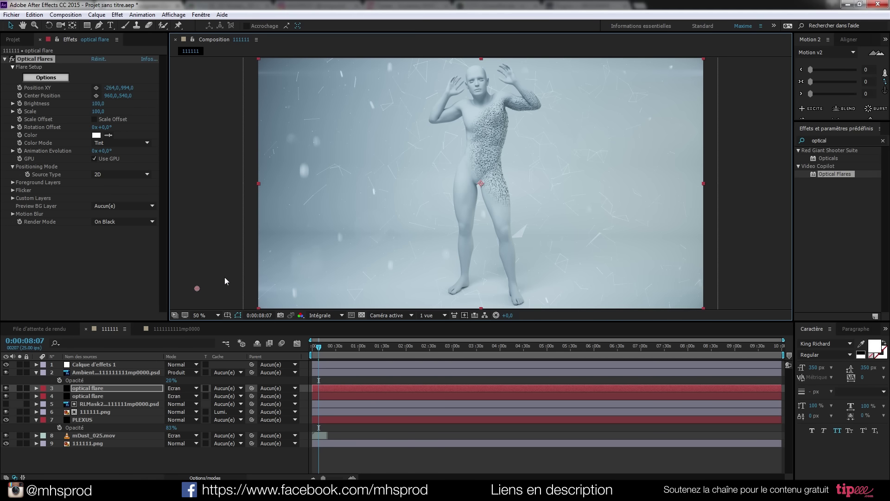
pyautogui.scroll(-2, 543, 218)
pyautogui.click(632, 253)
pyautogui.scroll(2, 480, 200)
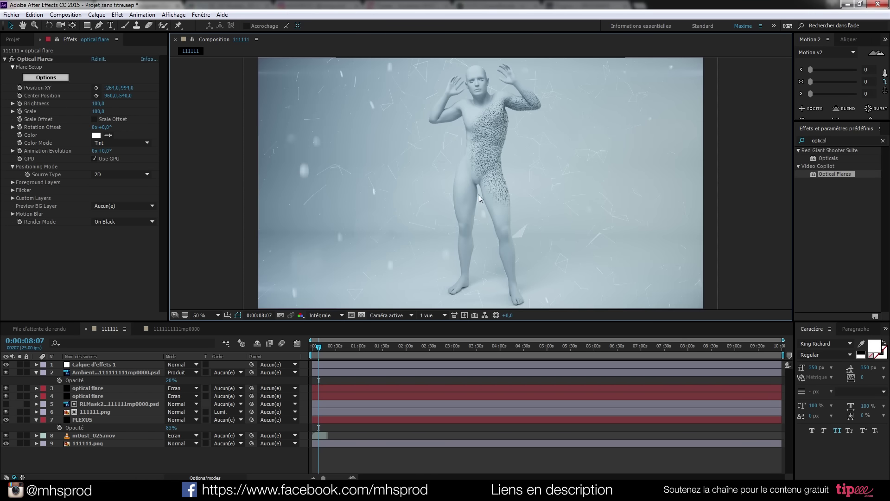
pyautogui.click(87, 469)
# Find the Sapphire S_Vignette effect and apply it to the Calque d'effets 1 adjustment layer
pyautogui.click(93, 364)
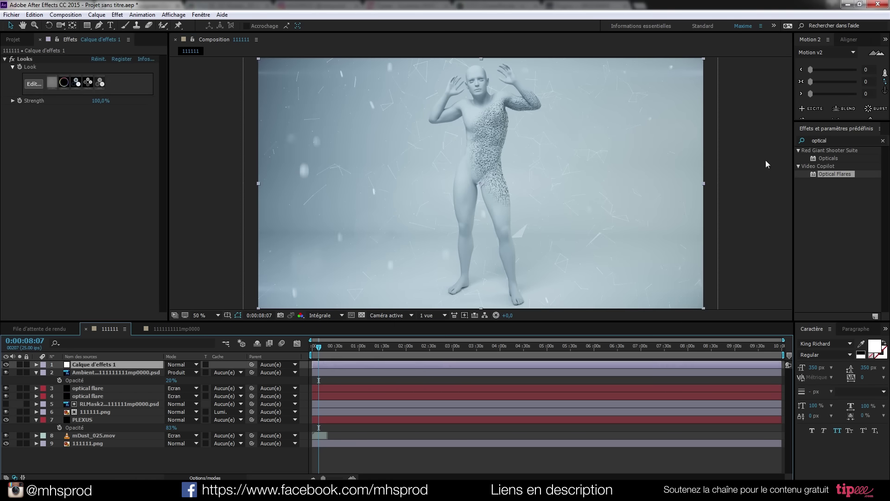
pyautogui.click(833, 142)
pyautogui.write('vign')
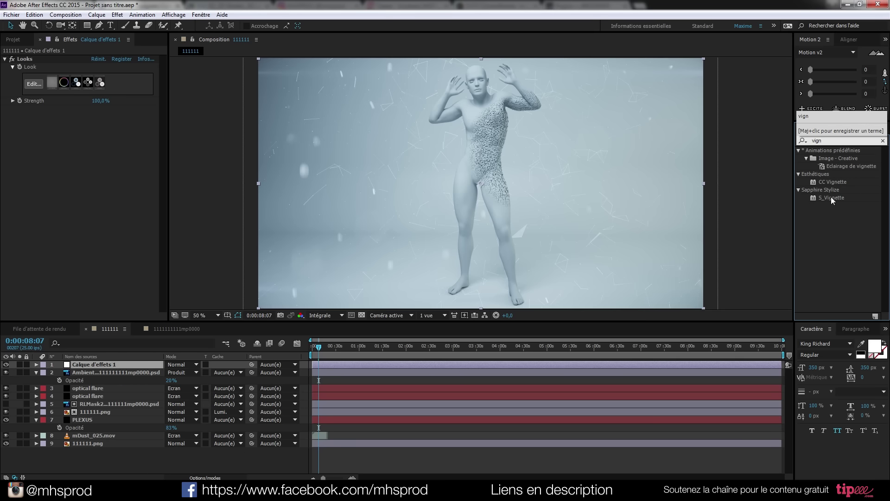
pyautogui.moveTo(831, 199); pyautogui.dragTo(106, 126)
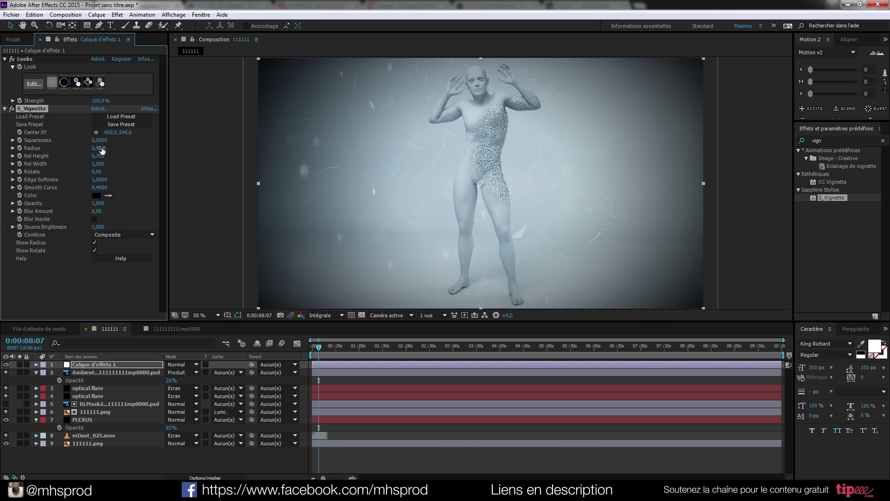
# Set the S_Vignette radius to 1.5 to push the dark edges outward
pyautogui.click(100, 148)
pyautogui.write('1.2')
pyautogui.press('Return')
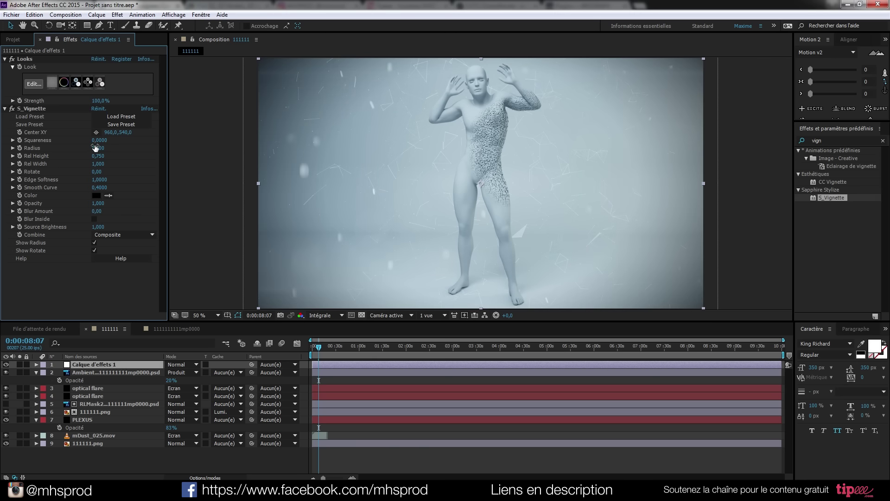
pyautogui.moveTo(95, 150); pyautogui.dragTo(111, 152)
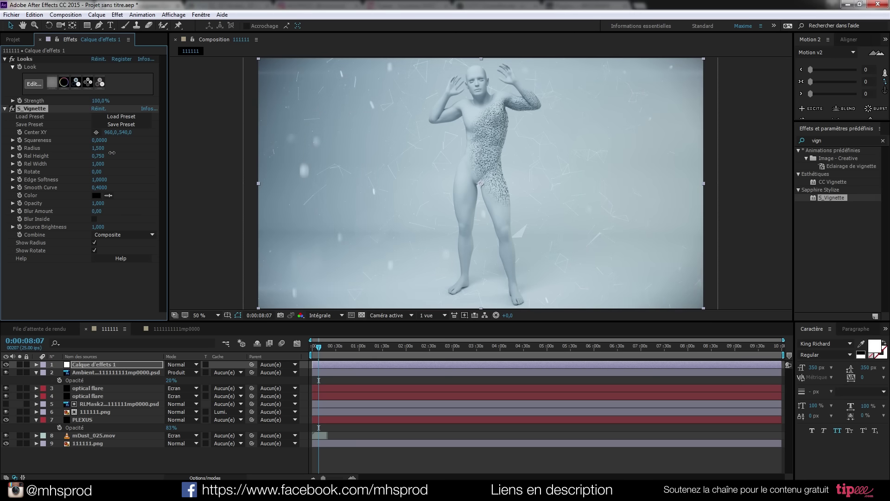
pyautogui.click(771, 222)
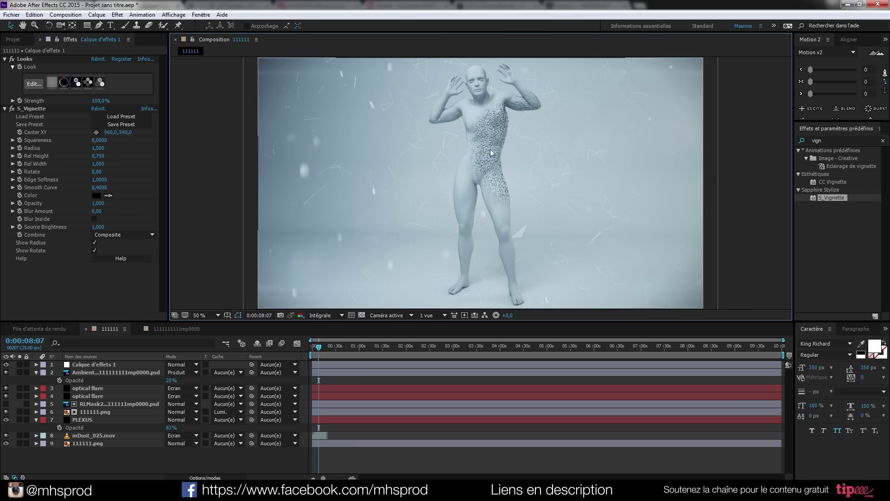
# Examine the figure's fractured torso and its face close up in the composite
pyautogui.scroll(1, 485, 141)
pyautogui.moveTo(485, 111); pyautogui.dragTo(467, 185)
pyautogui.scroll(-1, 464, 196)
pyautogui.scroll(1, 470, 122)
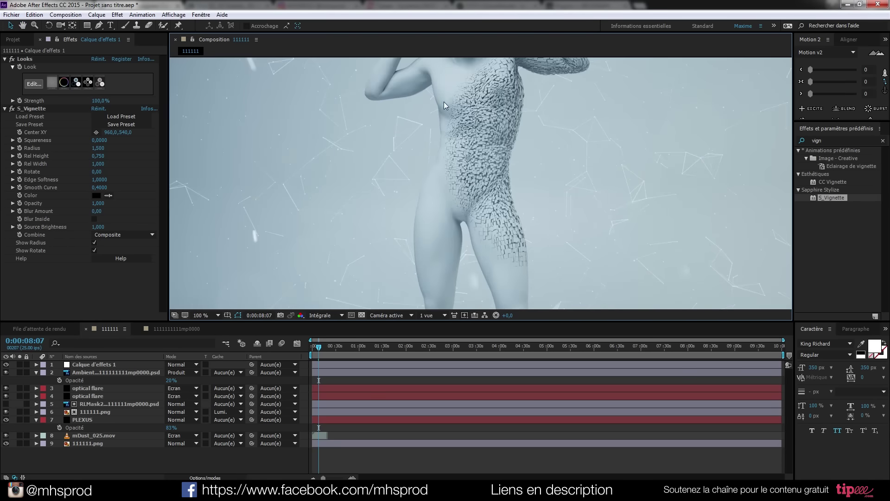
pyautogui.moveTo(472, 112); pyautogui.dragTo(473, 190, button='middle')
pyautogui.scroll(1, 472, 189)
pyautogui.moveTo(446, 117); pyautogui.dragTo(469, 227, button='middle')
pyautogui.scroll(1, 470, 215)
pyautogui.moveTo(465, 147); pyautogui.dragTo(463, 169, button='middle')
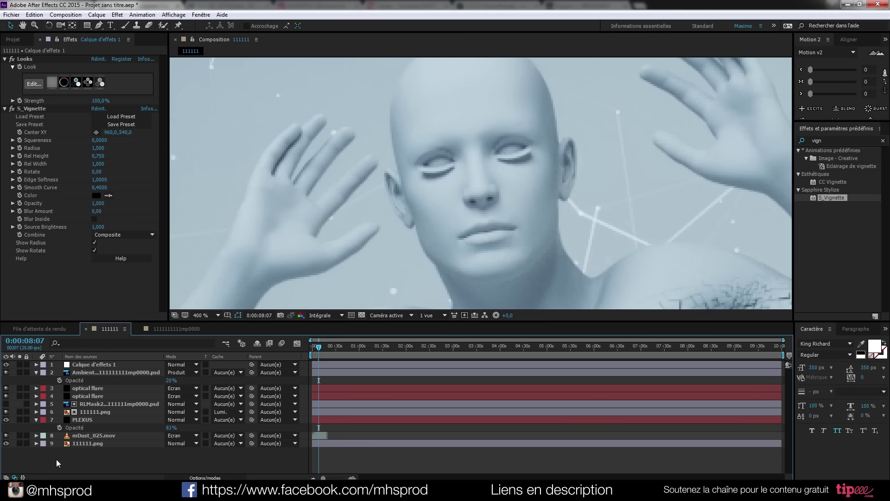
# Create a 1920 x 1080 px solid coloured with a tone sampled near the figure's eye and place it just below the optical flare layers
pyautogui.hotkey('ctrl', 'y')
pyautogui.click(628, 262)
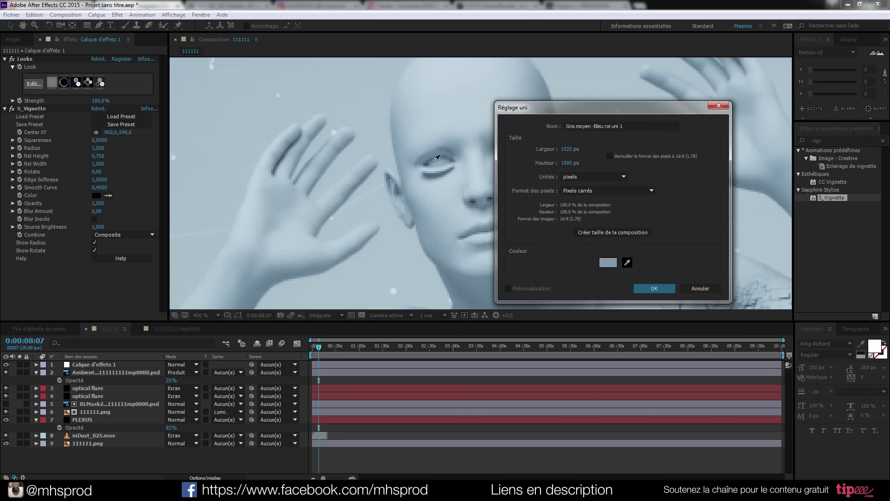
pyautogui.click(440, 170)
pyautogui.click(654, 288)
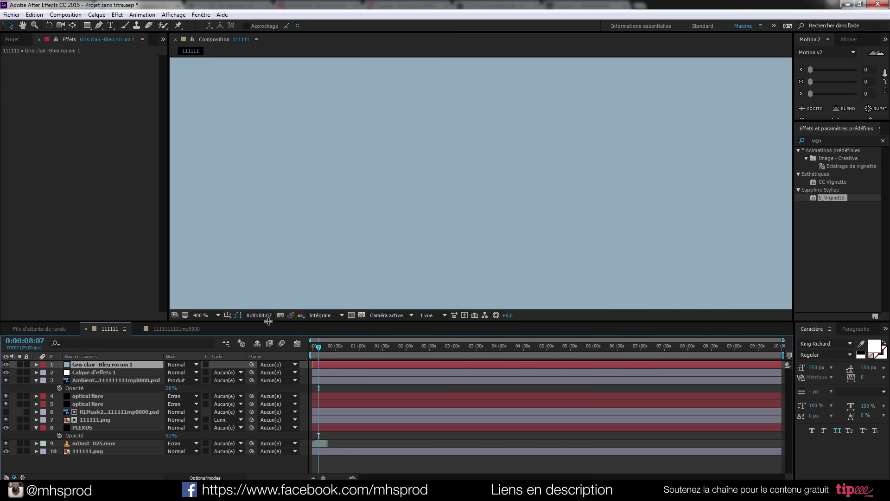
pyautogui.moveTo(94, 371); pyautogui.dragTo(116, 405)
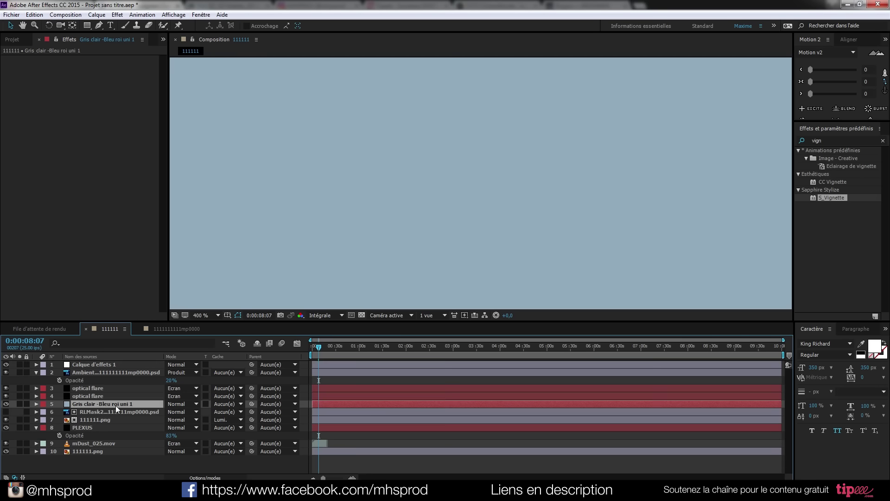
# Draw a Pen mask on the grey-blue solid around the eyeball of the figure's right eye
pyautogui.click(6, 403)
pyautogui.click(99, 25)
pyautogui.scroll(1, 445, 170)
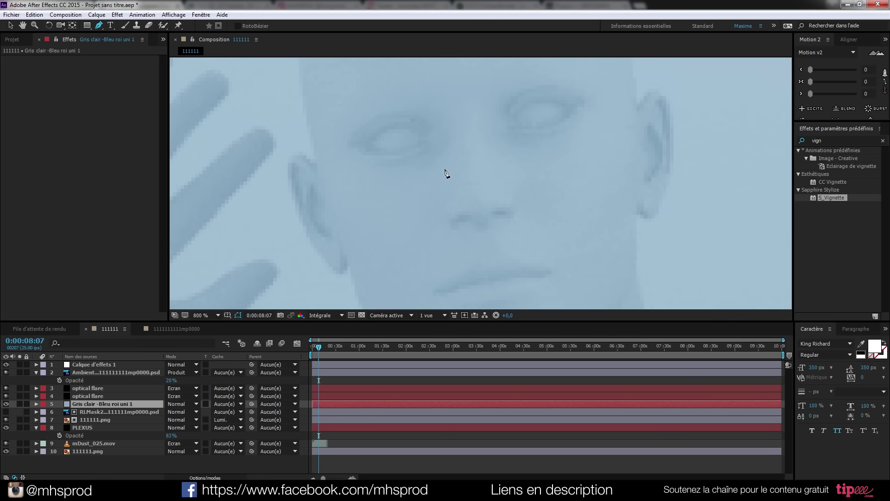
pyautogui.click(413, 132)
pyautogui.moveTo(405, 130); pyautogui.dragTo(405, 149)
pyautogui.click(419, 142)
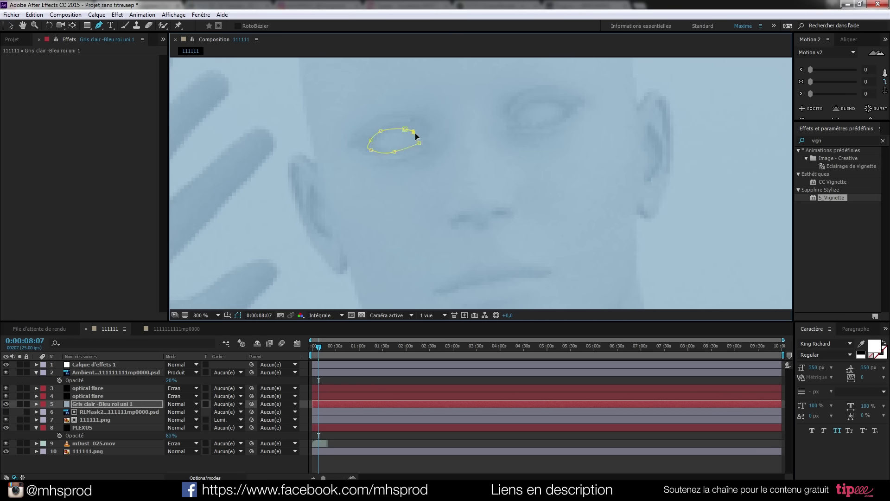
# Draw a second Pen mask on the grey-blue solid around the eyeball of the figure's left eye
pyautogui.click(518, 117)
pyautogui.click(525, 107)
pyautogui.click(567, 102)
pyautogui.moveTo(542, 103); pyautogui.dragTo(558, 122)
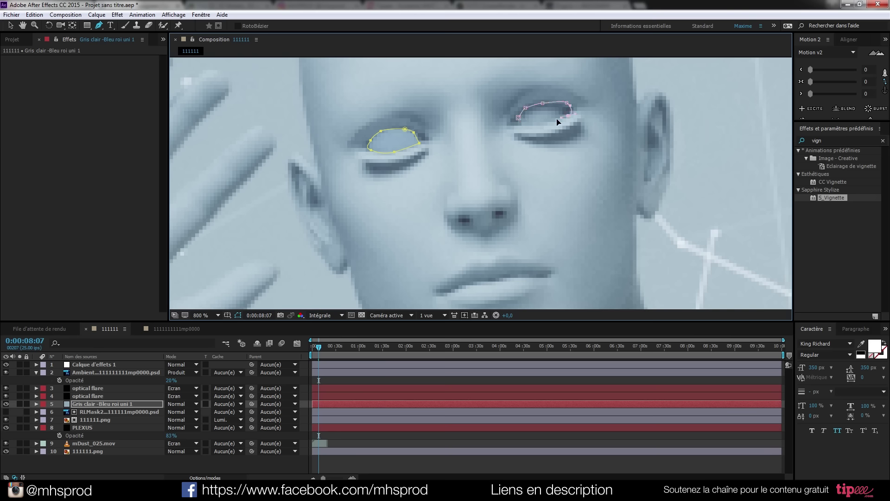
pyautogui.click(518, 117)
pyautogui.click(83, 404)
pyautogui.click(83, 463)
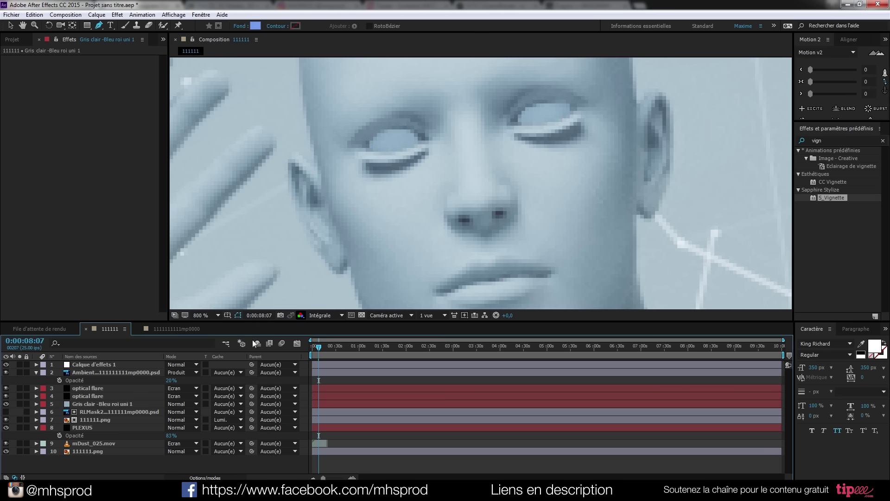
# Apply the Lueur diffuse effect to the grey-blue solid masked around the figure's eyes
pyautogui.scroll(-3, 447, 210)
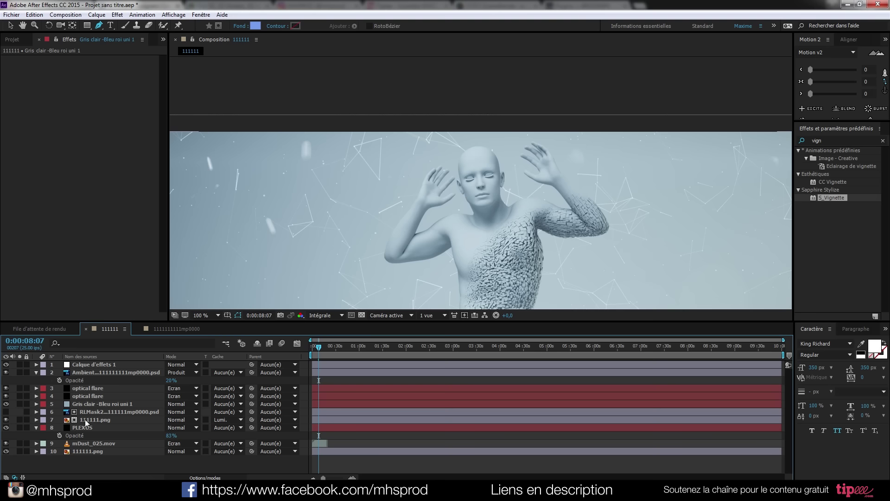
pyautogui.click(90, 405)
pyautogui.click(827, 140)
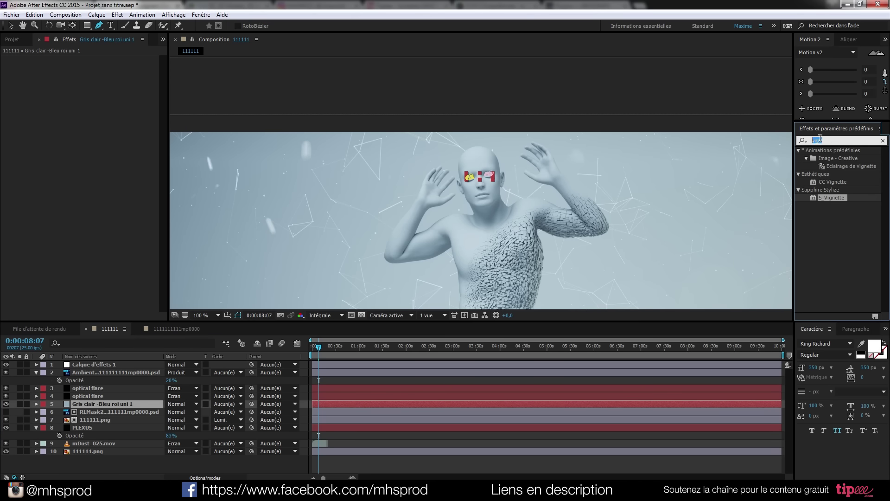
pyautogui.write('lueur')
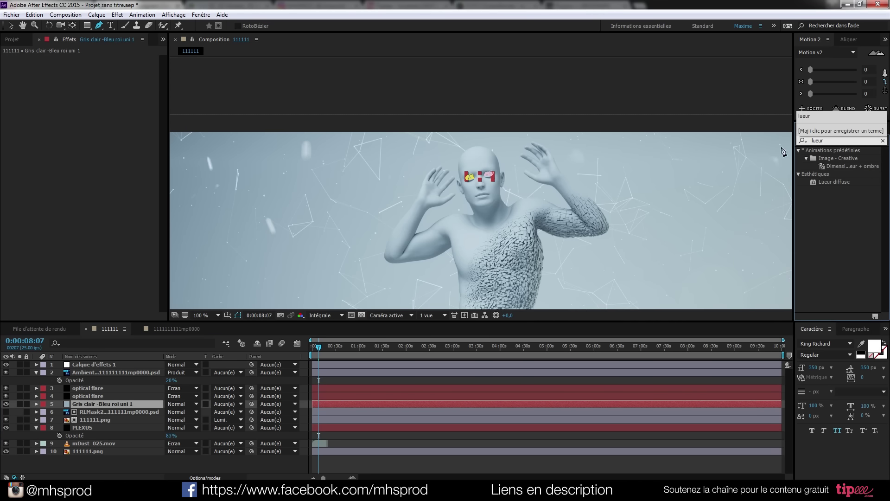
pyautogui.doubleClick(834, 182)
# Set the eye glow's threshold (Seuil) to 23.9%, radius (Rayon) to 9 and intensity (Intensité) to 2
pyautogui.scroll(5, 458, 176)
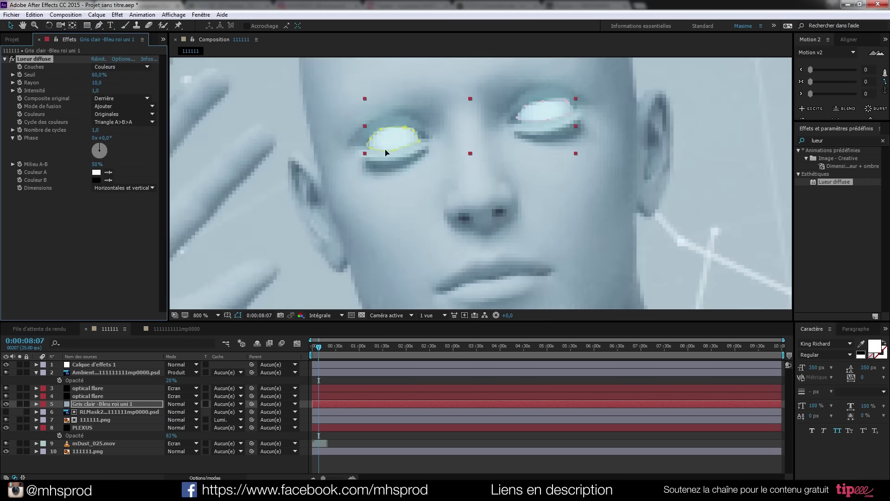
pyautogui.moveTo(98, 75); pyautogui.dragTo(55, 75)
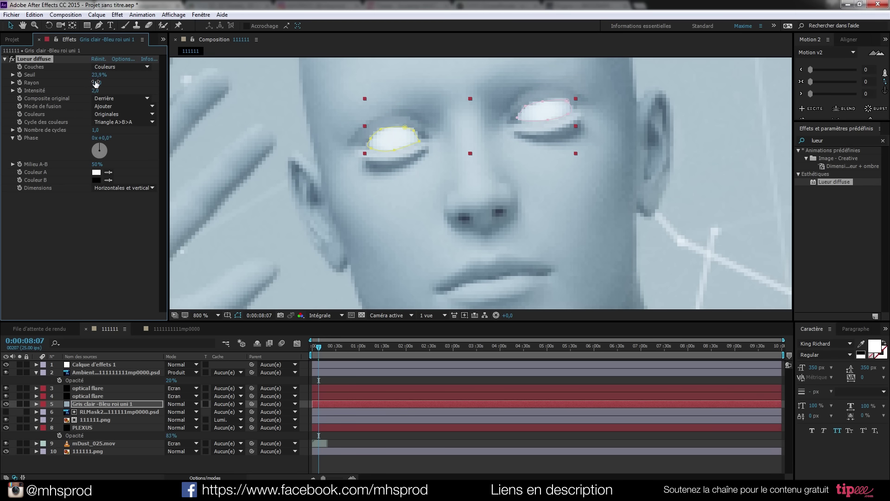
pyautogui.moveTo(106, 84); pyautogui.dragTo(96, 84)
pyautogui.scroll(-5, 389, 190)
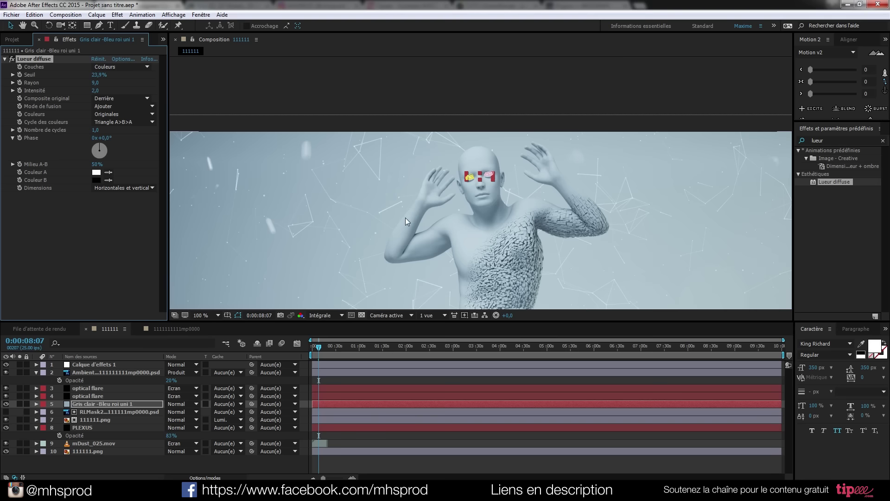
pyautogui.scroll(6, 442, 216)
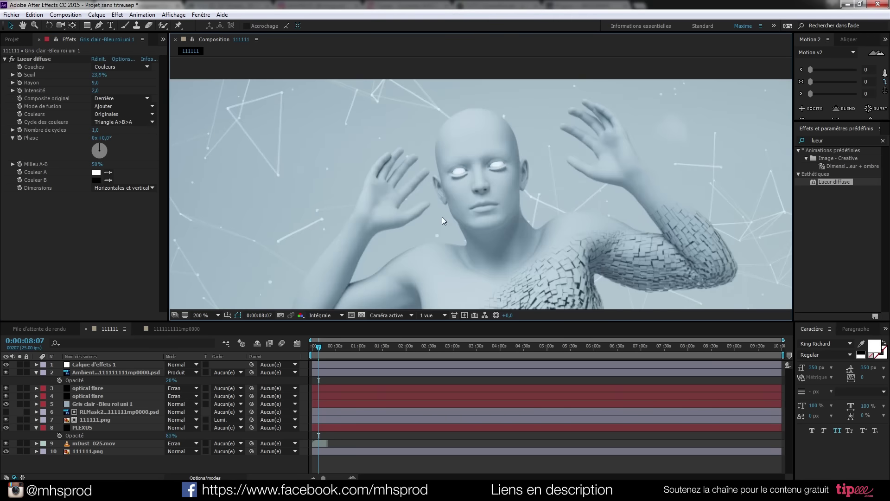
# Feather both eye masks on the grey-blue solid by 5 pixels
pyautogui.click(89, 403)
pyautogui.press('f')
pyautogui.click(177, 419)
pyautogui.write('5')
pyautogui.click(176, 435)
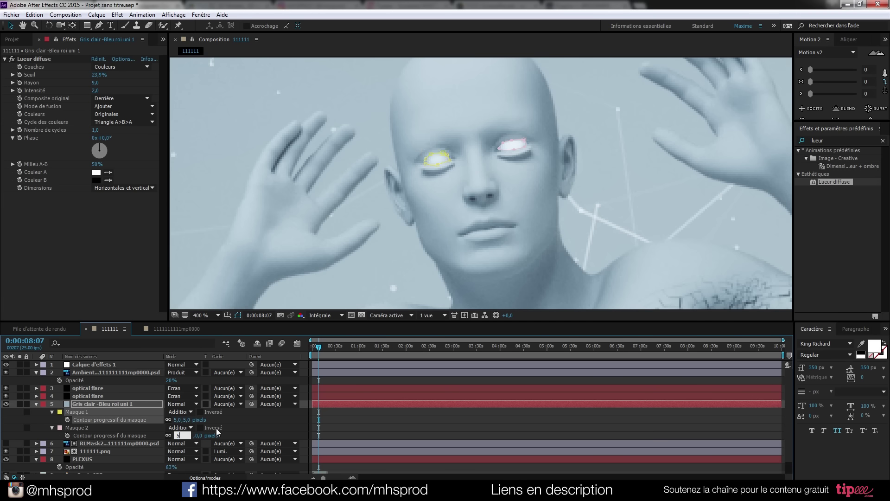
pyautogui.write('5')
pyautogui.click(226, 430)
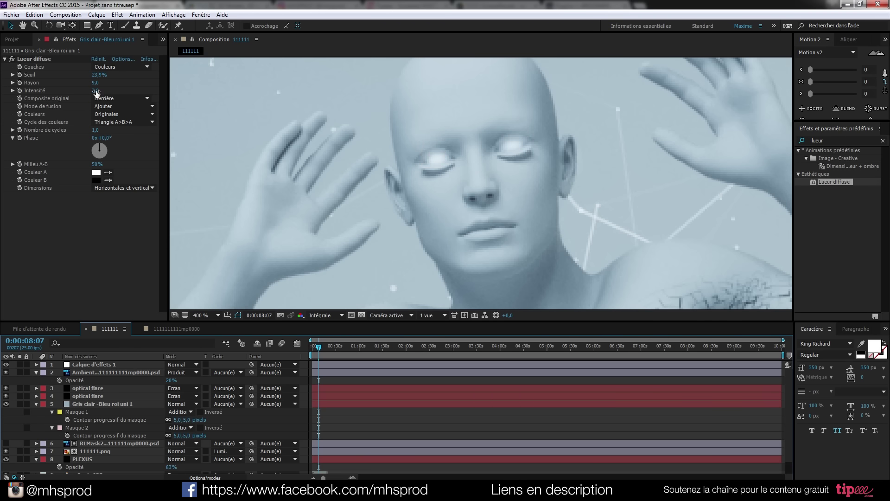
# Raise the Lueur diffuse intensity on the eye solid to 11.1
pyautogui.moveTo(95, 90); pyautogui.dragTo(190, 90)
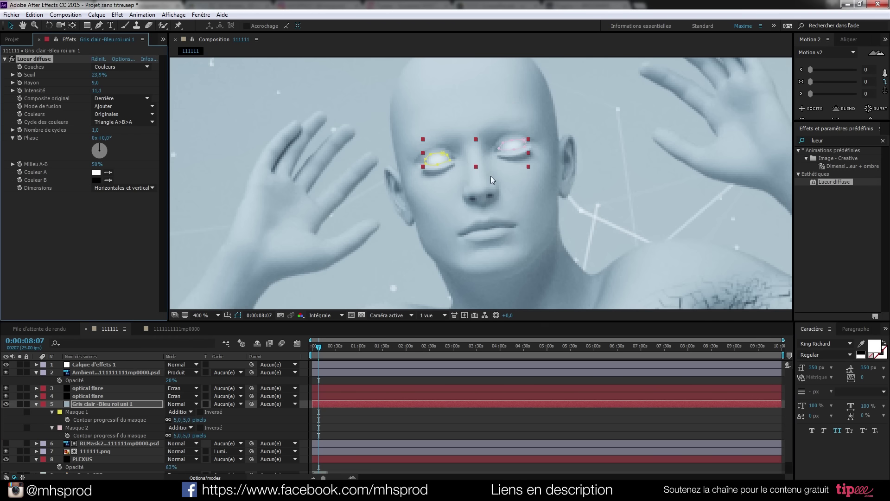
pyautogui.scroll(-3, 492, 181)
pyautogui.click(227, 211)
pyautogui.scroll(3, 507, 201)
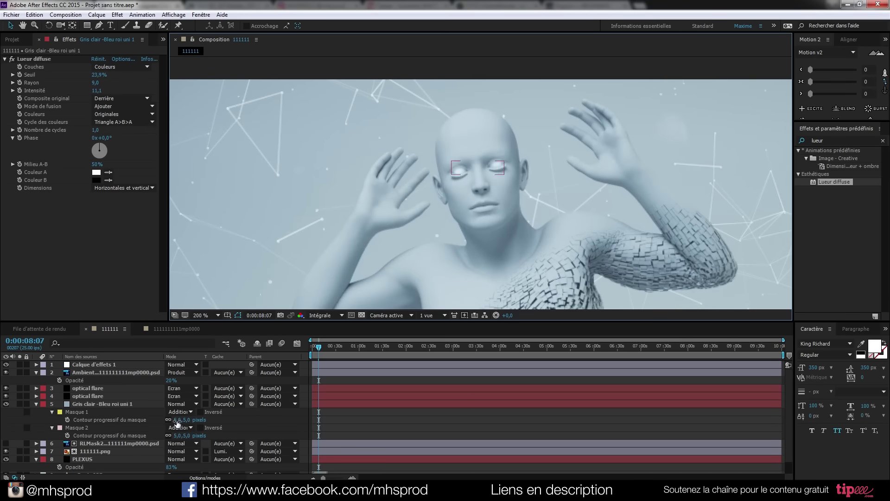
# Compare the face with the glowing eye solid hidden and shown, and examine the figure down to the full frame
pyautogui.click(5, 405)
pyautogui.click(5, 404)
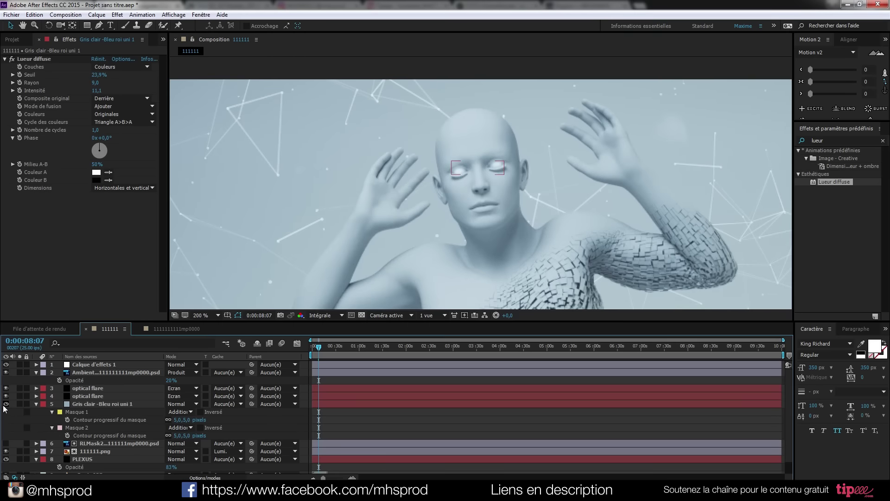
pyautogui.click(4, 406)
pyautogui.click(4, 405)
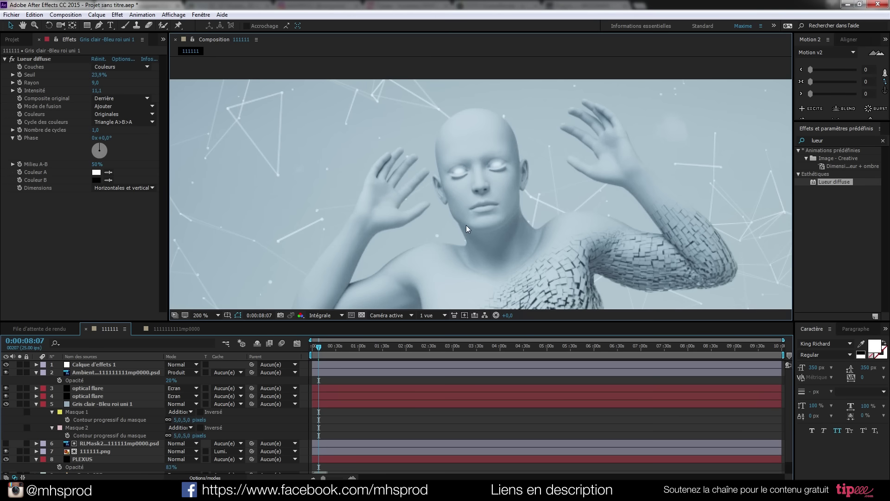
pyautogui.moveTo(466, 226); pyautogui.dragTo(452, 146, button='middle')
pyautogui.scroll(-1, 448, 212)
pyautogui.moveTo(440, 242); pyautogui.dragTo(433, 183, button='middle')
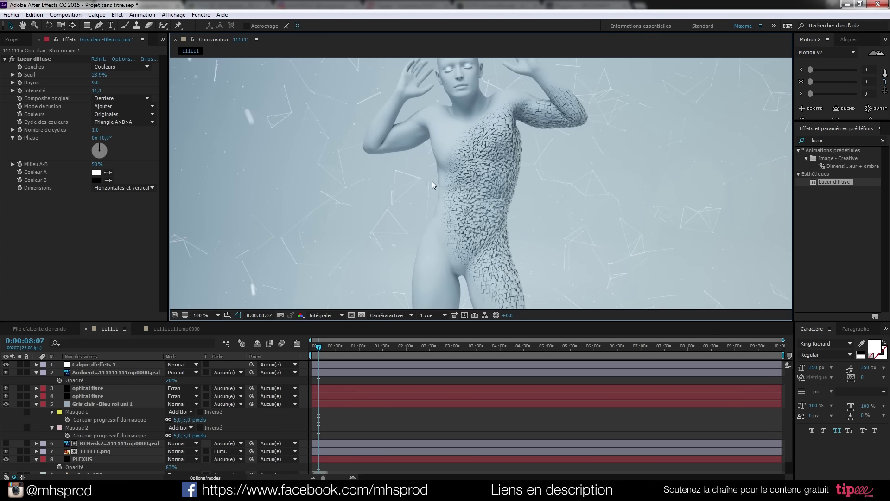
pyautogui.scroll(-1, 439, 198)
pyautogui.moveTo(448, 240); pyautogui.dragTo(455, 195, button='middle')
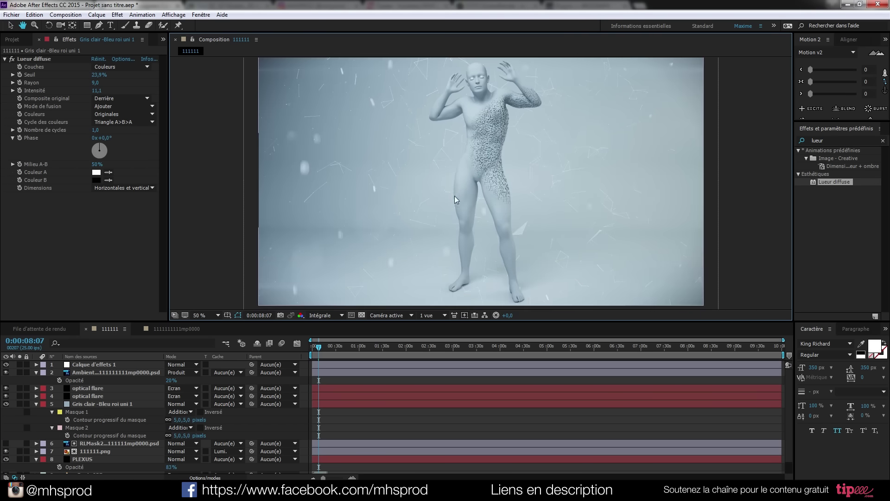
# Collapse the expanded properties of the eye solid, the PLEXUS layer and the ambient pass layer
pyautogui.click(36, 404)
pyautogui.click(35, 427)
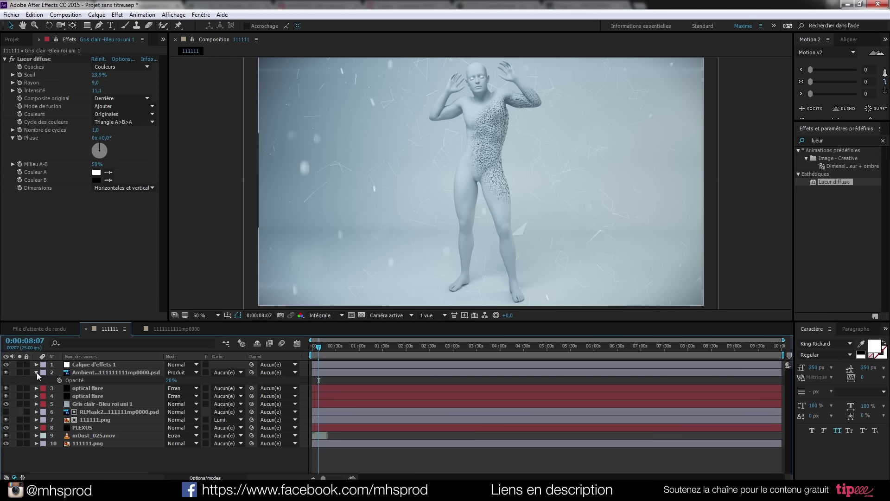
pyautogui.click(36, 372)
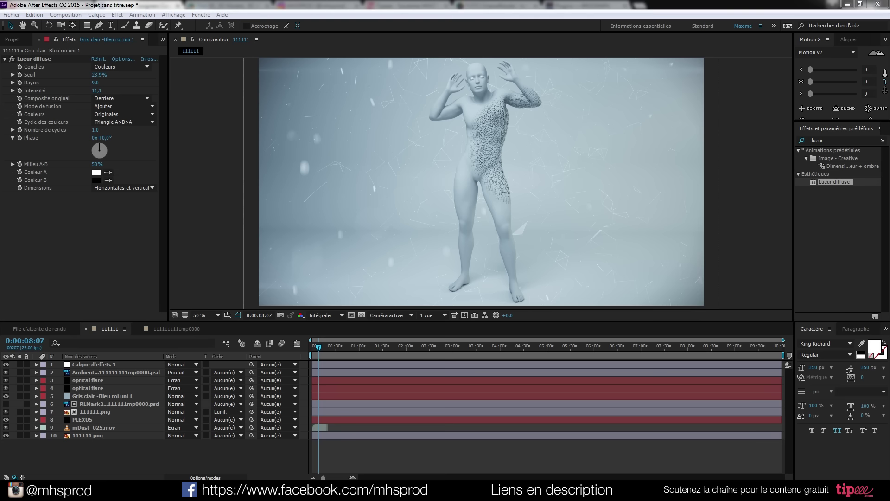
# Import motionVFX_mLeaks_001.mov, place it just above the ambient pass layer and set its blending mode to Ecran
pyautogui.click(12, 40)
pyautogui.moveTo(889, 222); pyautogui.dragTo(46, 230)
pyautogui.moveTo(29, 177)
pyautogui.mouseDown()
pyautogui.moveTo(124, 385)
pyautogui.moveTo(123, 412)
pyautogui.moveTo(132, 372)
pyautogui.mouseUp()
pyautogui.click(316, 347)
pyautogui.moveTo(316, 351); pyautogui.dragTo(321, 353)
pyautogui.click(181, 372)
pyautogui.click(228, 190)
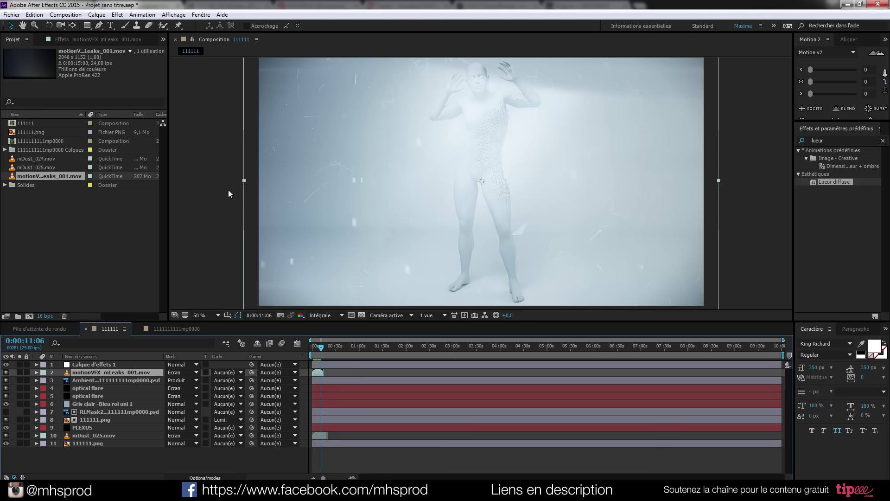
# Move the current time to 0:00:05:08, set the light leak layer's opacity to 52% and compare it hidden and shown
pyautogui.moveTo(322, 347); pyautogui.dragTo(318, 344)
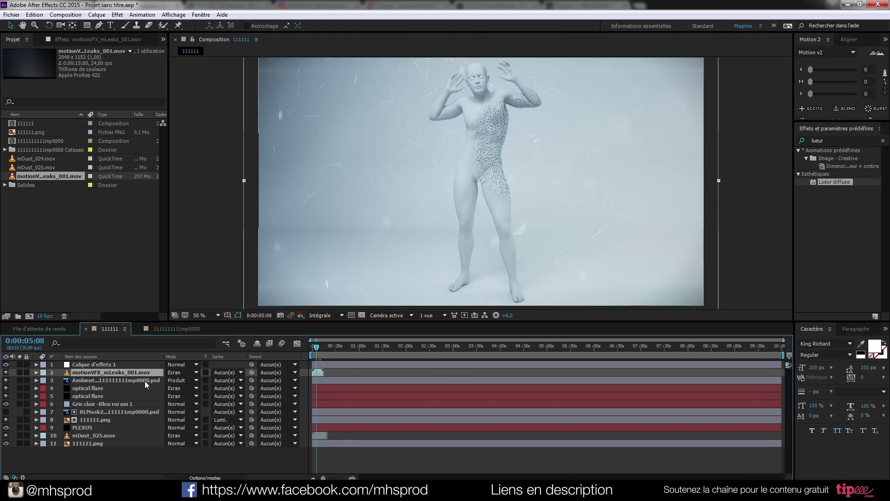
pyautogui.press('t')
pyautogui.moveTo(173, 381); pyautogui.dragTo(158, 378)
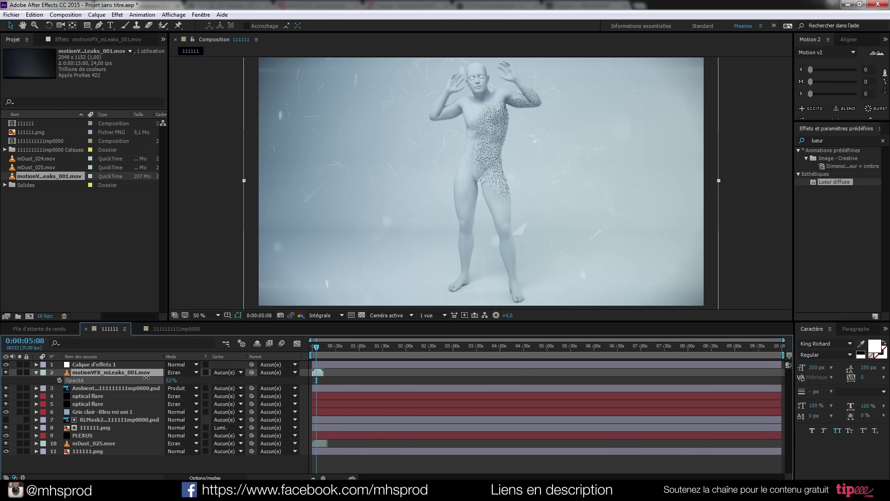
pyautogui.click(6, 372)
pyautogui.click(7, 373)
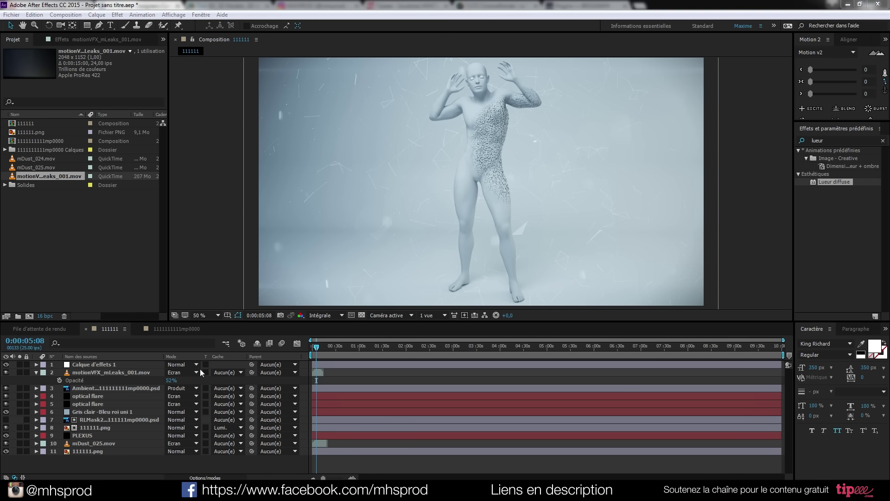
# Create a new adjustment layer above all layers and apply the Carousel effect to it
pyautogui.click(116, 465)
pyautogui.hotkey('ctrl', 'alt', 'y')
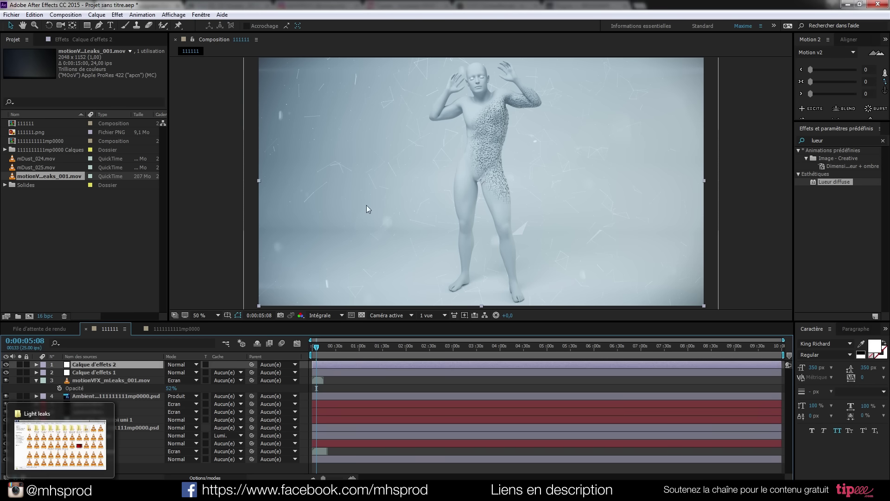
pyautogui.click(824, 140)
pyautogui.write('carousel')
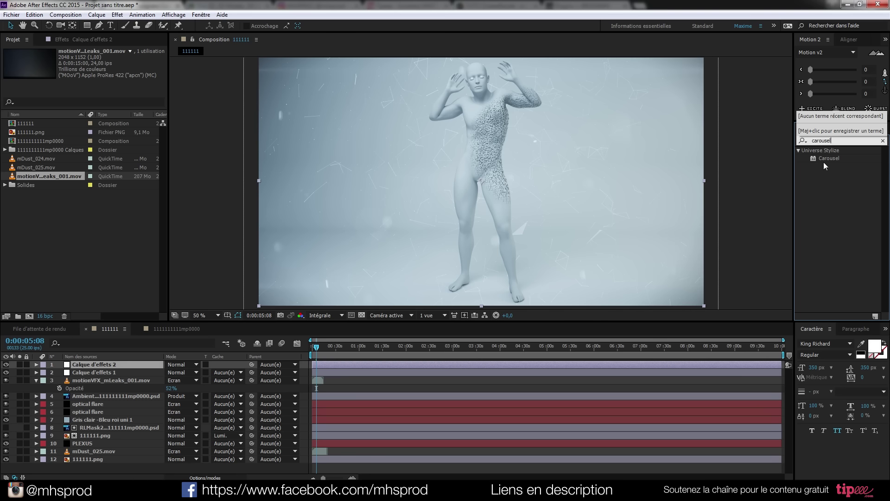
pyautogui.doubleClick(827, 159)
# Try out Carousel presets on the new adjustment layer and settle on Electric Vision
pyautogui.click(125, 67)
pyautogui.click(131, 89)
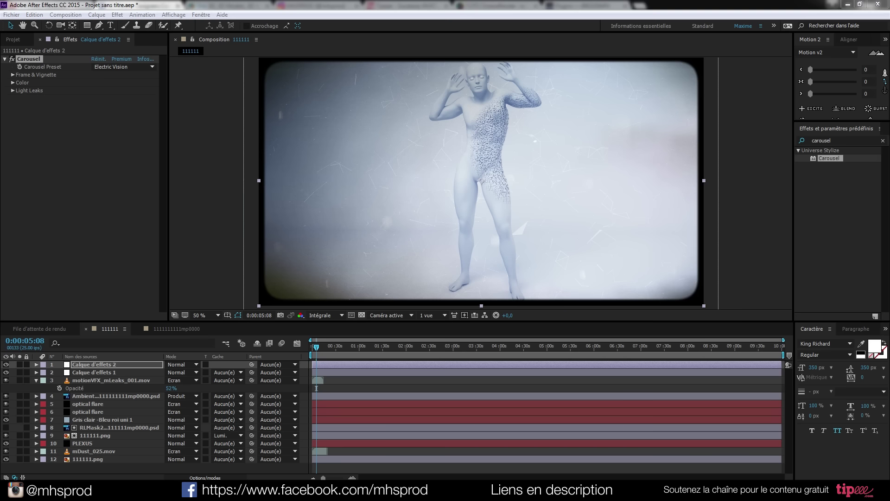
pyautogui.click(158, 96)
pyautogui.click(139, 67)
pyautogui.click(139, 97)
pyautogui.click(127, 69)
pyautogui.click(129, 88)
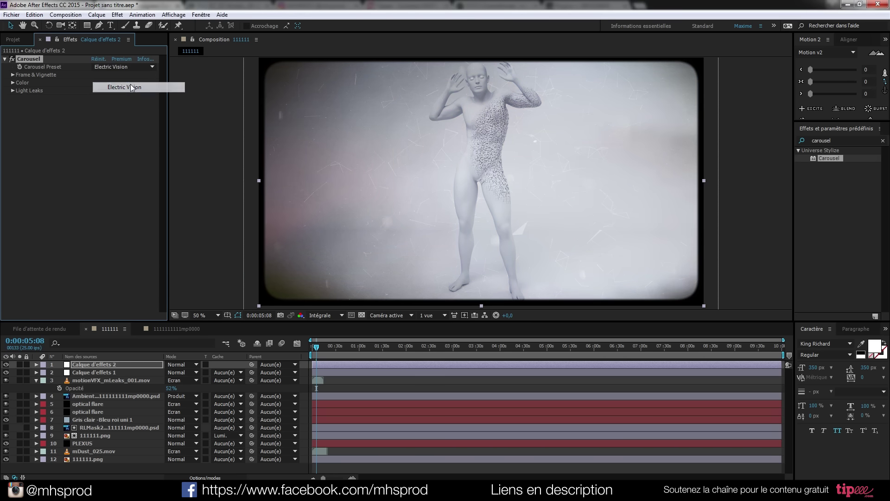
# Set Carousel's frame style to None and expand its Color and Light Leaks parameters
pyautogui.click(13, 74)
pyautogui.click(118, 82)
pyautogui.click(112, 89)
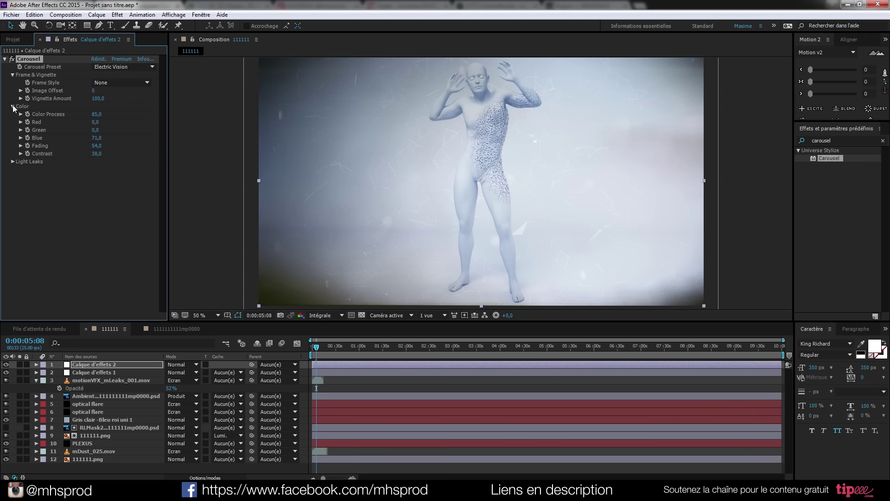
pyautogui.click(12, 114)
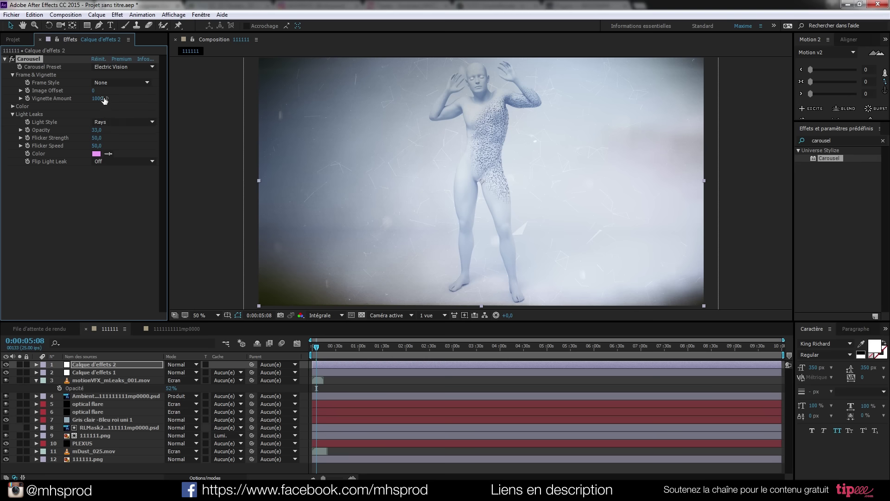
pyautogui.click(13, 106)
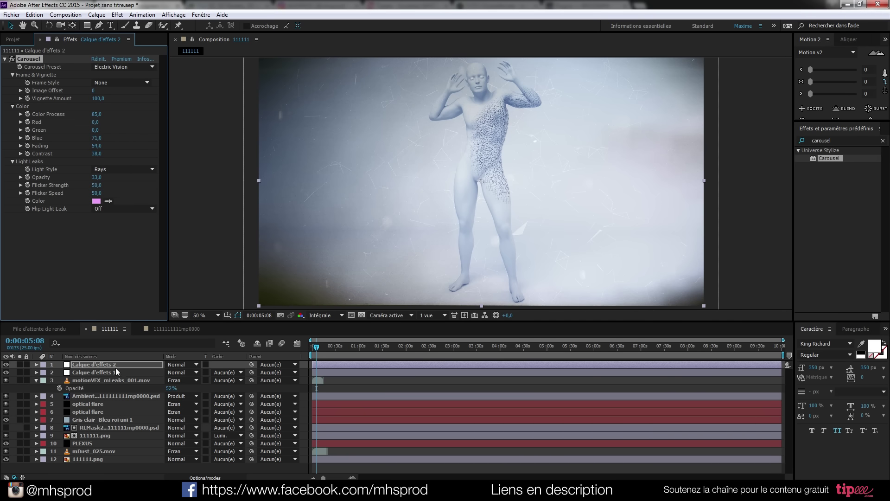
# Set the opacity of the Carousel adjustment layer to 50% and compare the image with the layer hidden and shown
pyautogui.press('t')
pyautogui.click(172, 372)
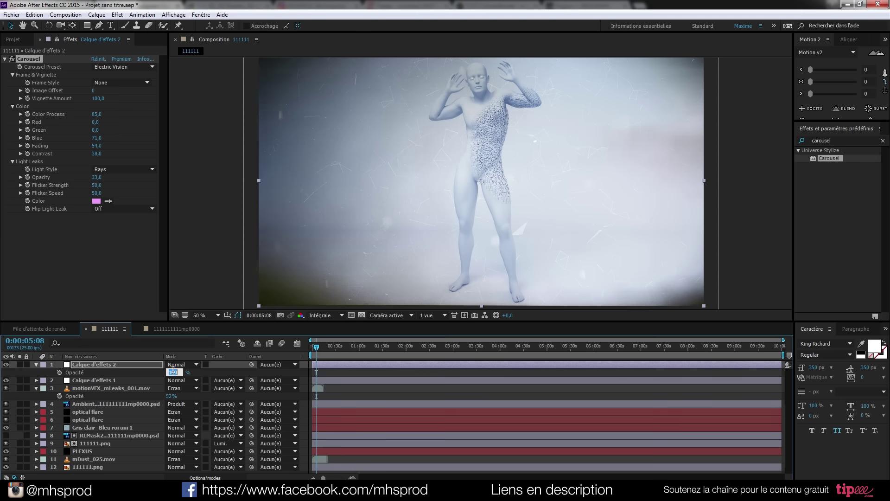
pyautogui.write('50')
pyautogui.click(197, 228)
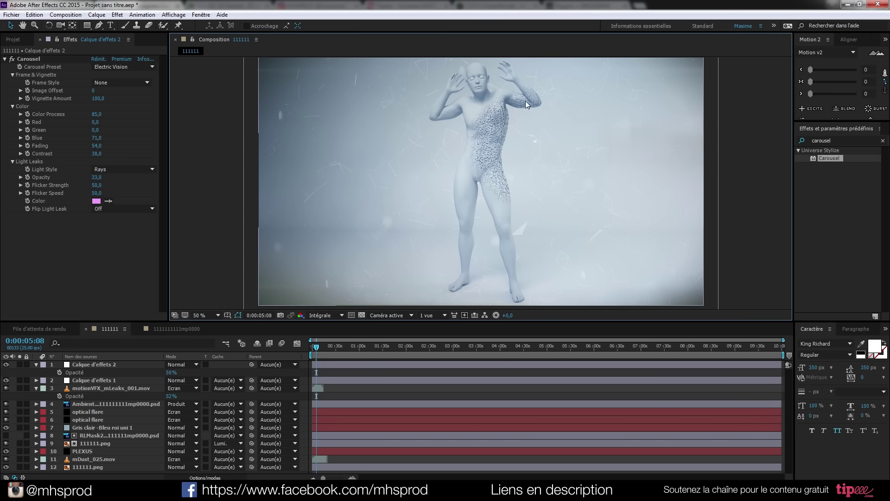
pyautogui.click(6, 365)
pyautogui.click(6, 365)
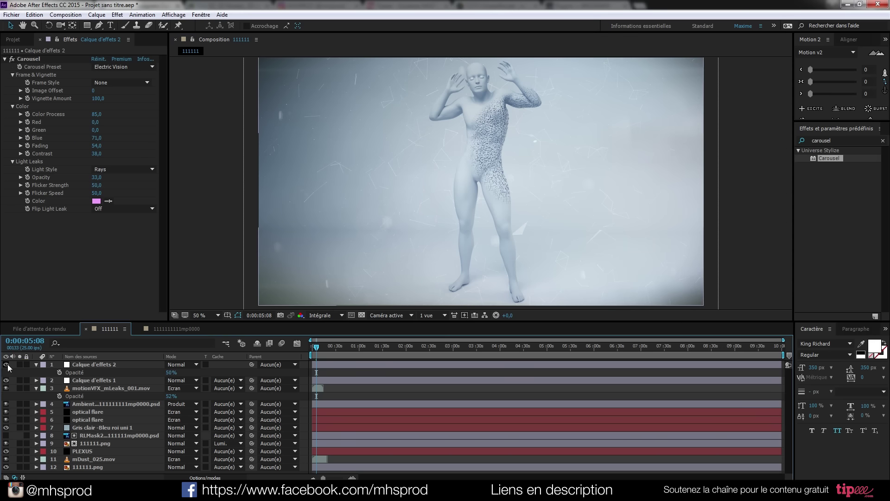
# Move the Carousel adjustment layer below Calque d'effets 1 and set its opacity to 32%
pyautogui.moveTo(93, 365); pyautogui.dragTo(94, 385)
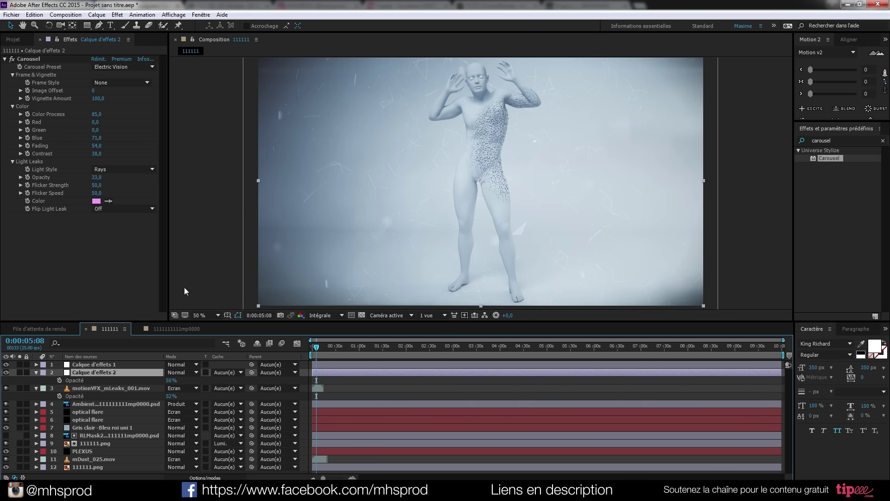
pyautogui.click(6, 373)
pyautogui.click(6, 373)
pyautogui.moveTo(170, 380); pyautogui.dragTo(160, 379)
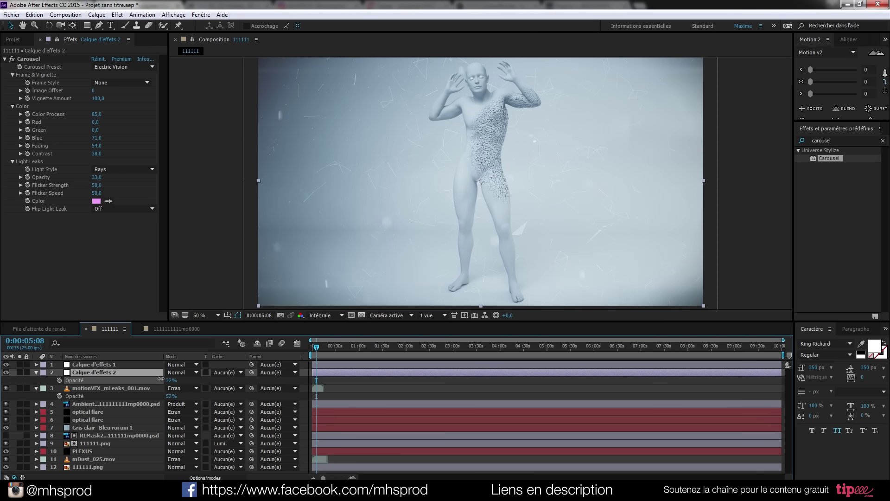
# Examine the graded figure up close and in the full frame
pyautogui.scroll(1, 485, 96)
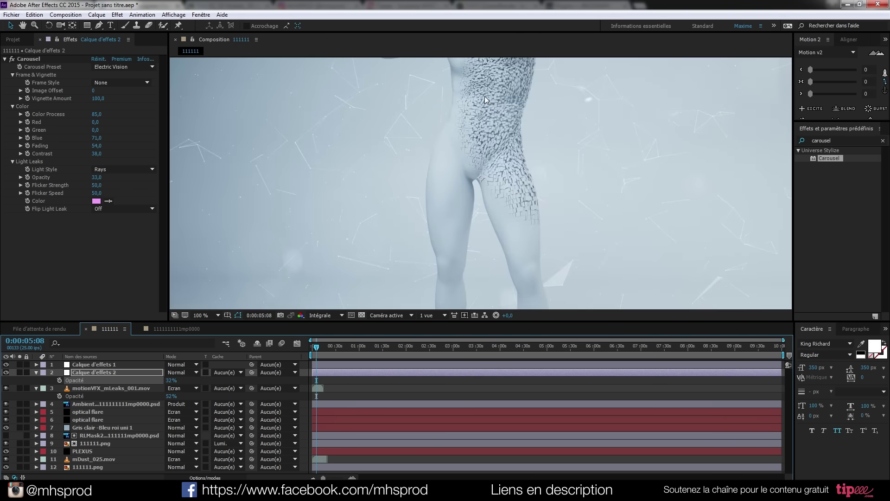
pyautogui.moveTo(481, 116); pyautogui.dragTo(448, 253, button='middle')
pyautogui.moveTo(449, 253); pyautogui.dragTo(451, 215)
pyautogui.scroll(-1, 451, 215)
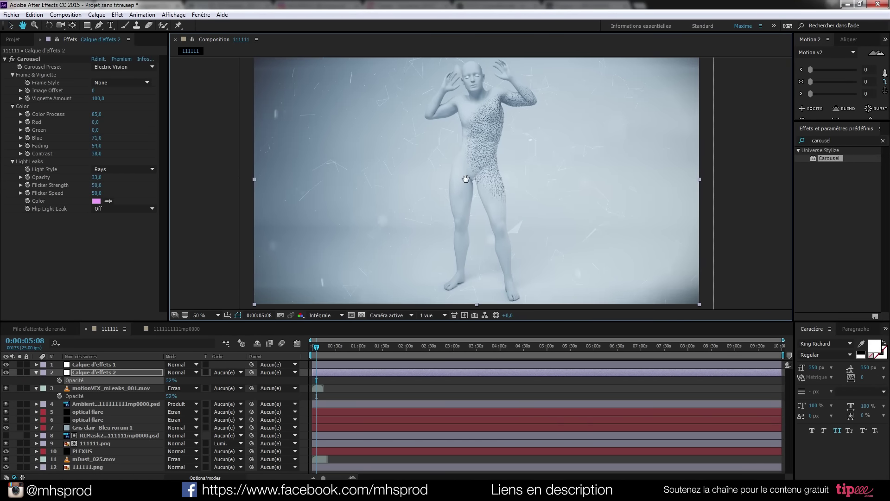
pyautogui.moveTo(465, 185)
pyautogui.mouseDown()
pyautogui.moveTo(459, 197)
pyautogui.moveTo(464, 187)
pyautogui.mouseUp()
pyautogui.press('v')
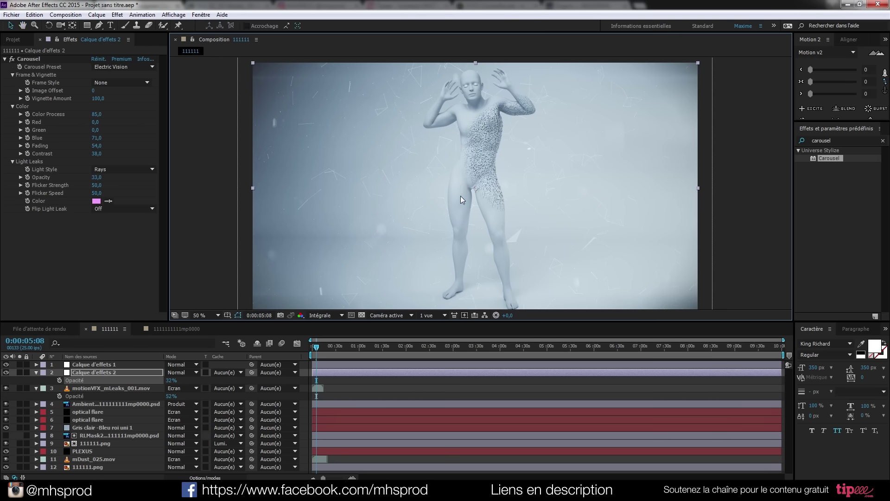
# Solo the bottom 111111.png render repeatedly to compare the raw image with the finished composite
pyautogui.click(74, 466)
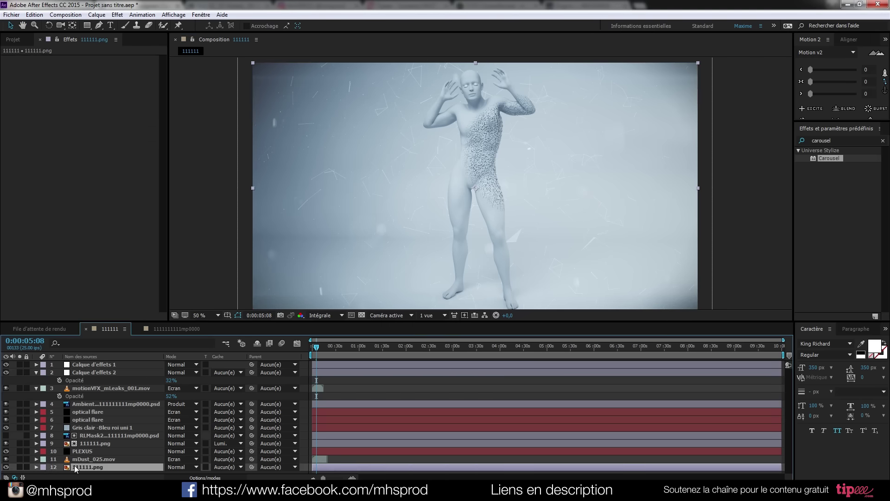
pyautogui.click(19, 467)
pyautogui.click(18, 467)
pyautogui.click(18, 466)
pyautogui.click(18, 467)
pyautogui.click(18, 467)
pyautogui.click(18, 467)
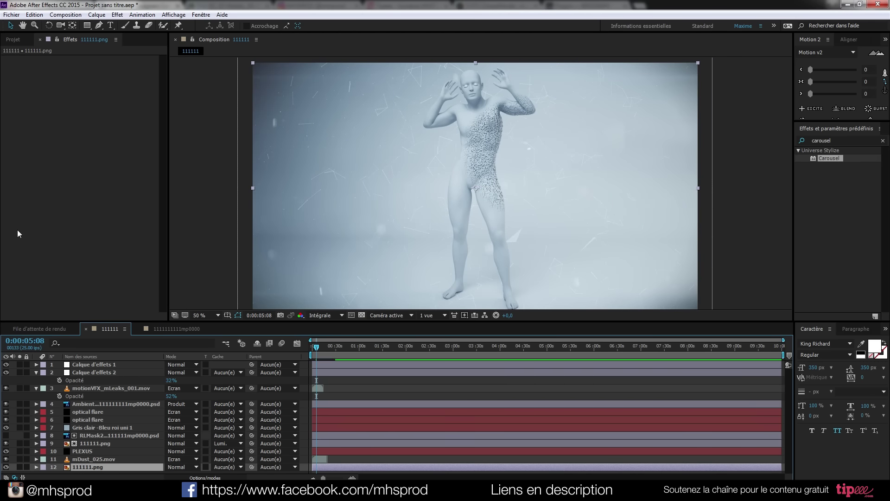